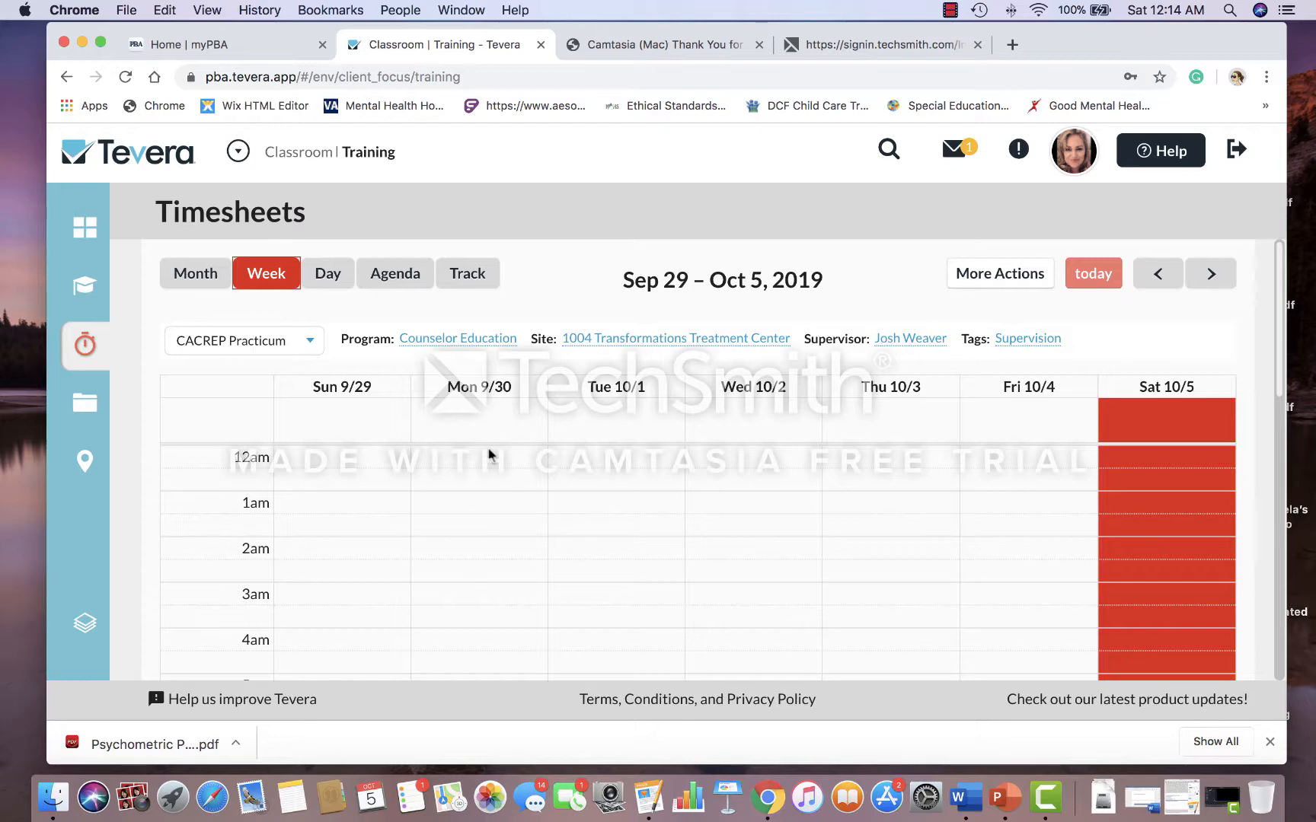
Step: Open the timesheets from the home page, view the calendar by month, and return to the week of Sep 29 – Oct 5, 2019
click(81, 231)
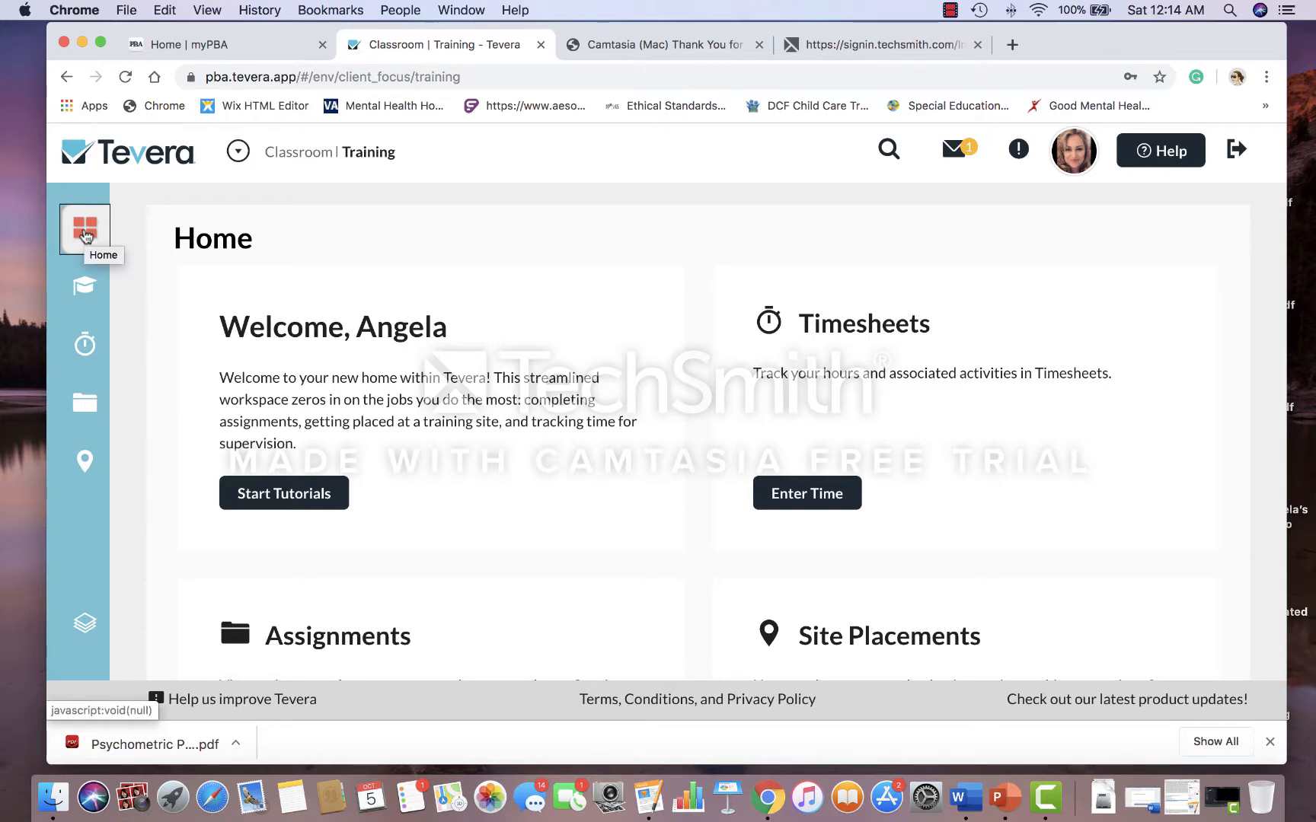
click(813, 499)
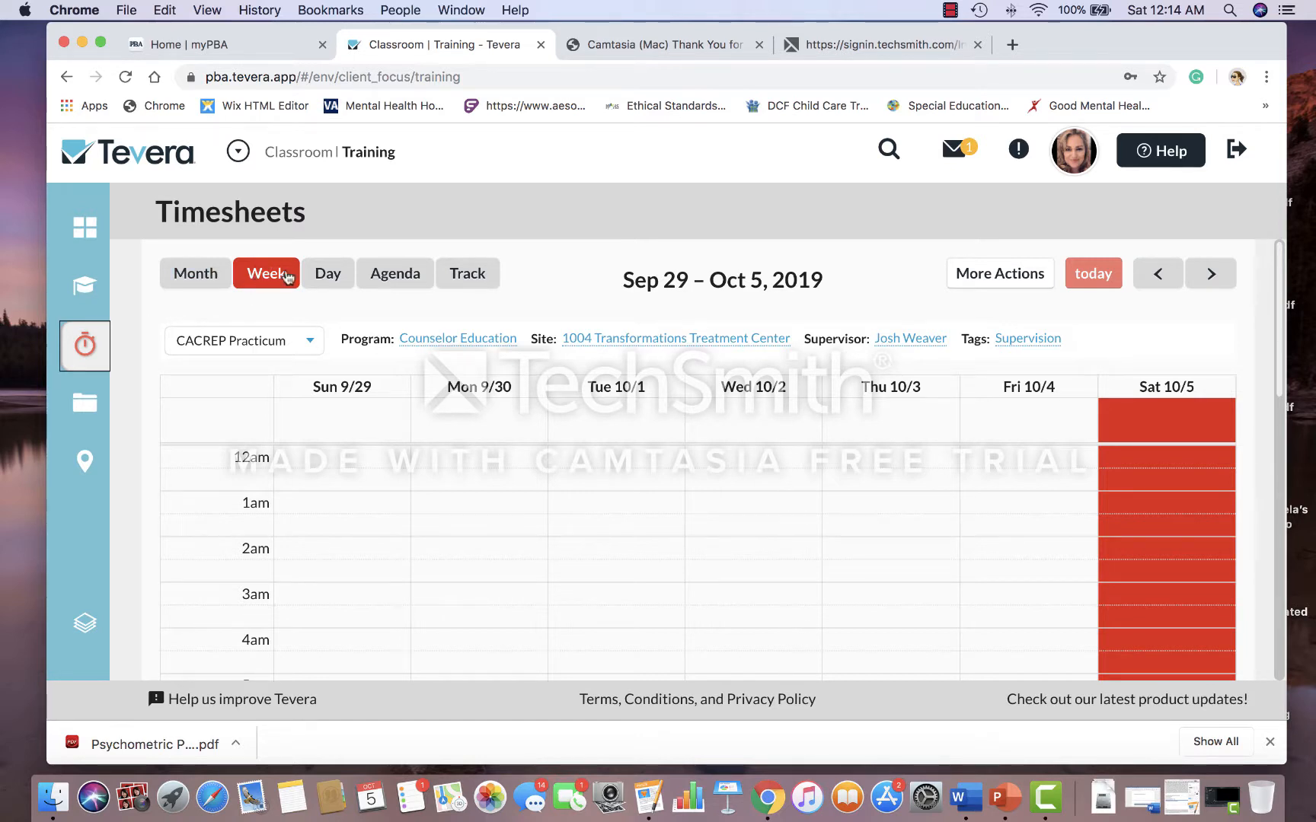
click(198, 273)
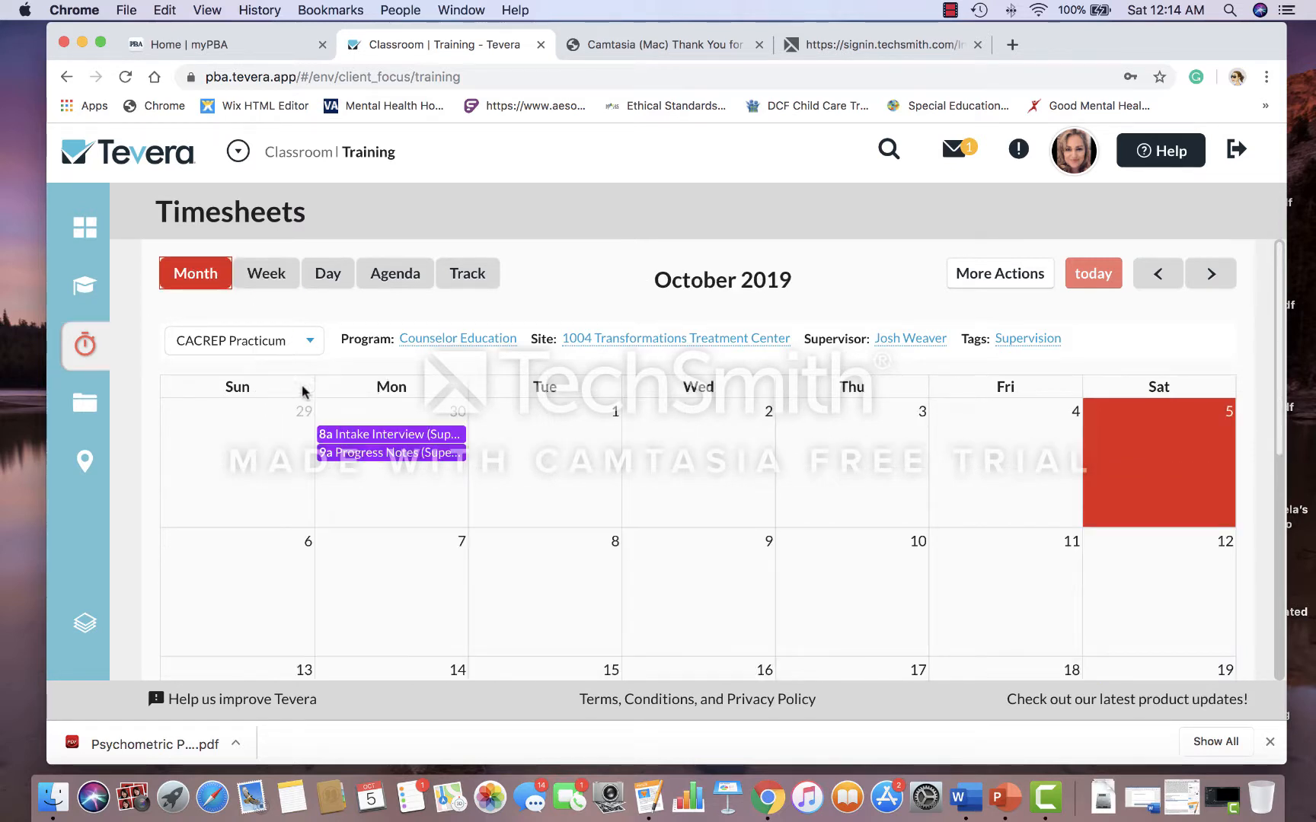
click(271, 275)
scroll(406, 491, down, 3)
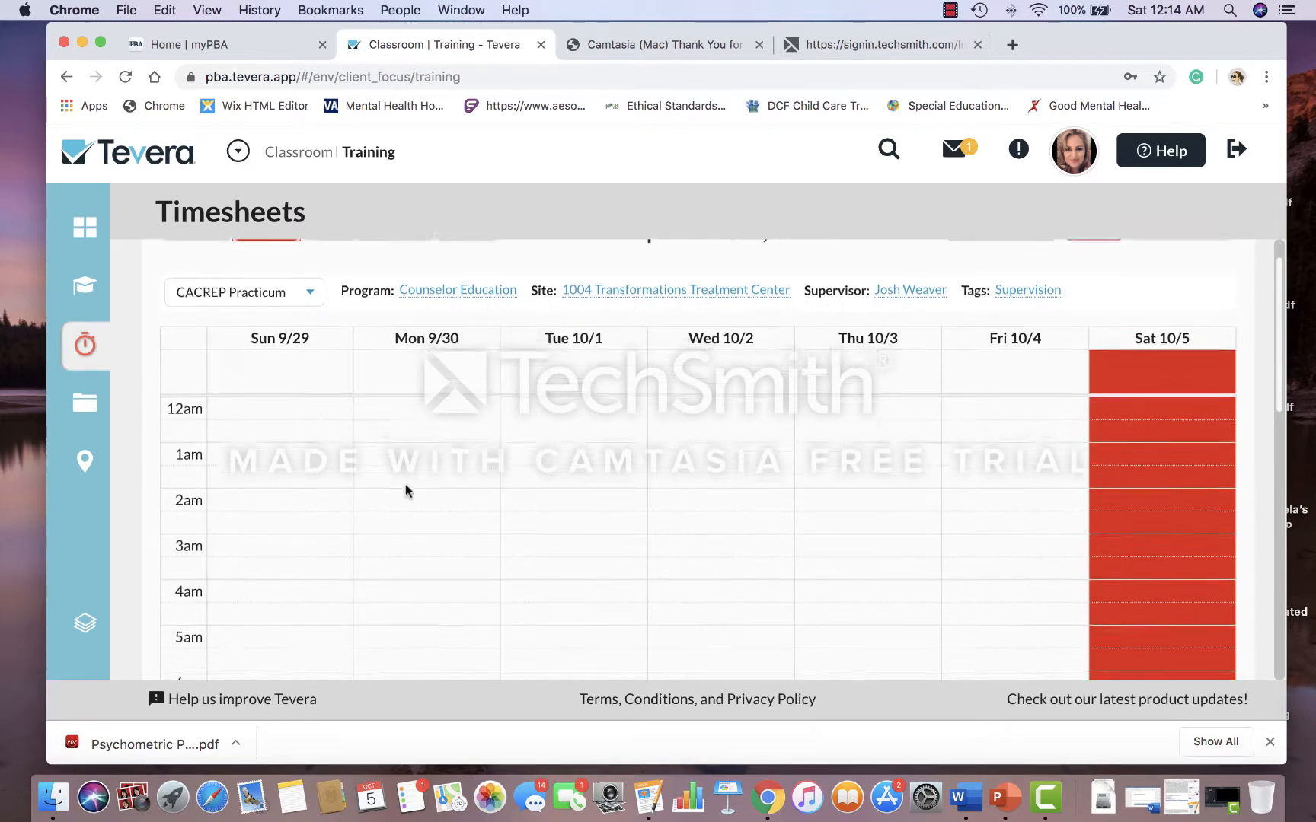
scroll(407, 502, up, 2)
scroll(409, 510, down, 3)
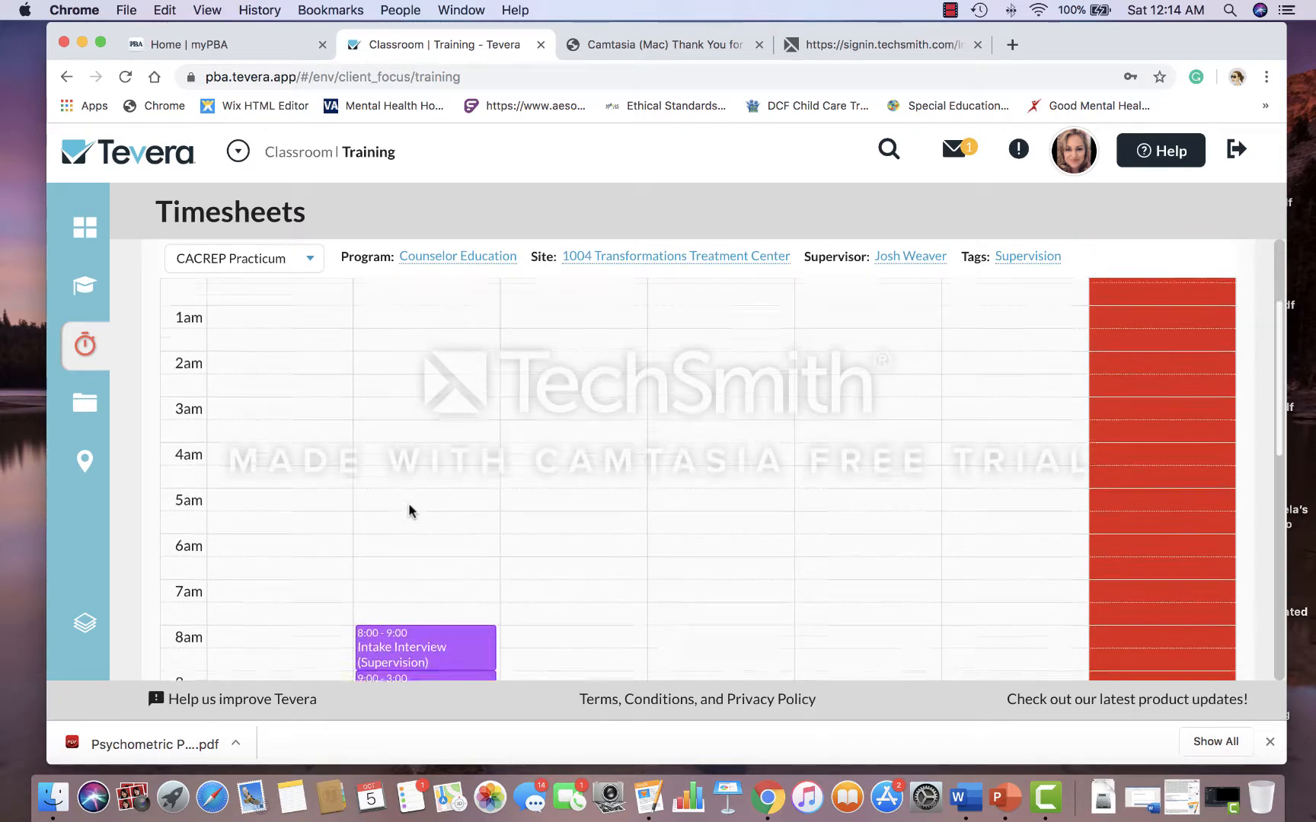
scroll(409, 511, up, 3)
scroll(409, 510, up, 1)
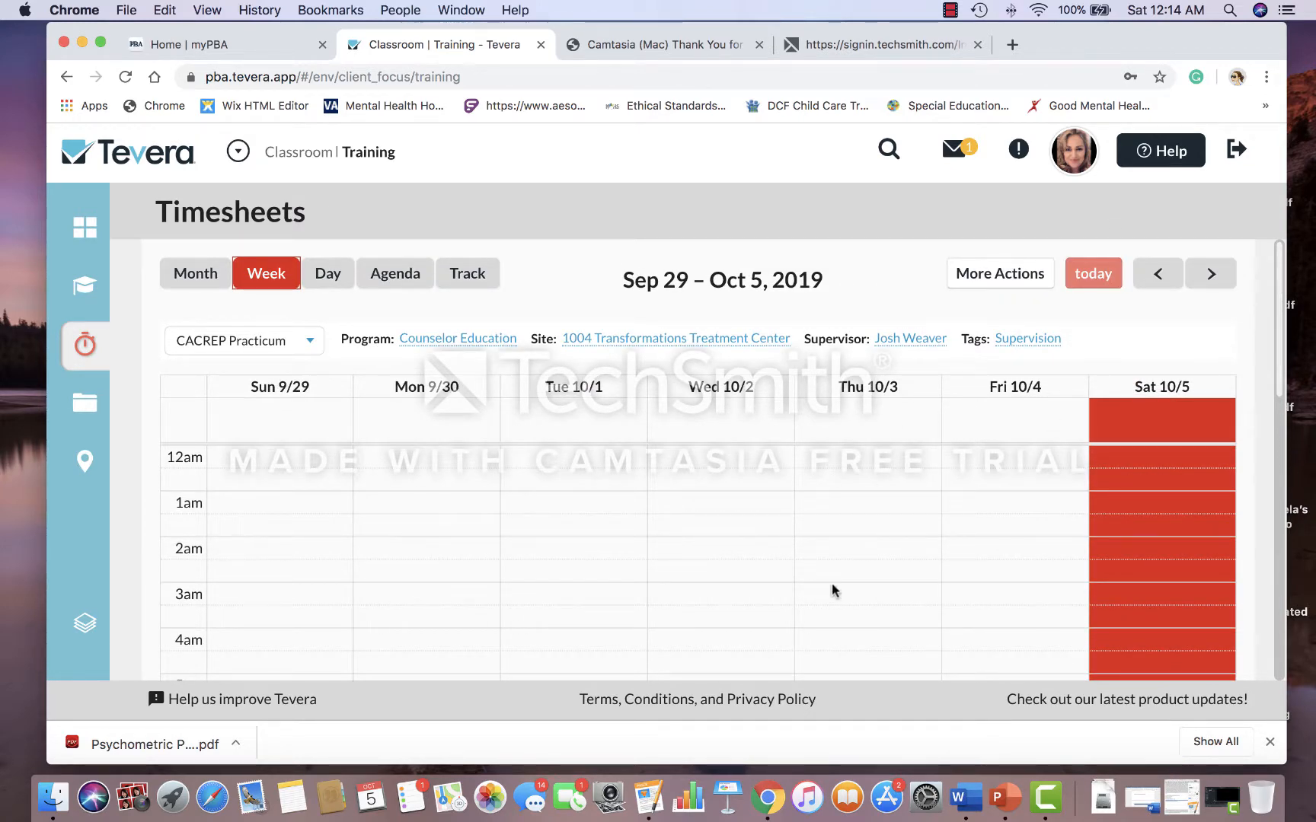
Step: Start a time entry on Thursday 10/03/2019 at 8:30 am and set its duration to 1 hour
scroll(834, 590, down, 5)
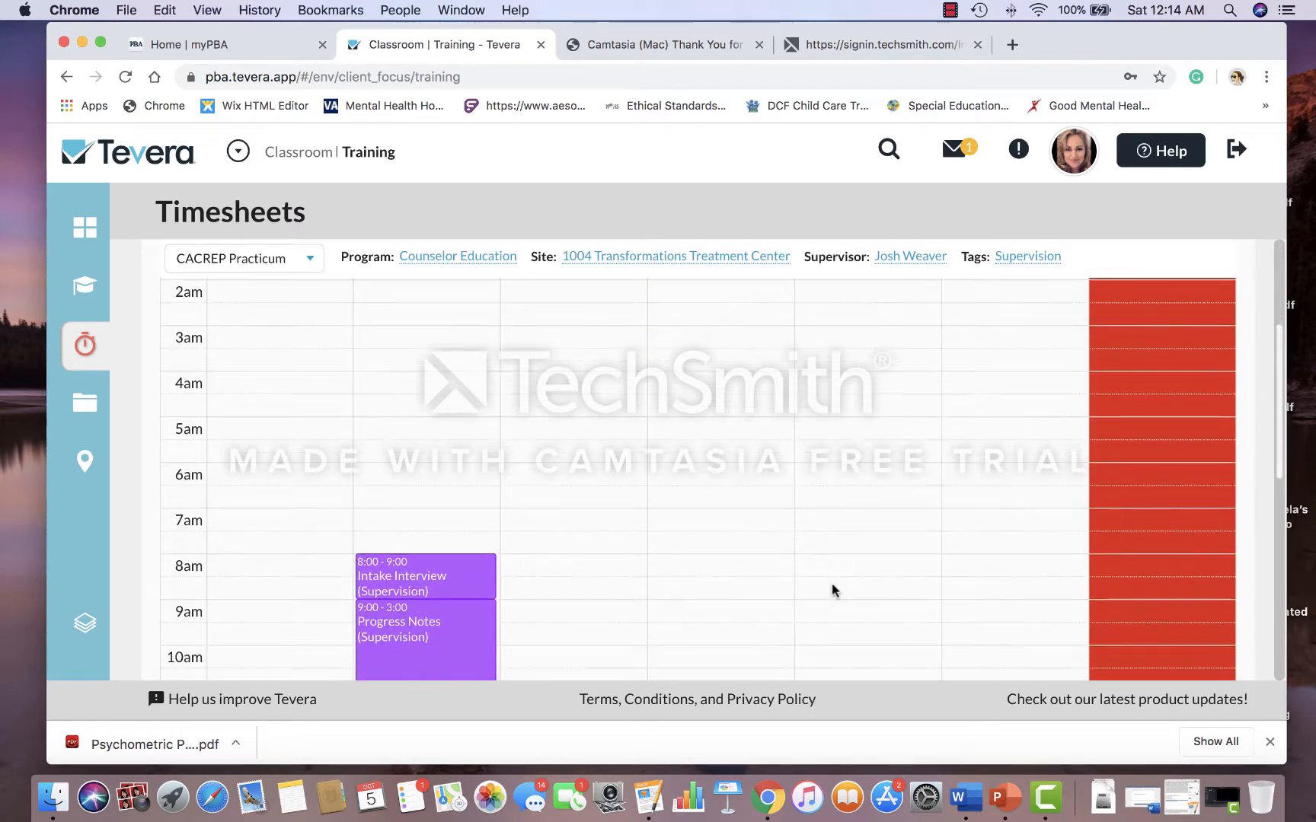
scroll(833, 590, down, 2)
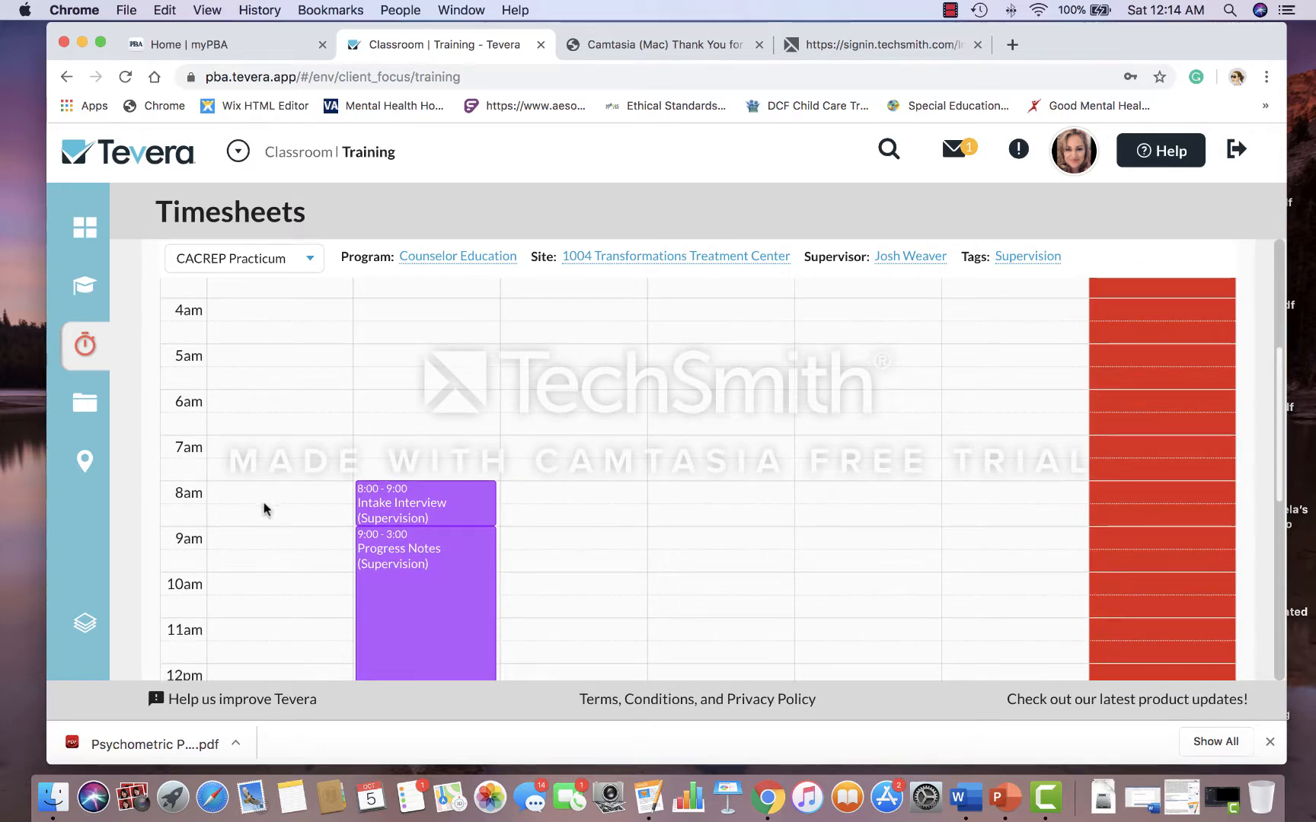
click(827, 517)
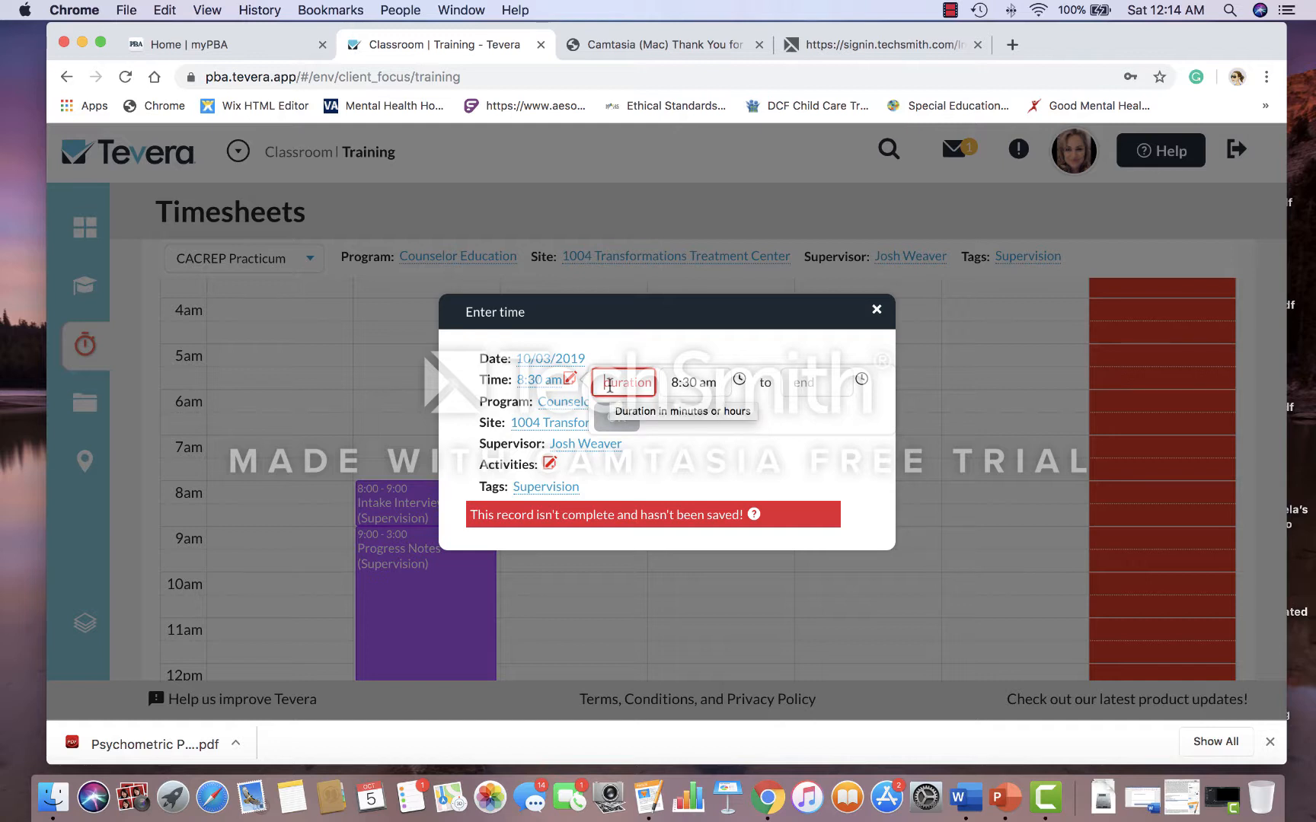
text(1)
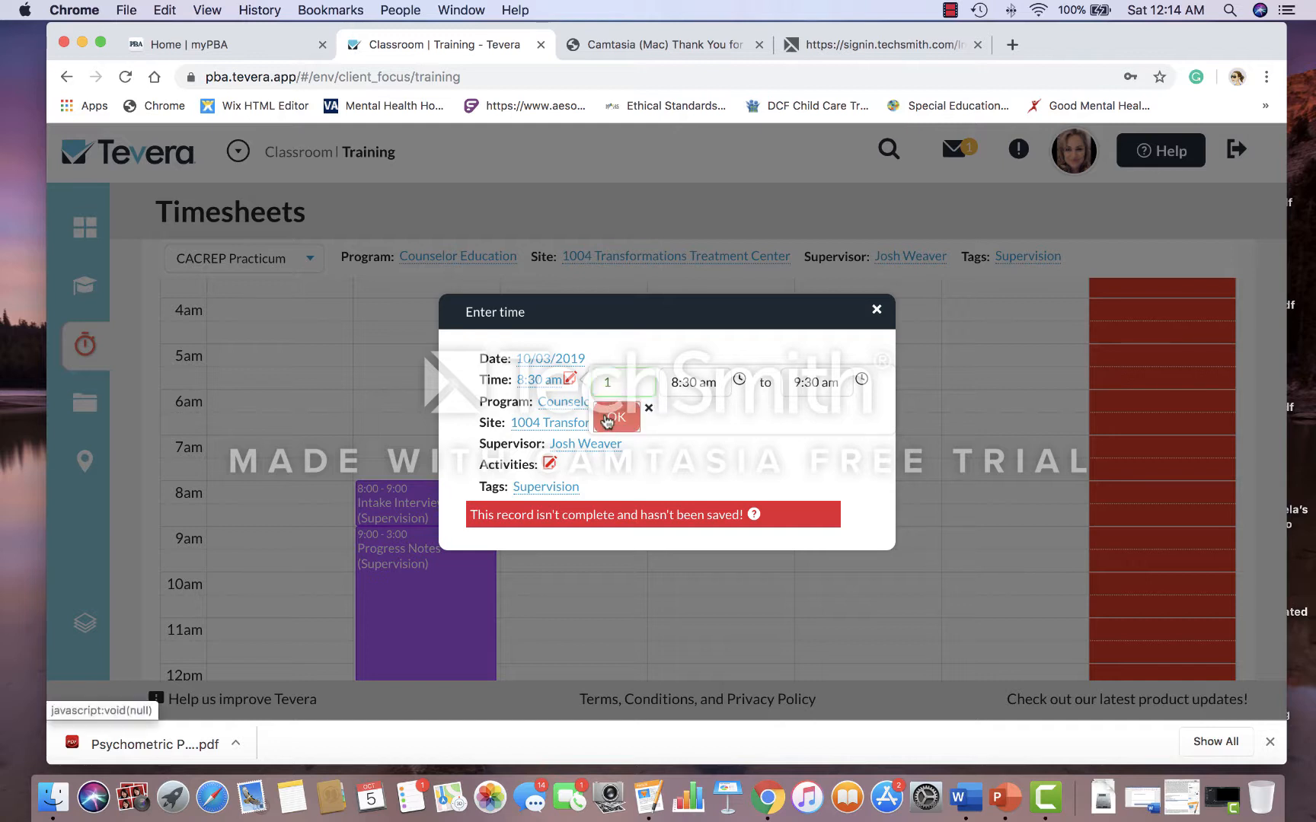
click(615, 416)
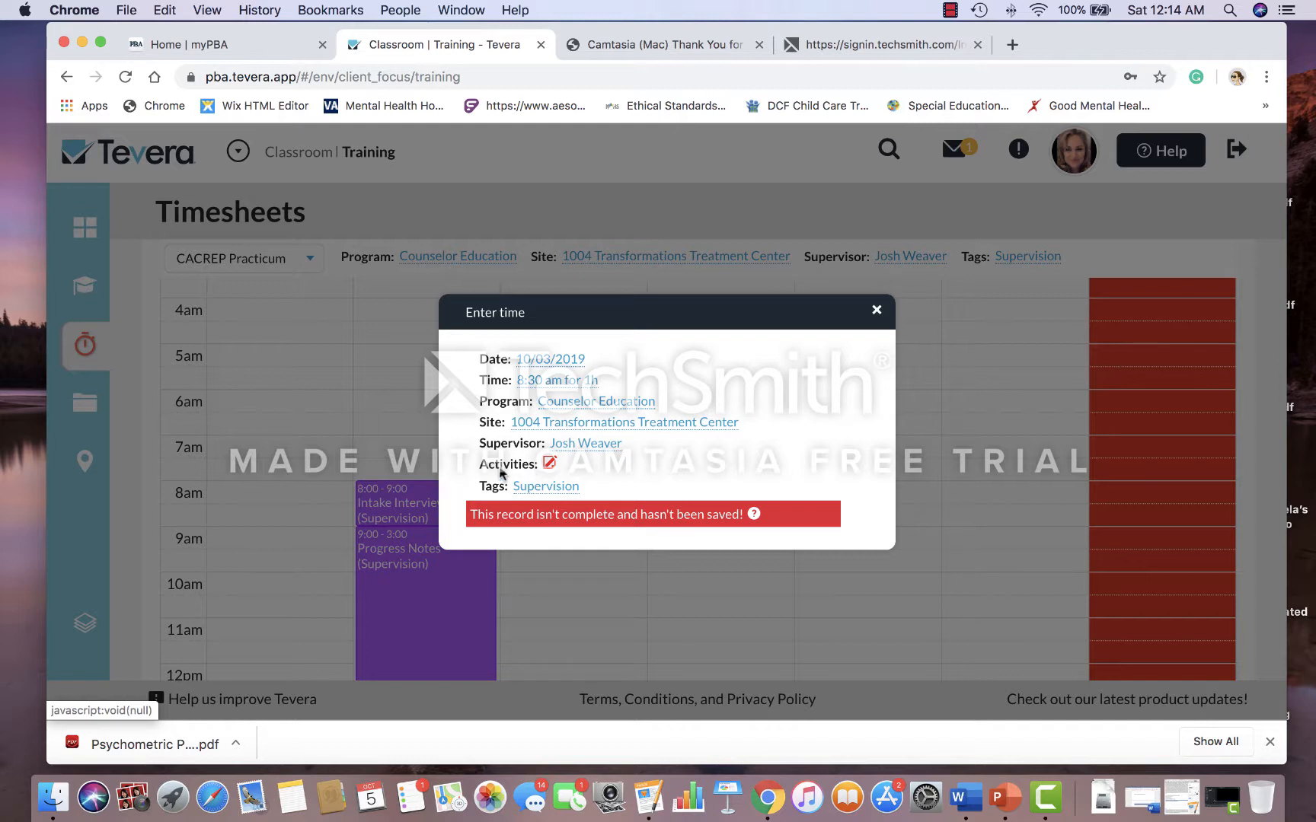
Step: Assign the Intake Interview activity under Direct Total Hours to the 8:30 am entry and close the saved record
click(549, 464)
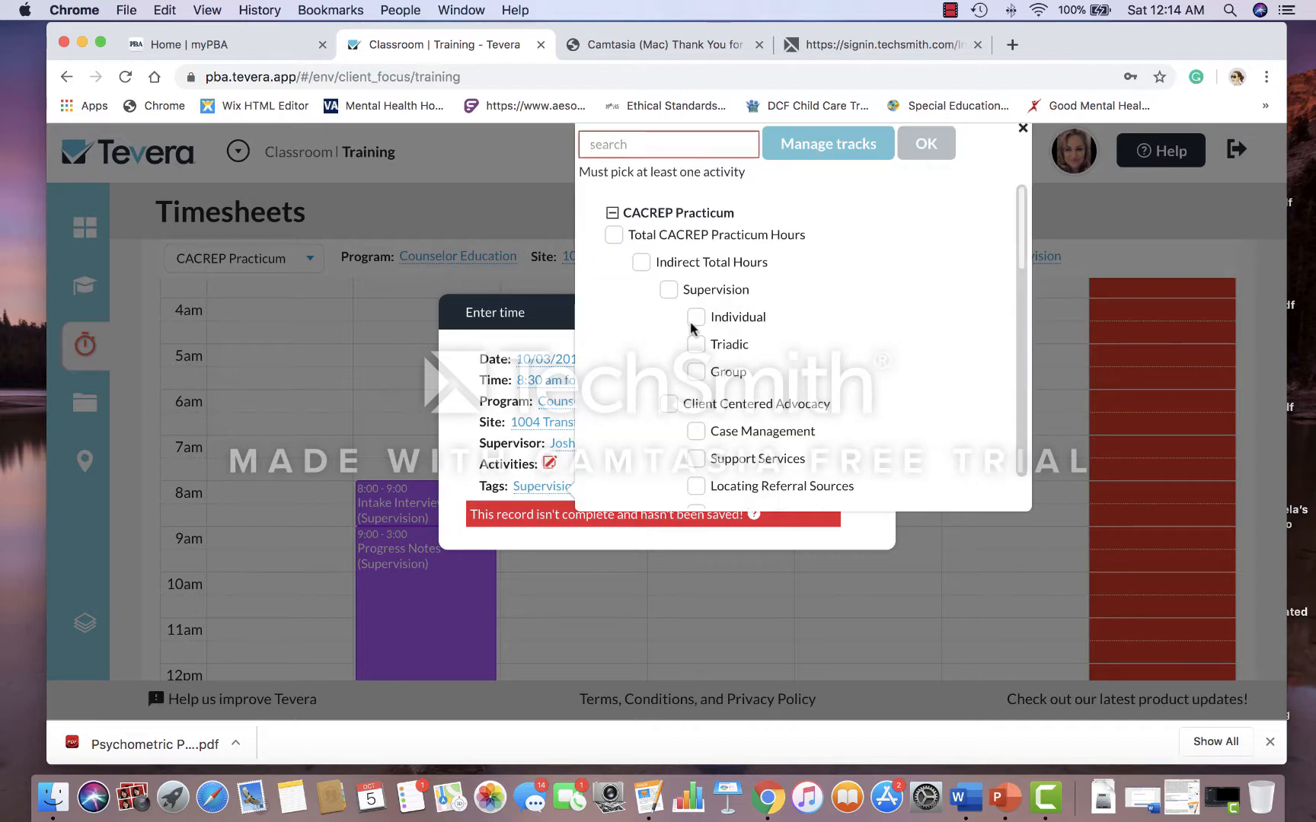
scroll(691, 328, down, 12)
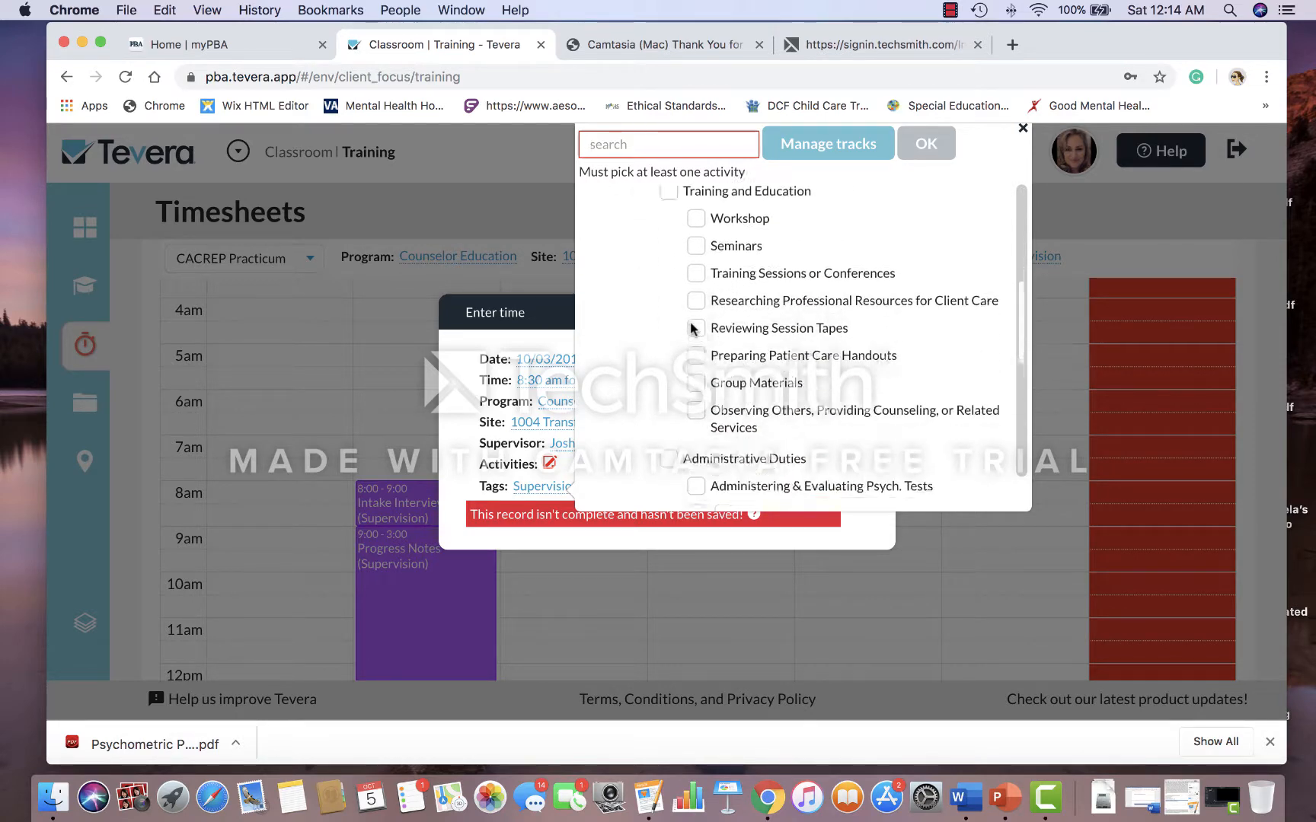
scroll(692, 327, down, 5)
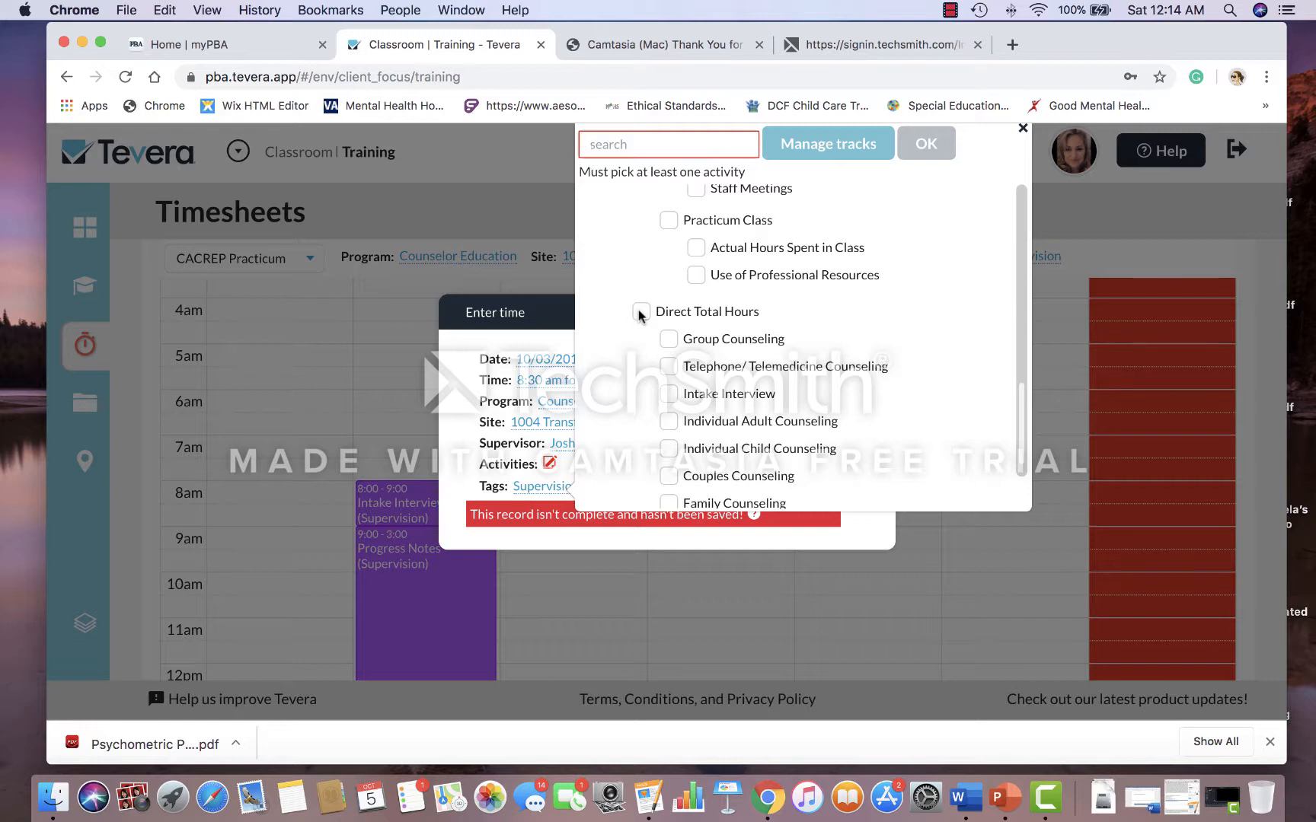
click(639, 313)
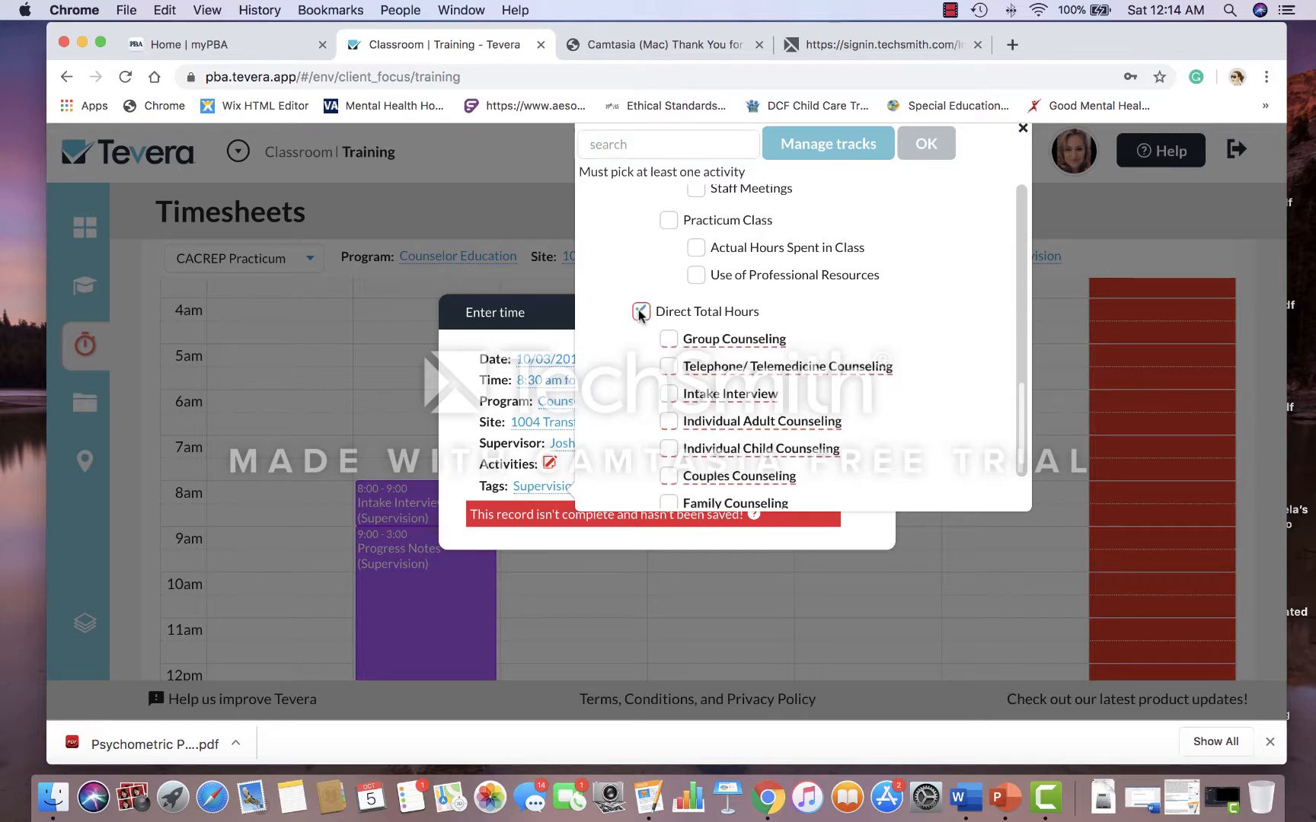
click(667, 393)
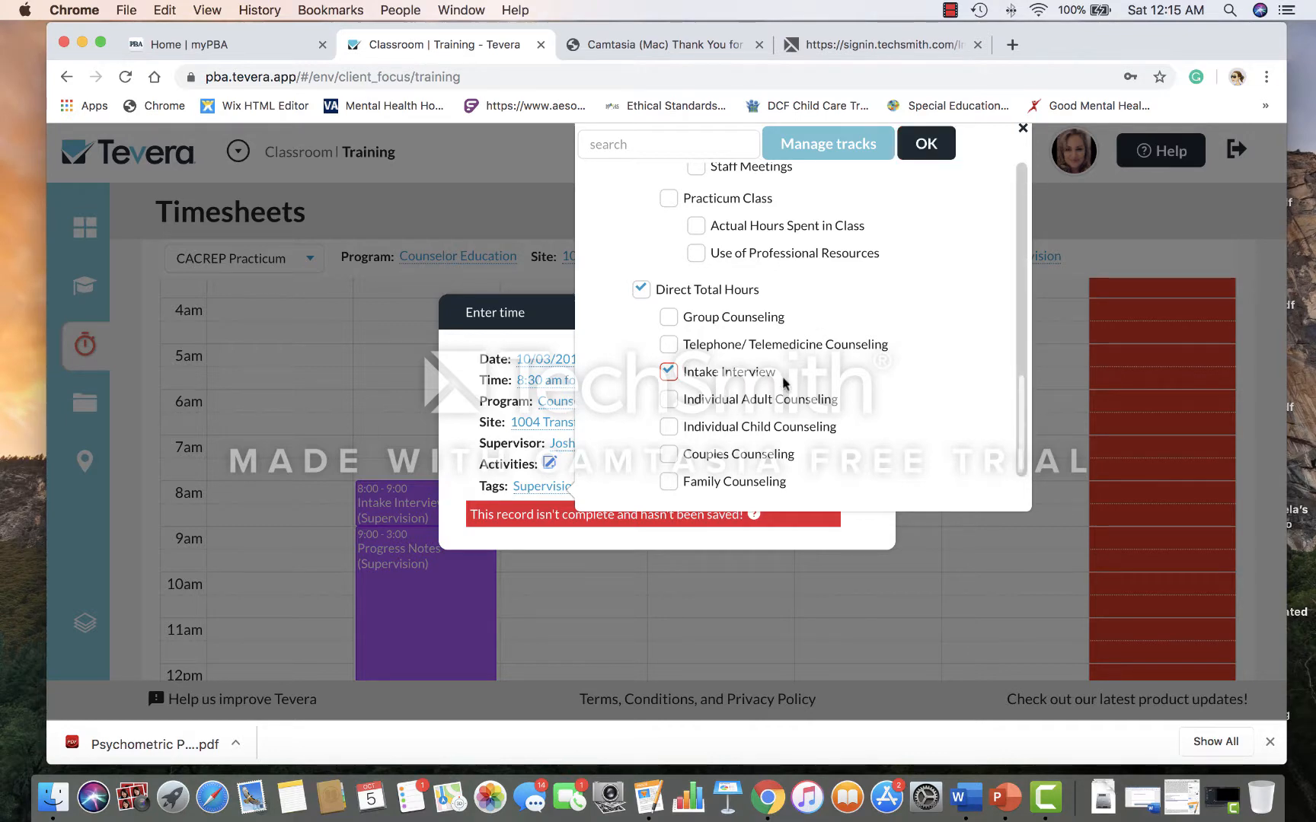
click(927, 146)
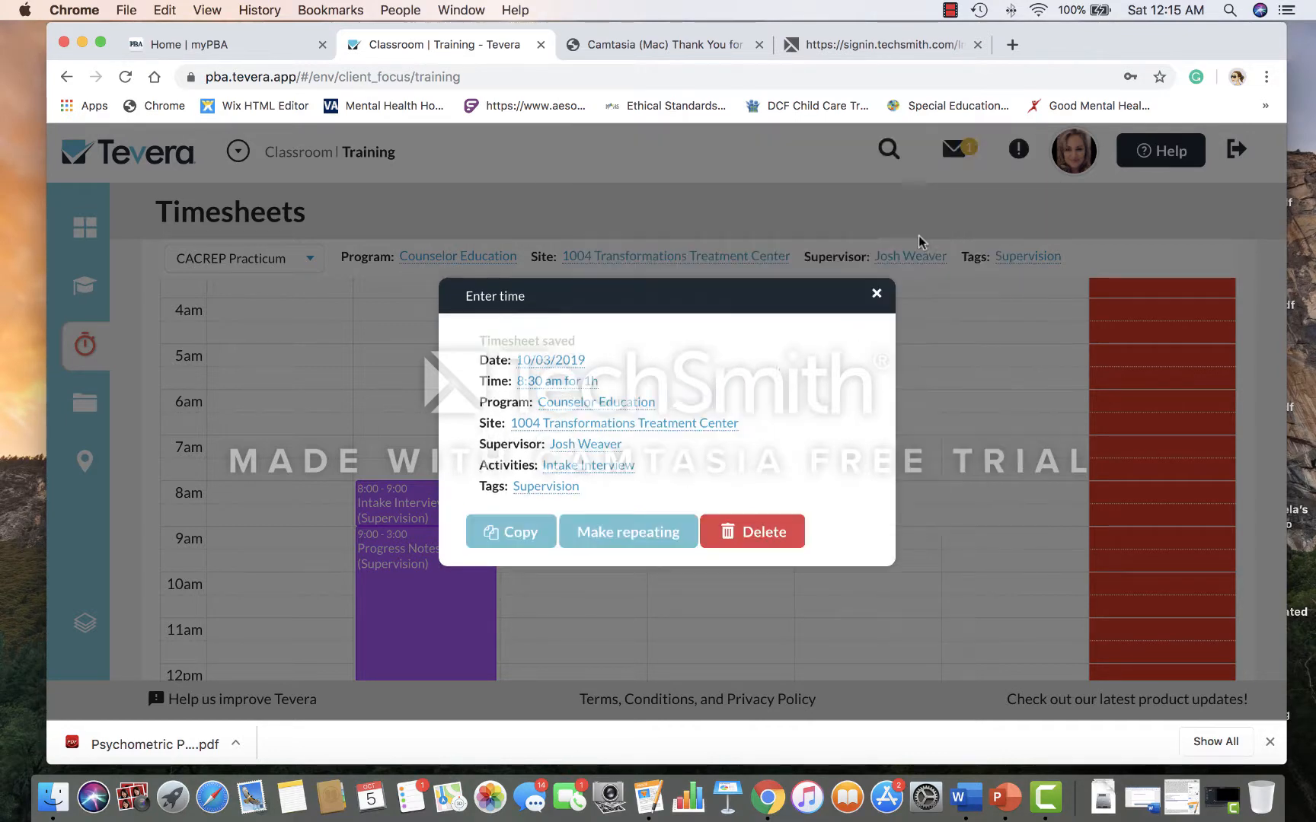
click(876, 287)
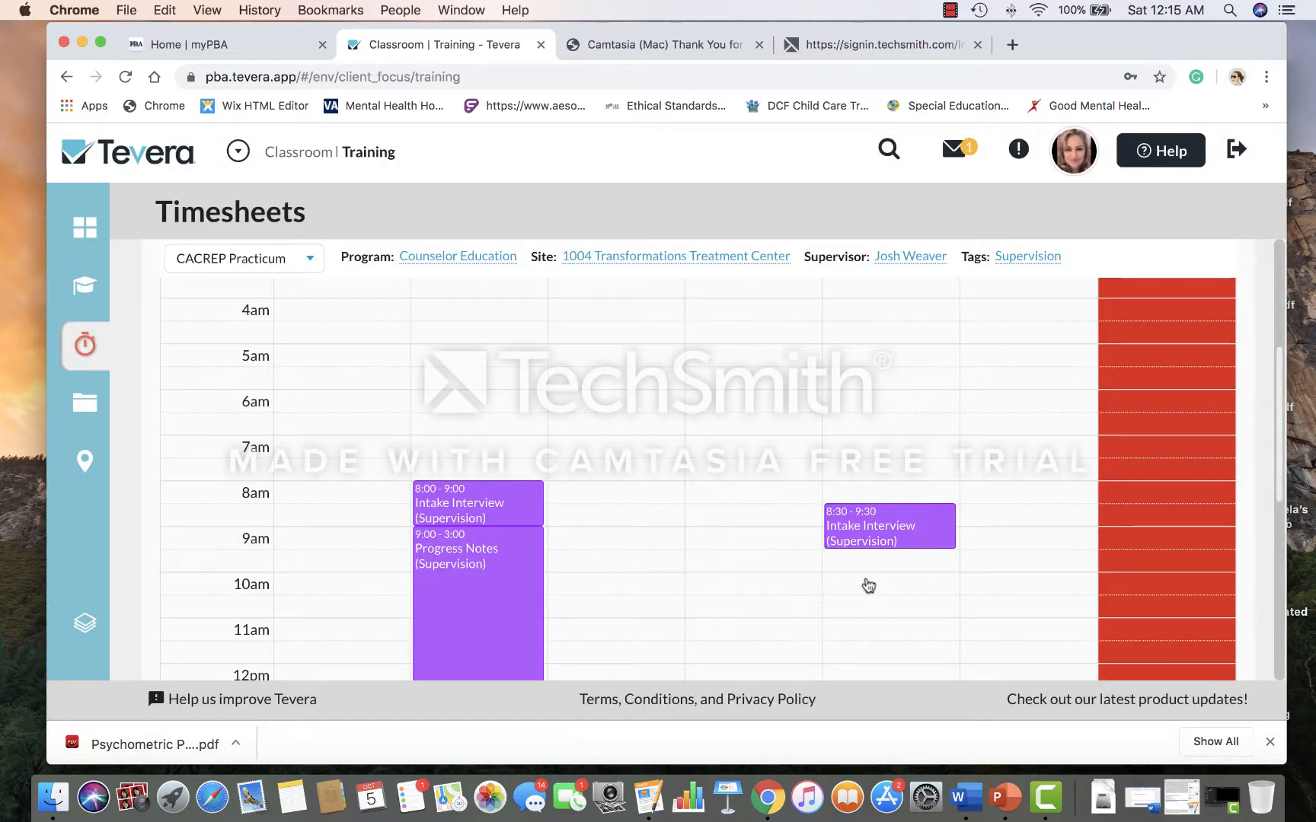
Step: Start a second time entry on Thursday 10/03/2019 at 9:30 am and set its duration to 6 hours
scroll(869, 543, down, 5)
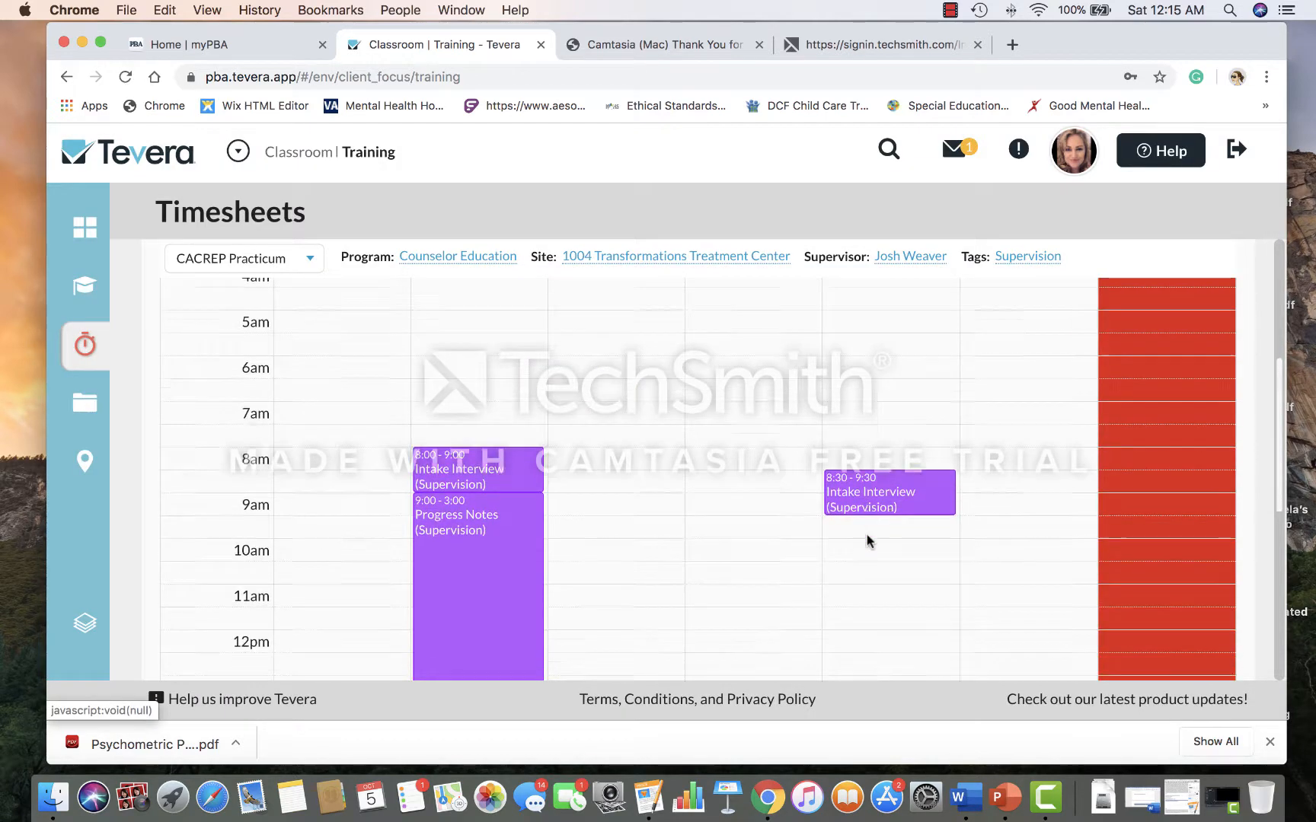
scroll(869, 542, down, 1)
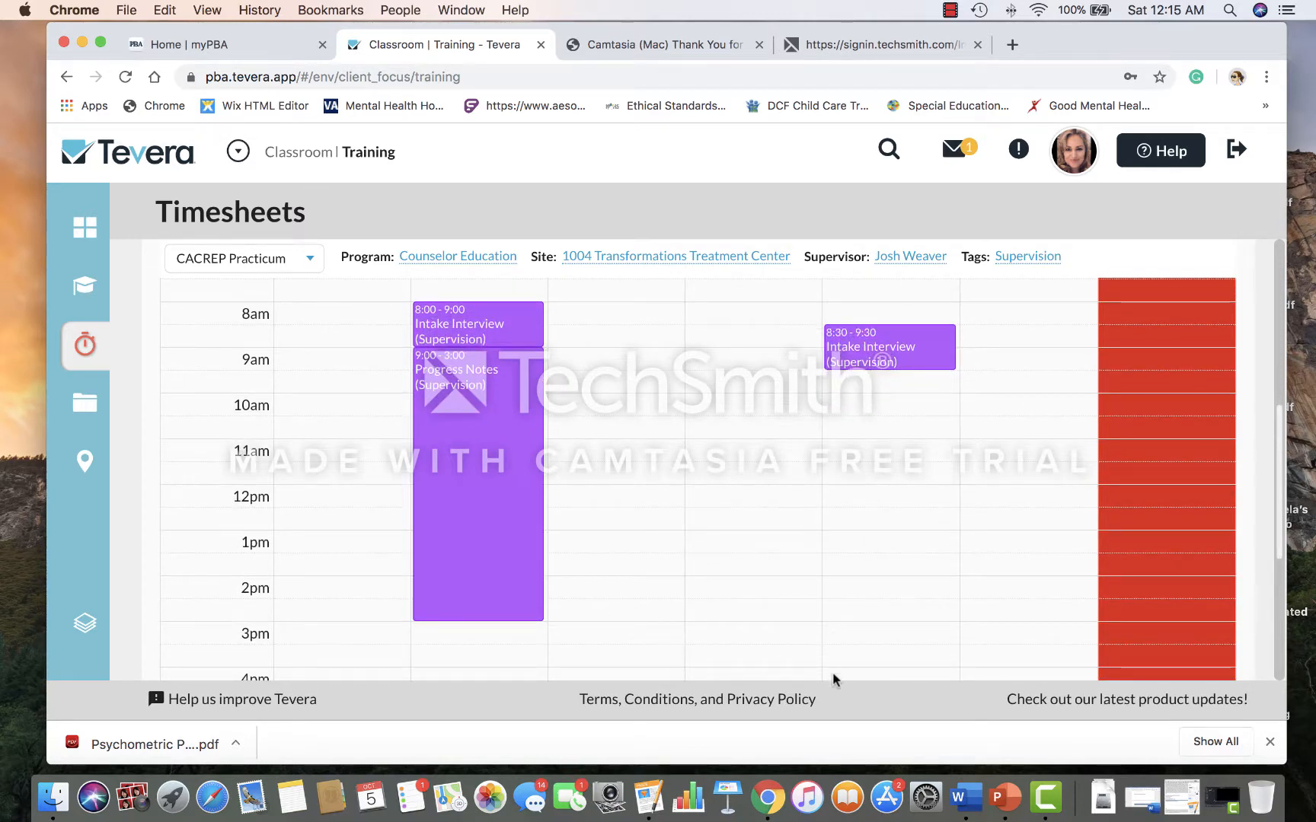
click(842, 388)
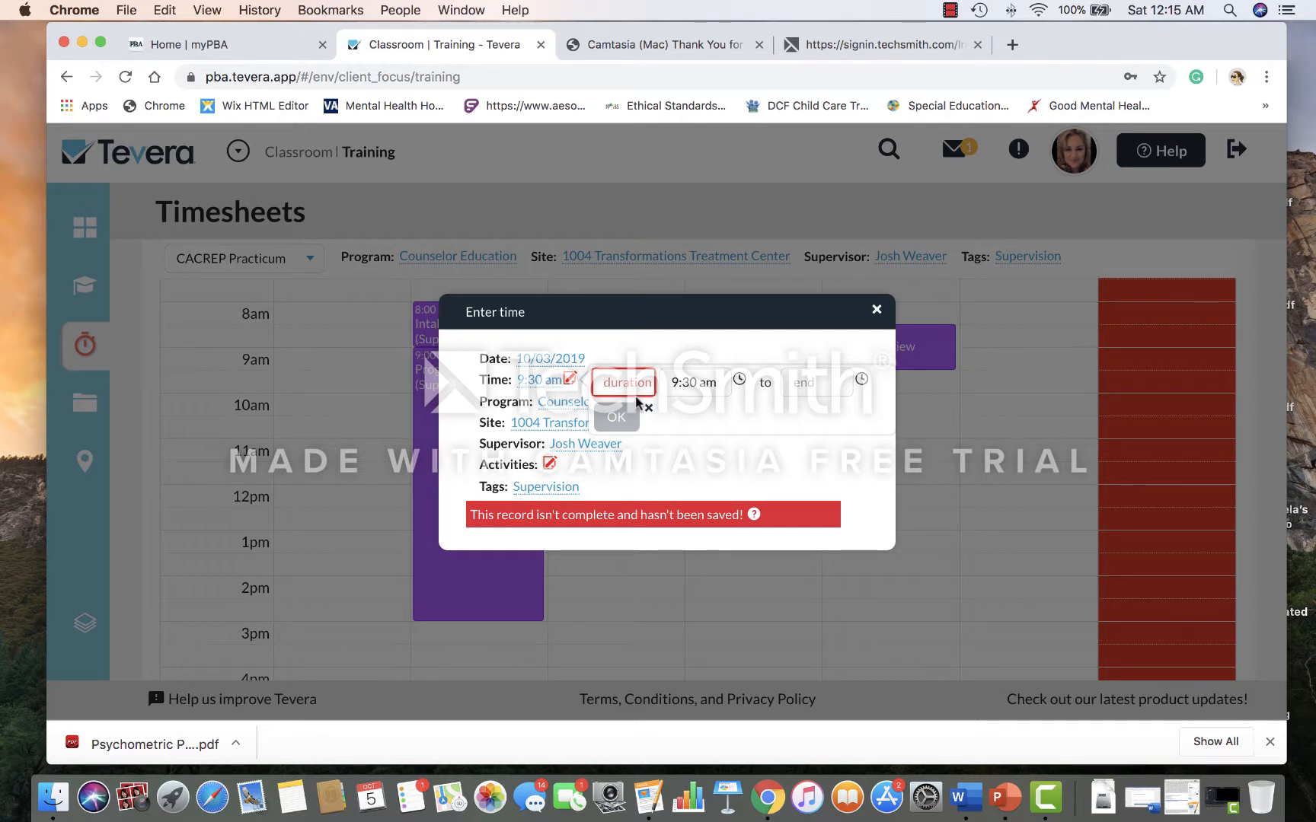
text(6)
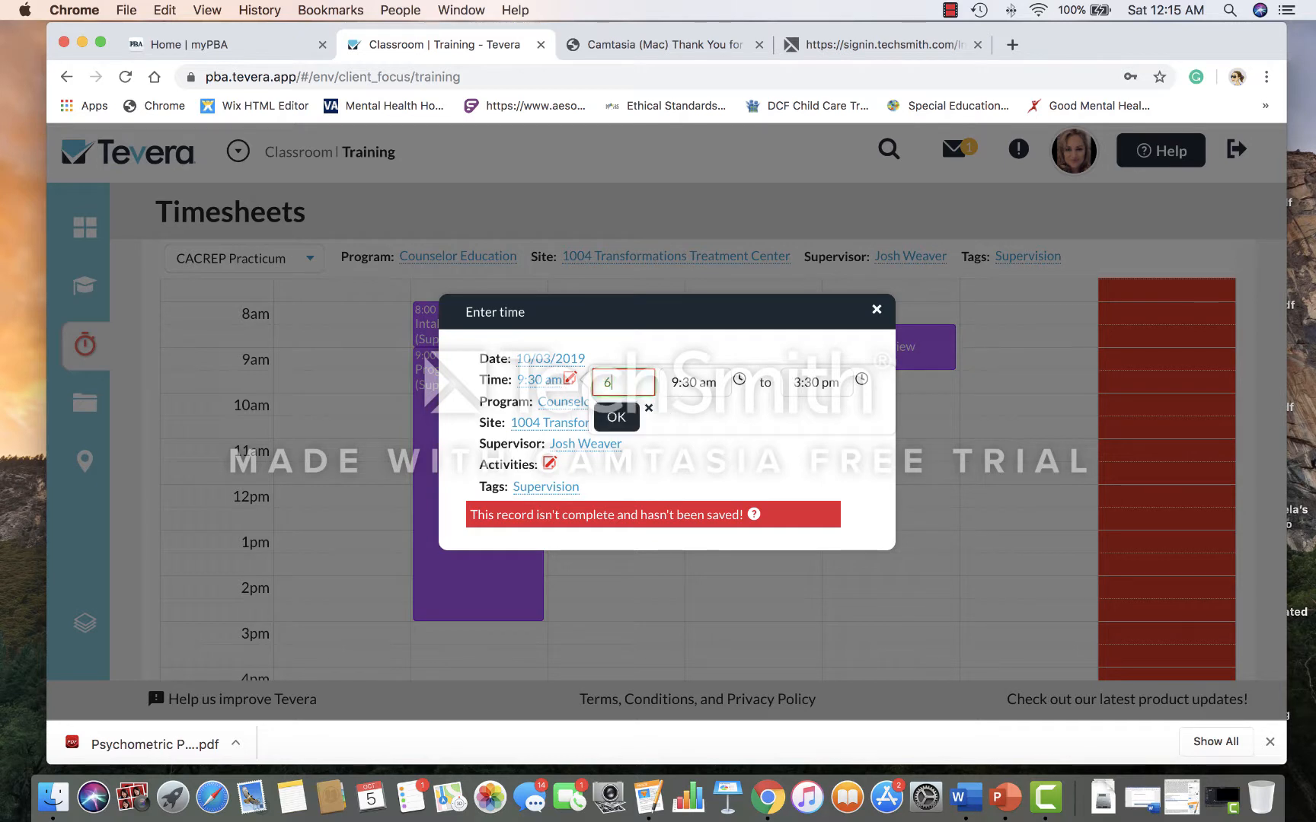
click(611, 418)
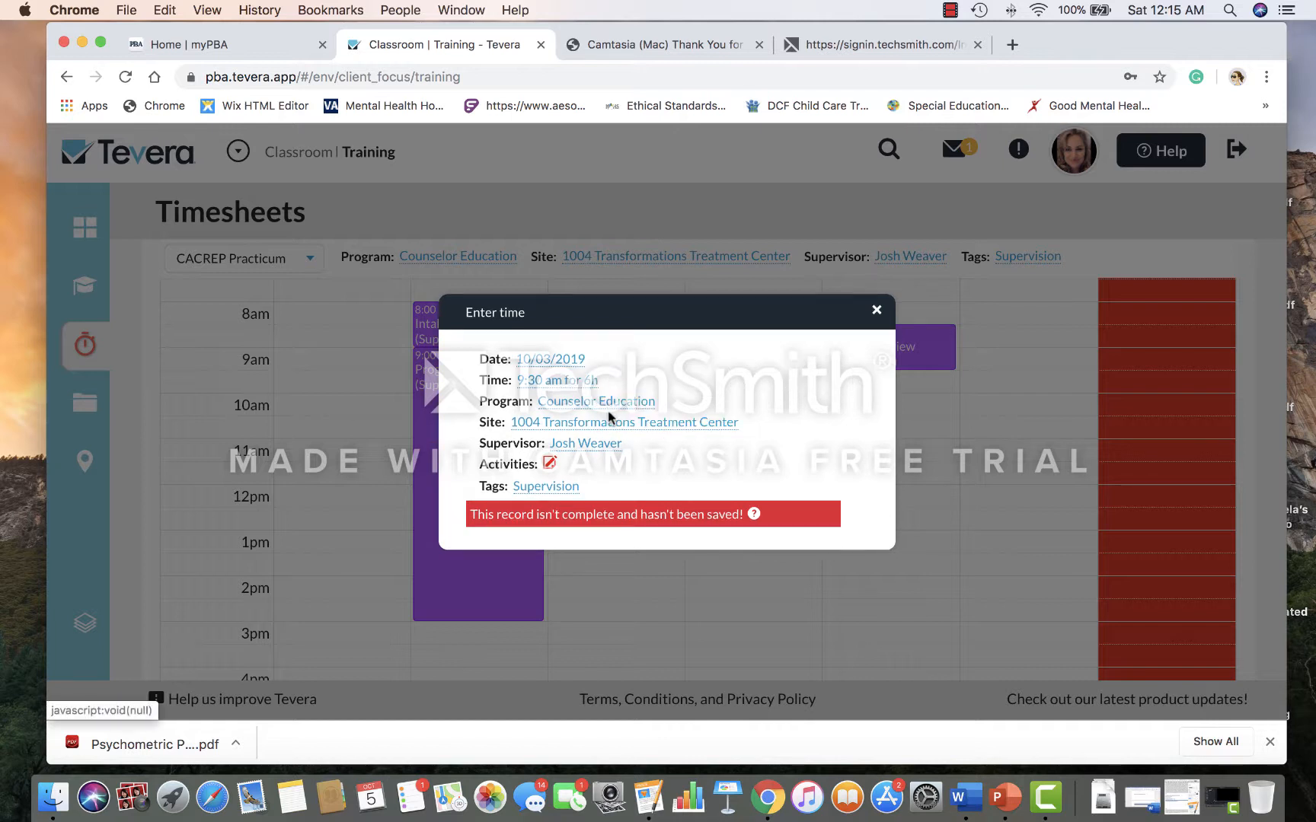
Step: Assign the Progress Notes activity under Indirect Total Hours, Administrative Duties to the 9:30 am entry and close the saved record
click(553, 468)
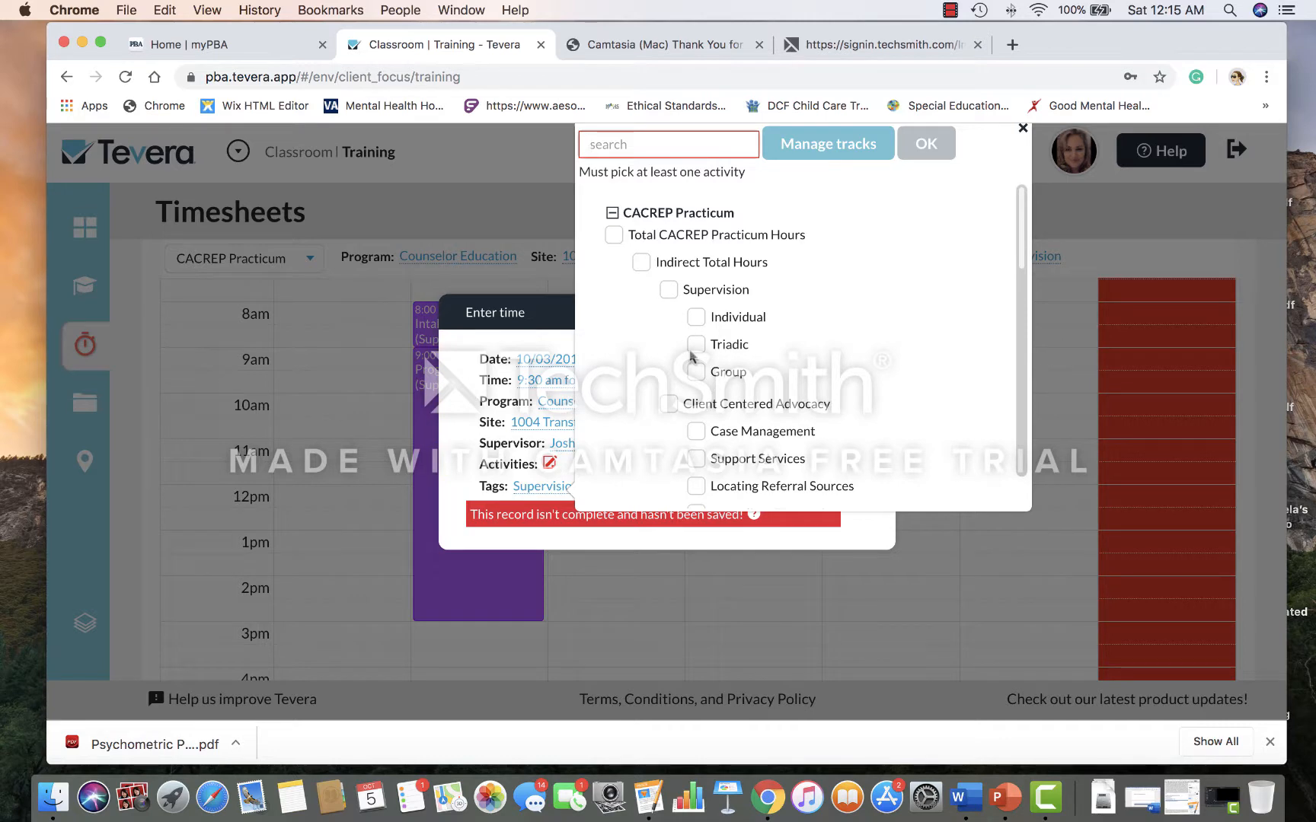
scroll(691, 356, down, 3)
scroll(691, 356, down, 2)
scroll(681, 335, up, 5)
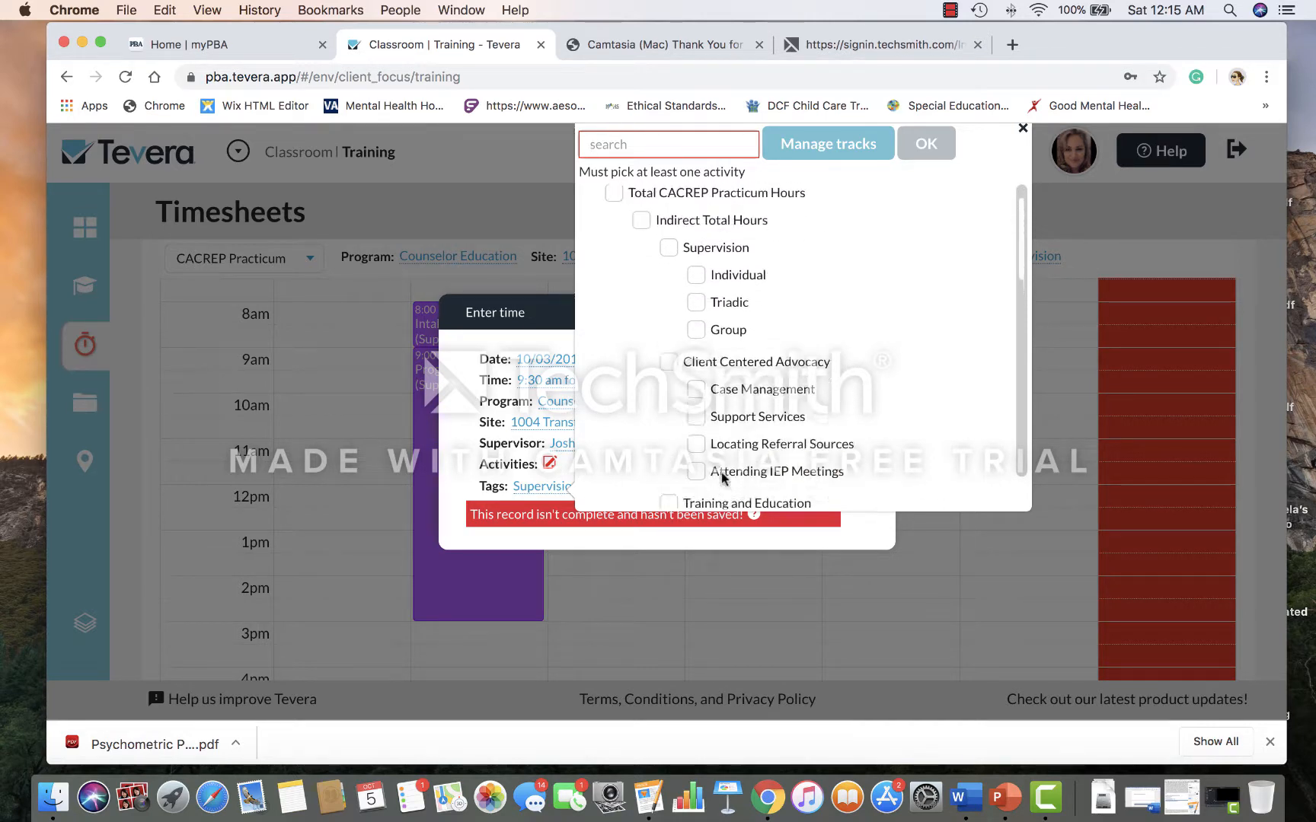
click(642, 263)
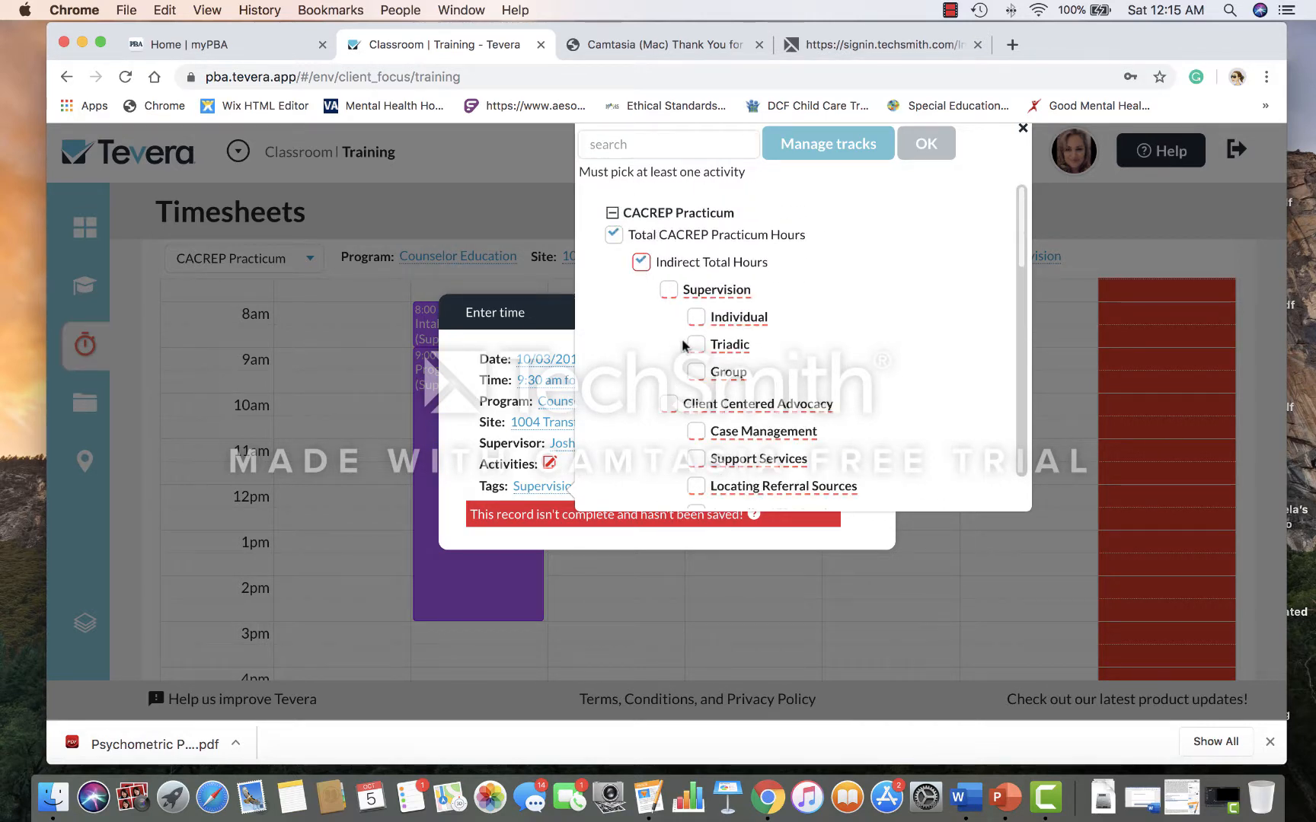
scroll(683, 346, down, 6)
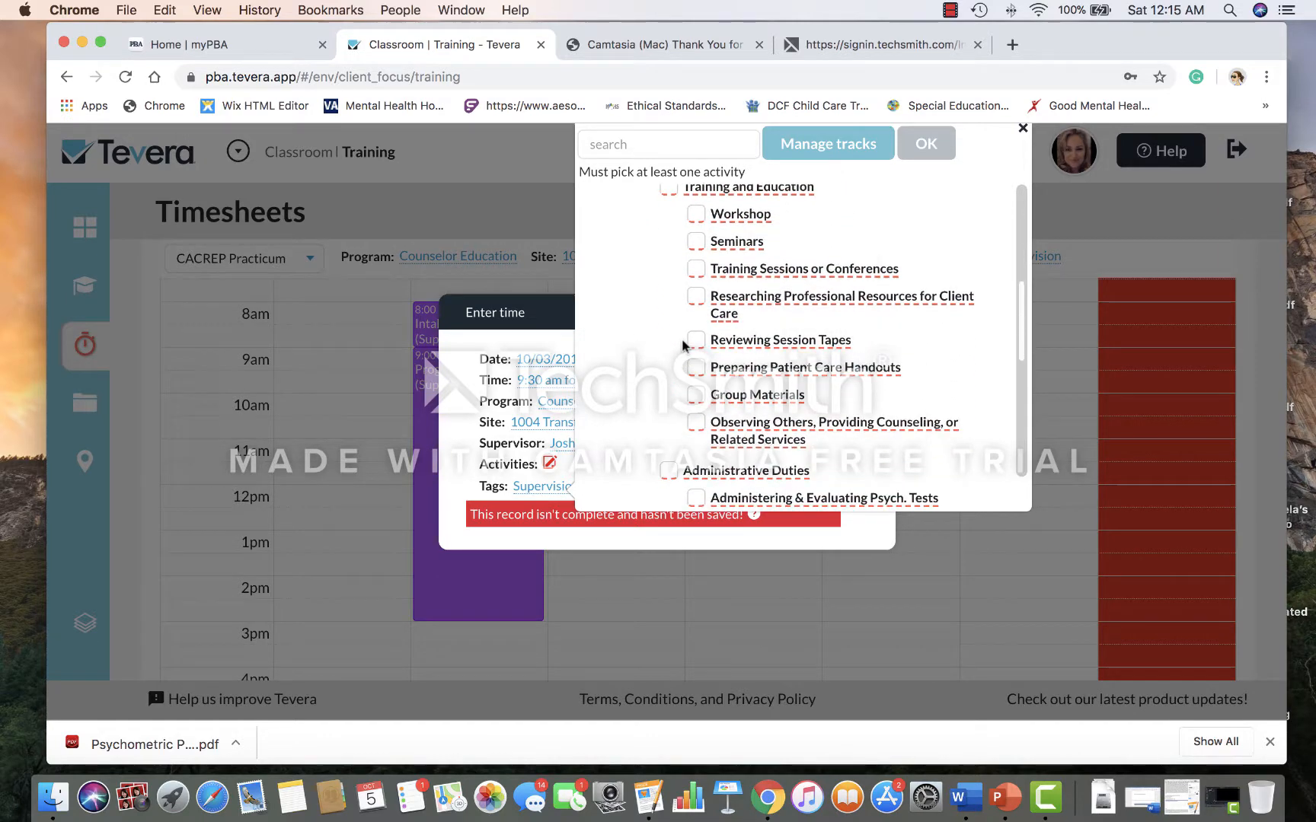
scroll(683, 346, down, 5)
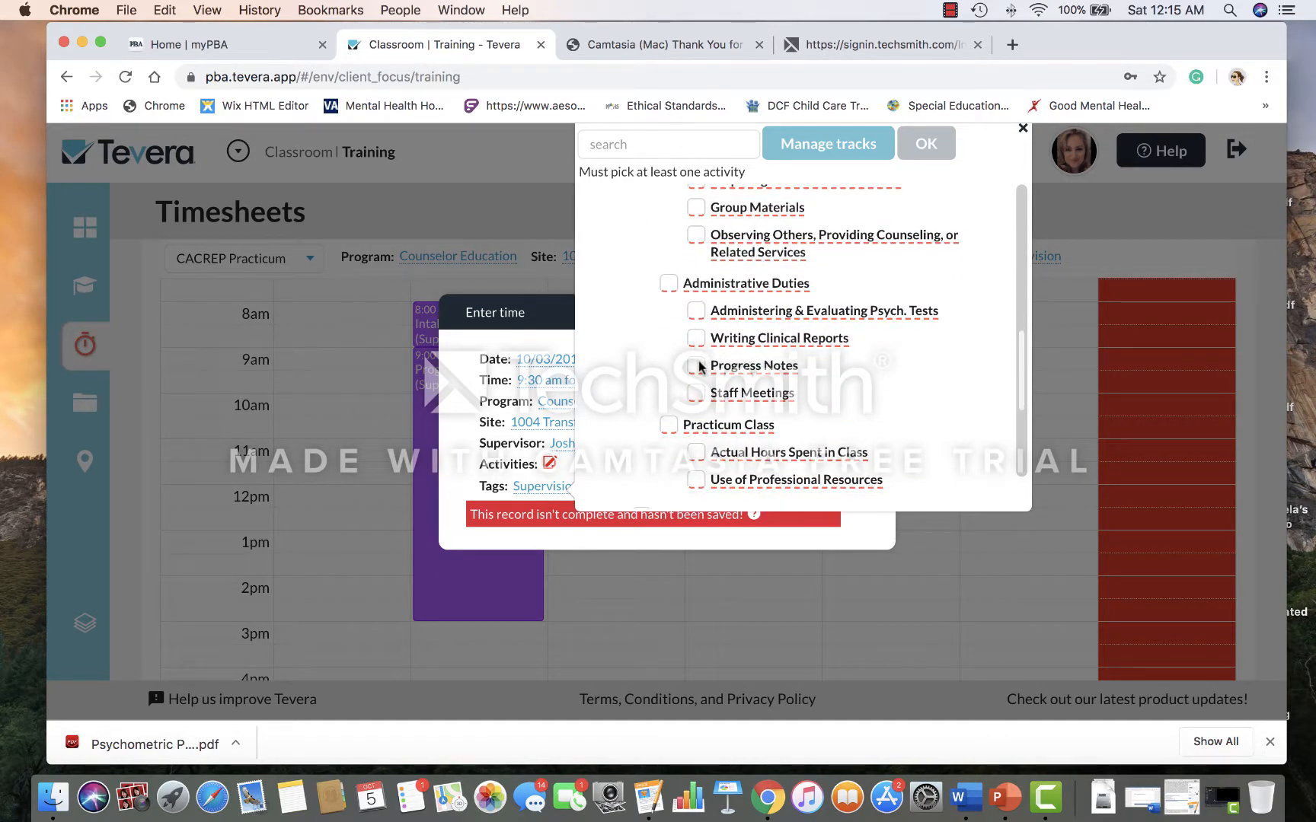
click(697, 366)
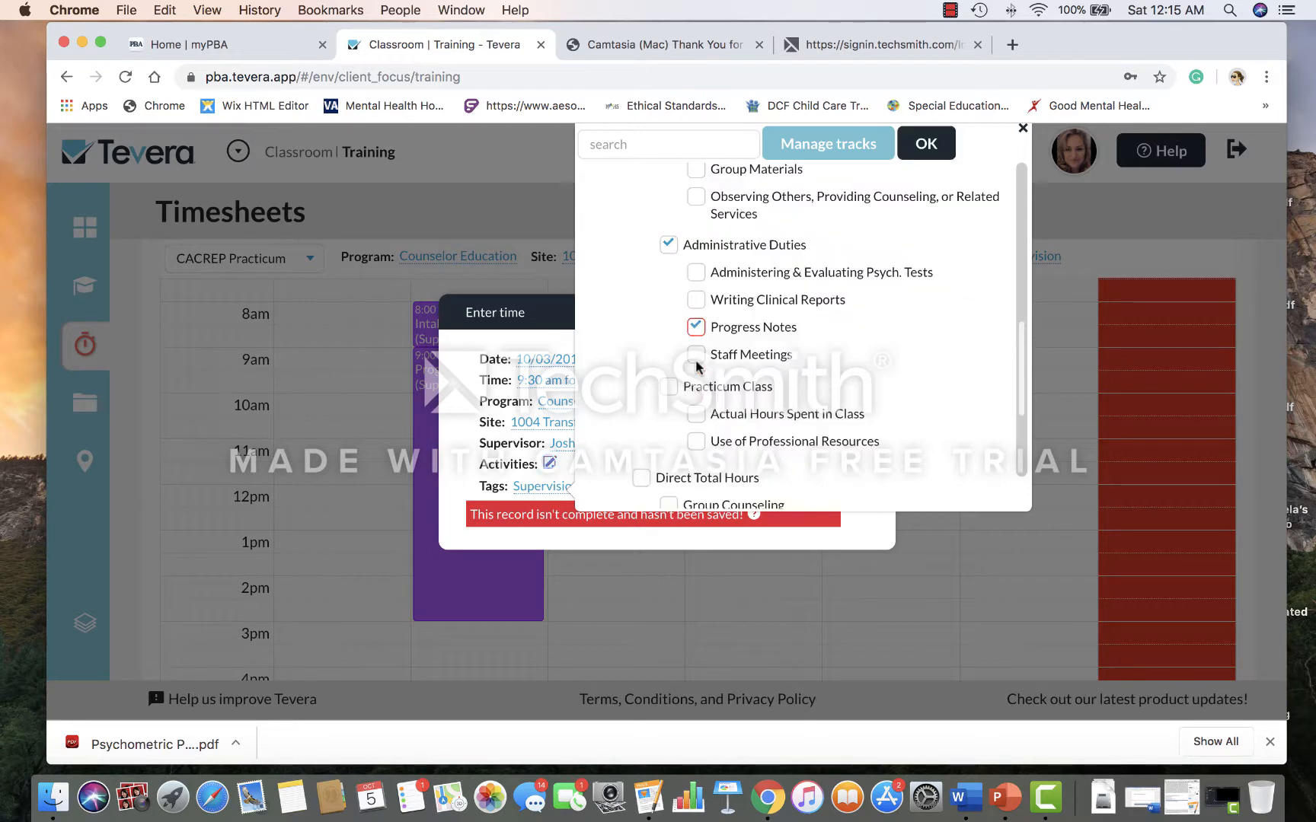
click(919, 145)
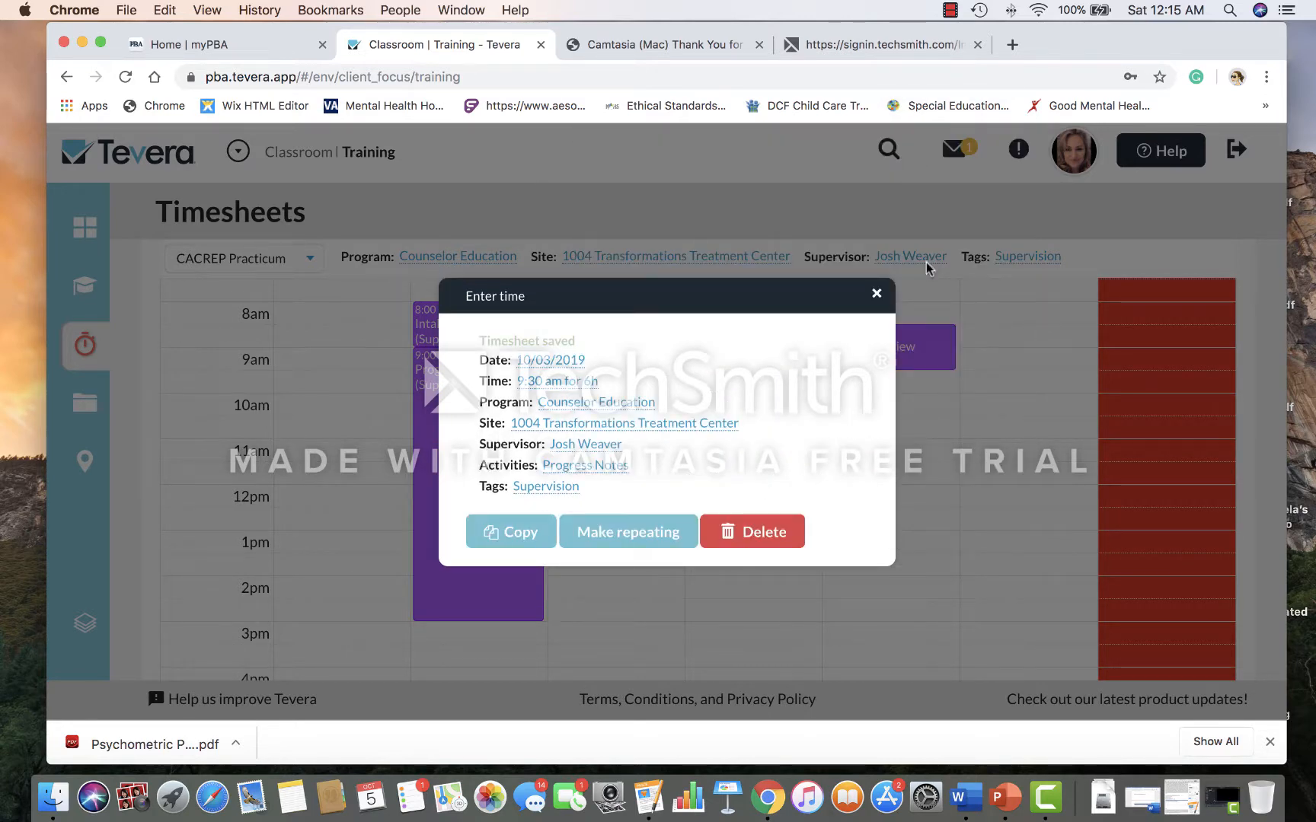
click(872, 289)
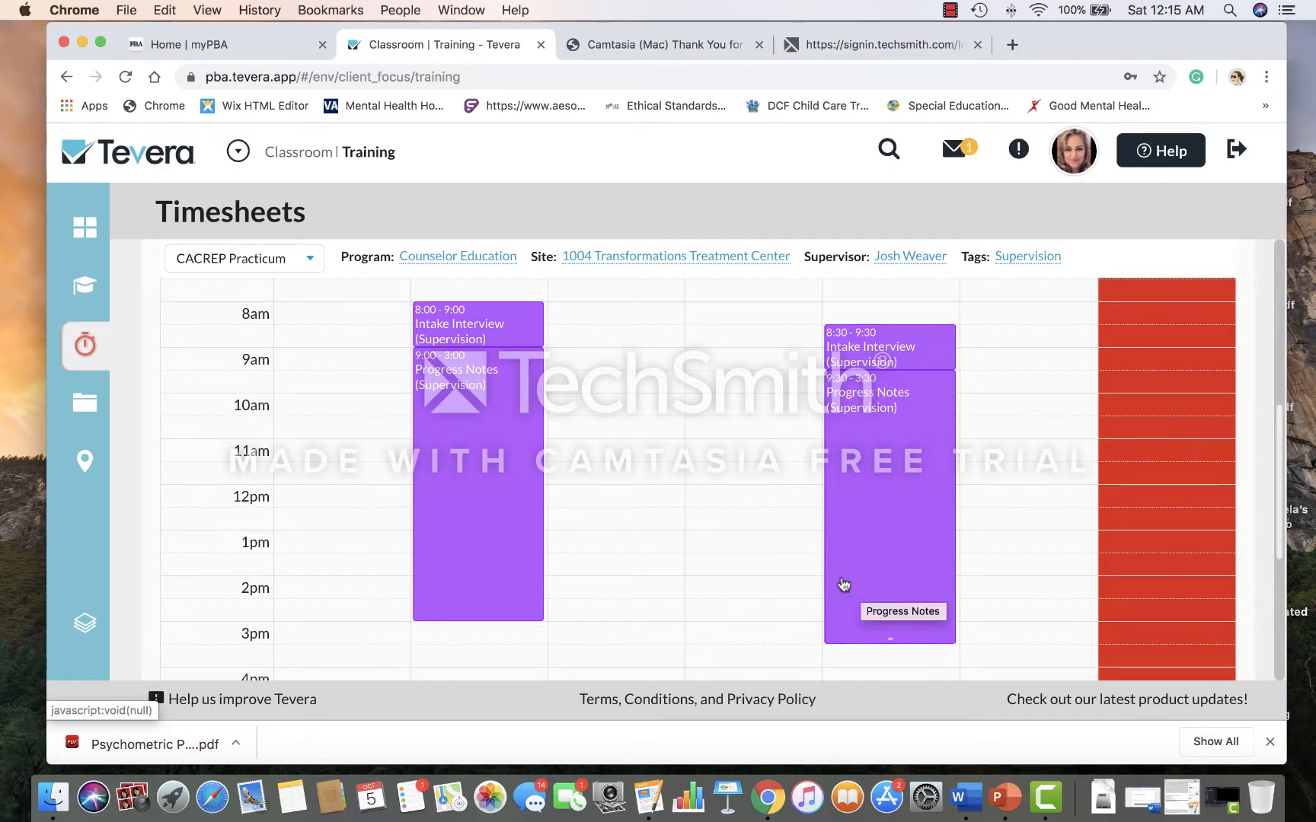
Step: Look through the Assignments, Site Placements and Timesheets pages, ending on the Tutorials page
click(80, 406)
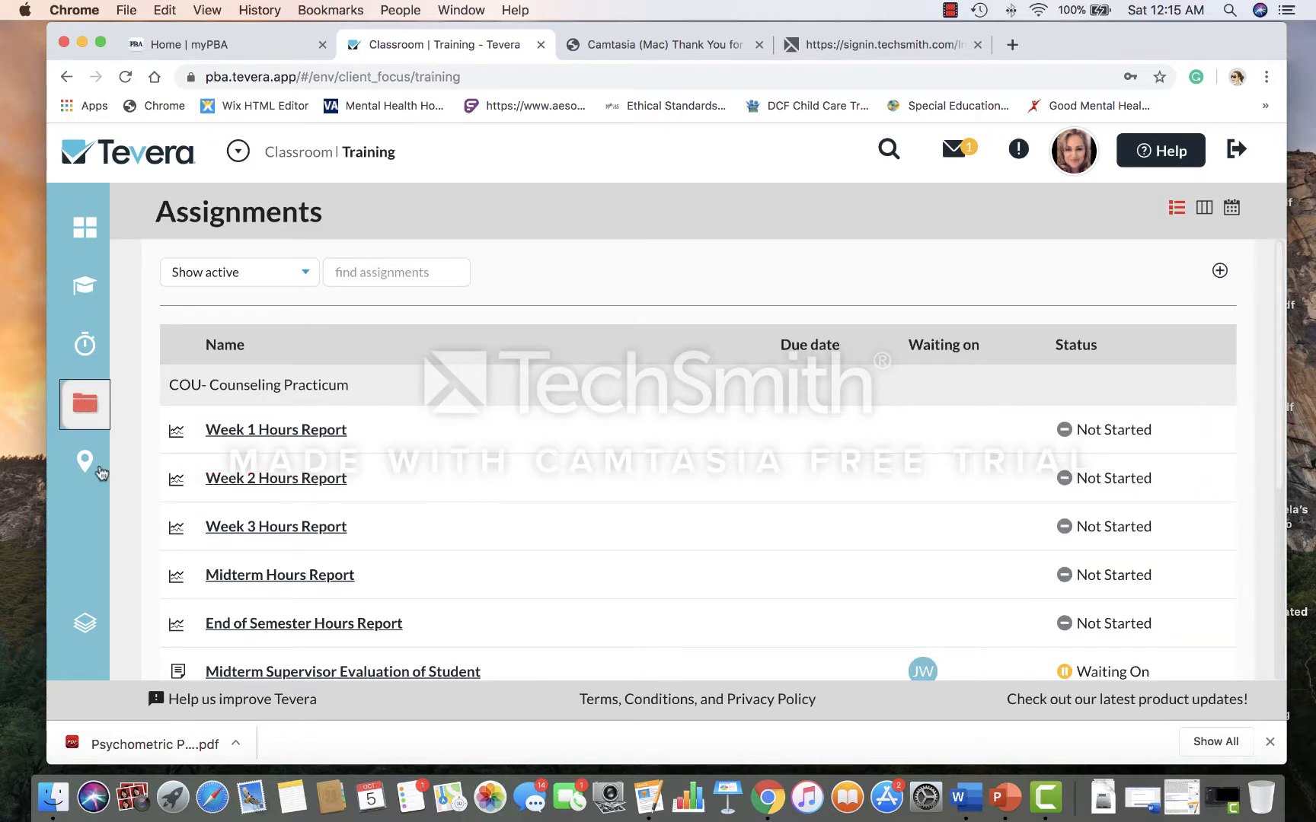
click(85, 462)
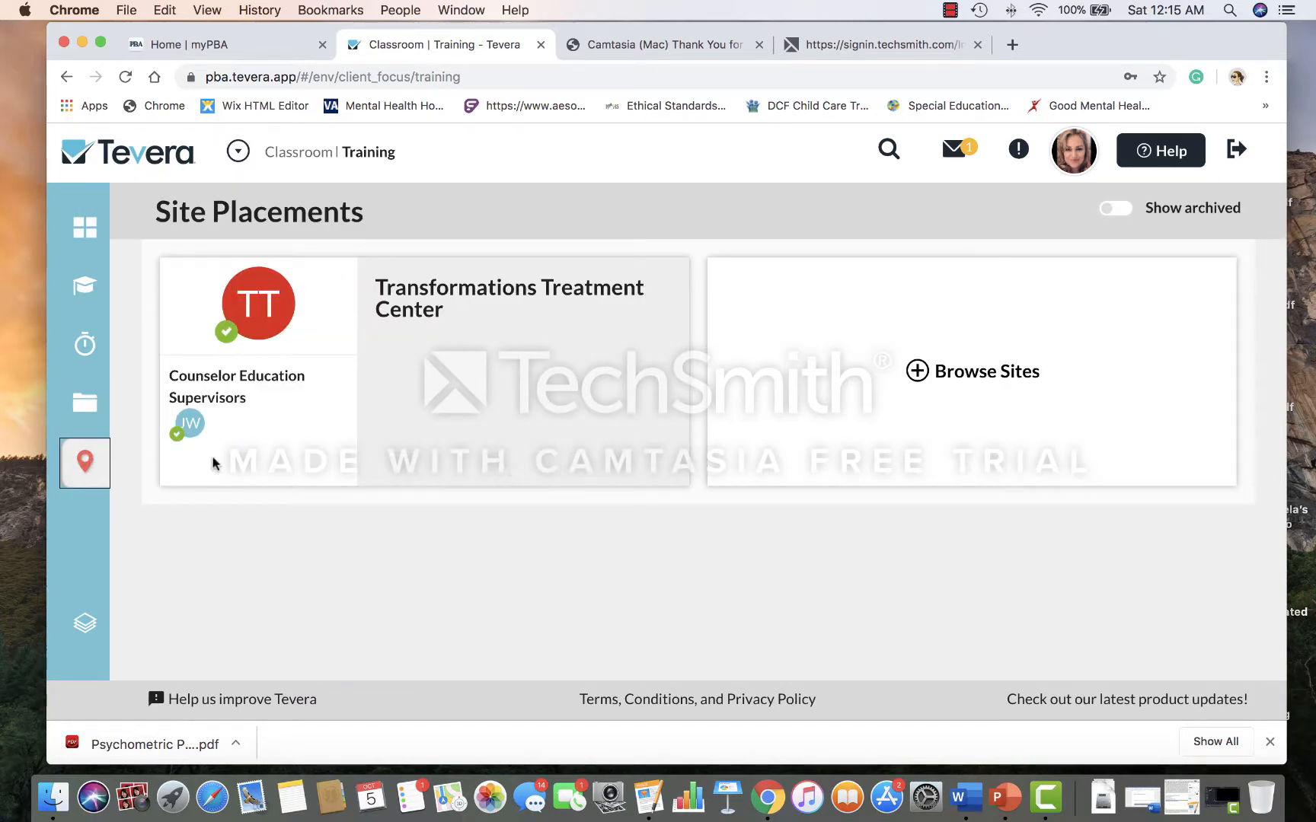
click(79, 344)
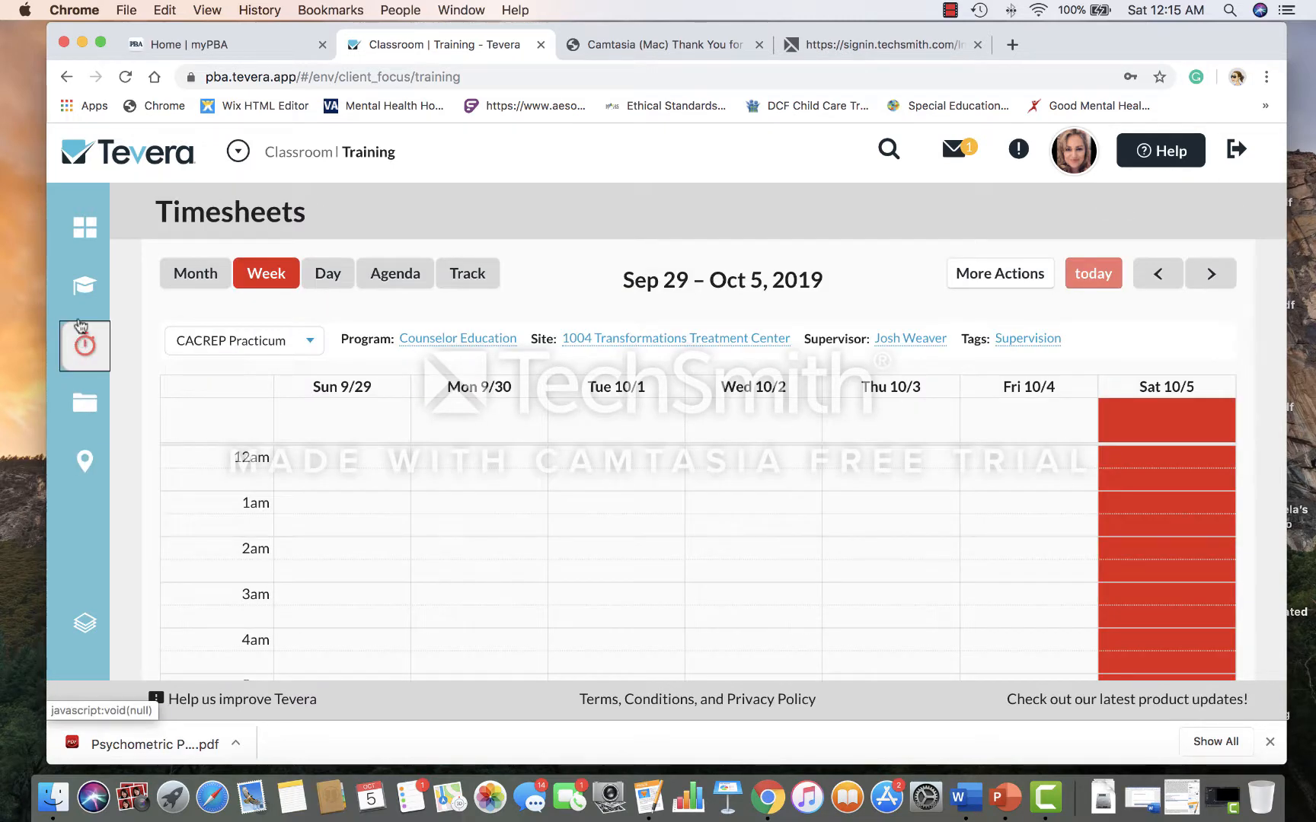
click(82, 287)
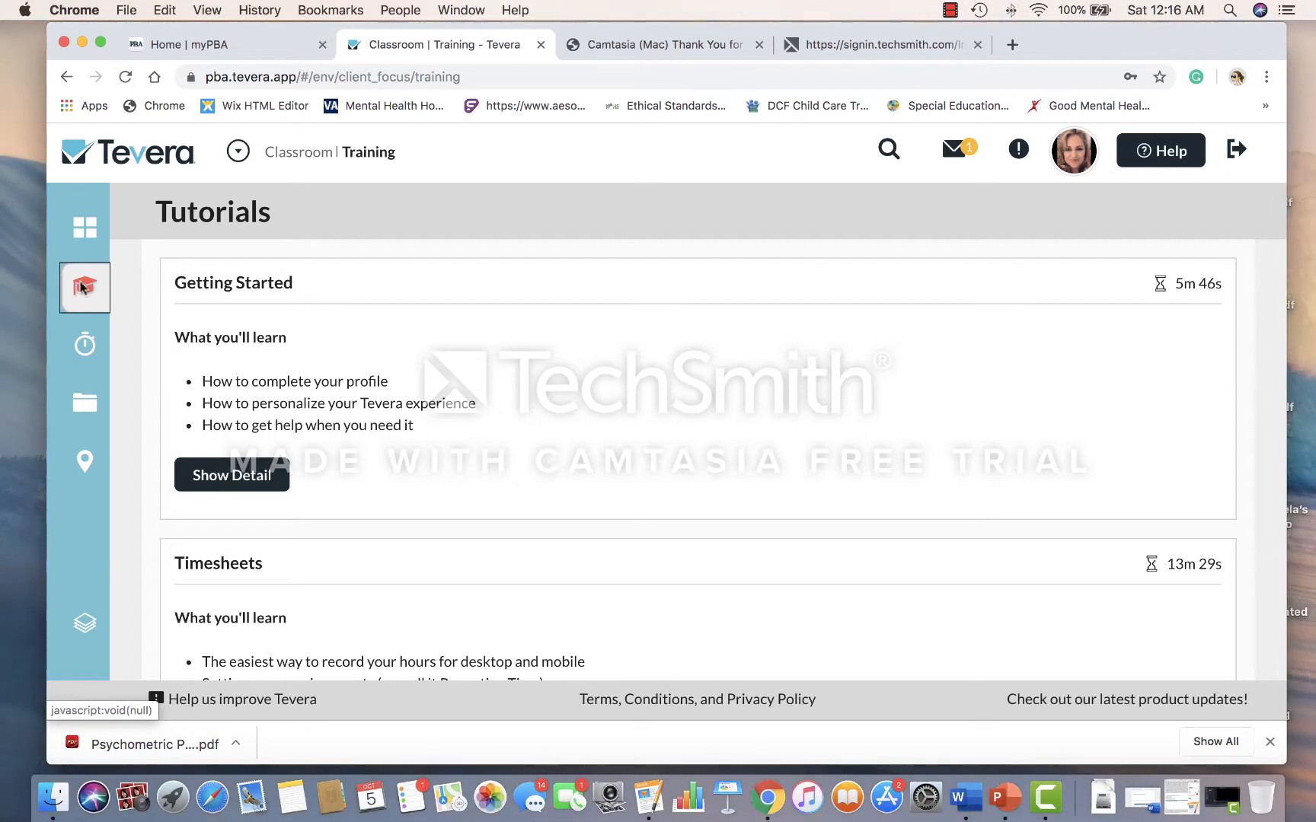
Step: Go to the Assignments page and review the full list of Counseling Practicum assignments
click(84, 402)
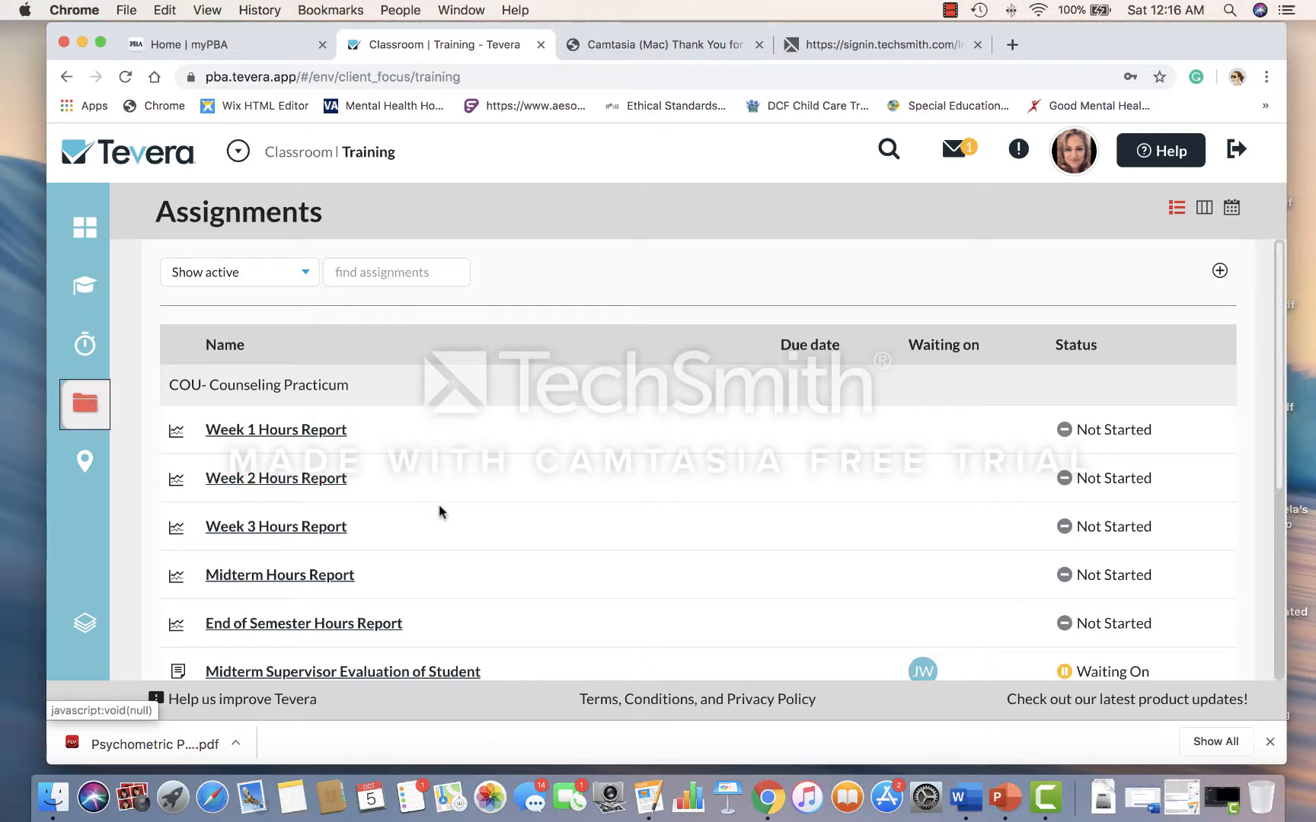
scroll(440, 512, down, 5)
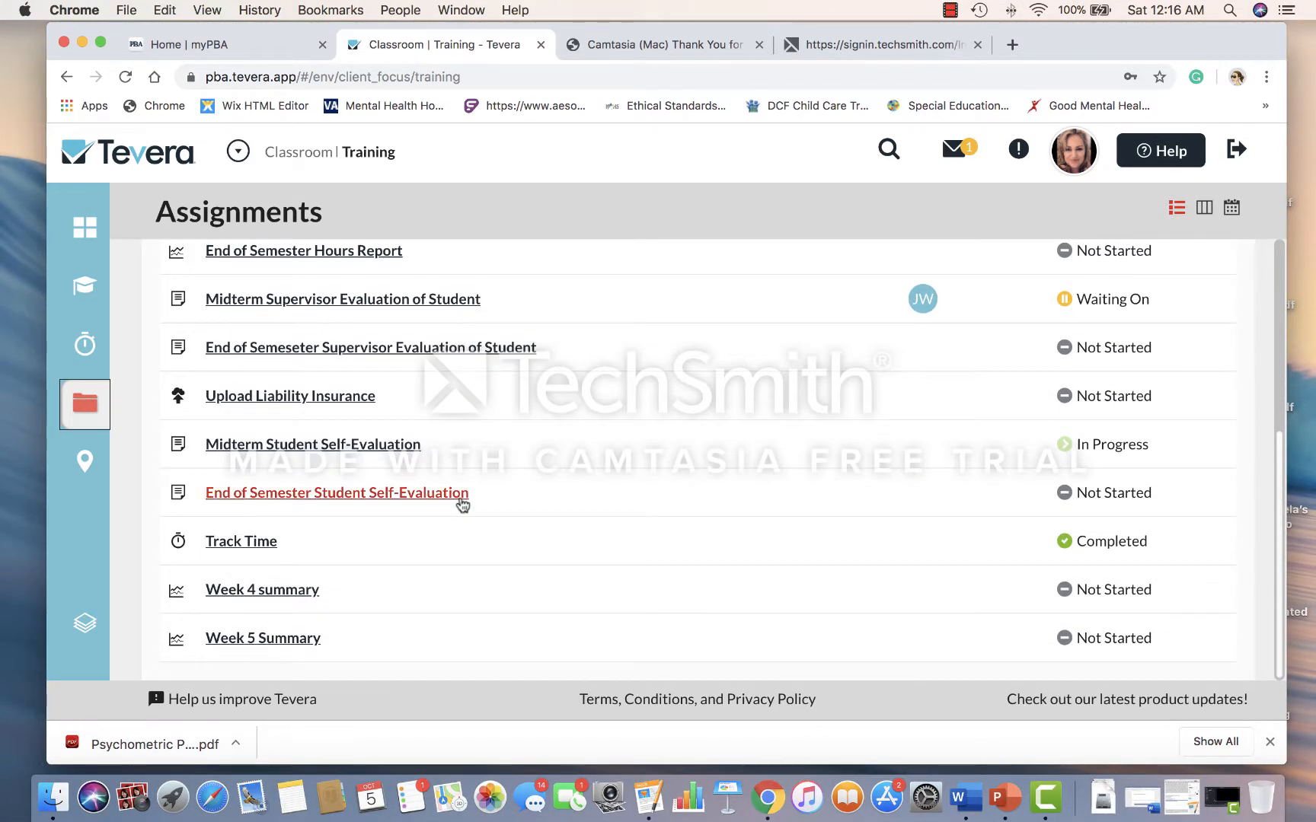
scroll(462, 504, up, 5)
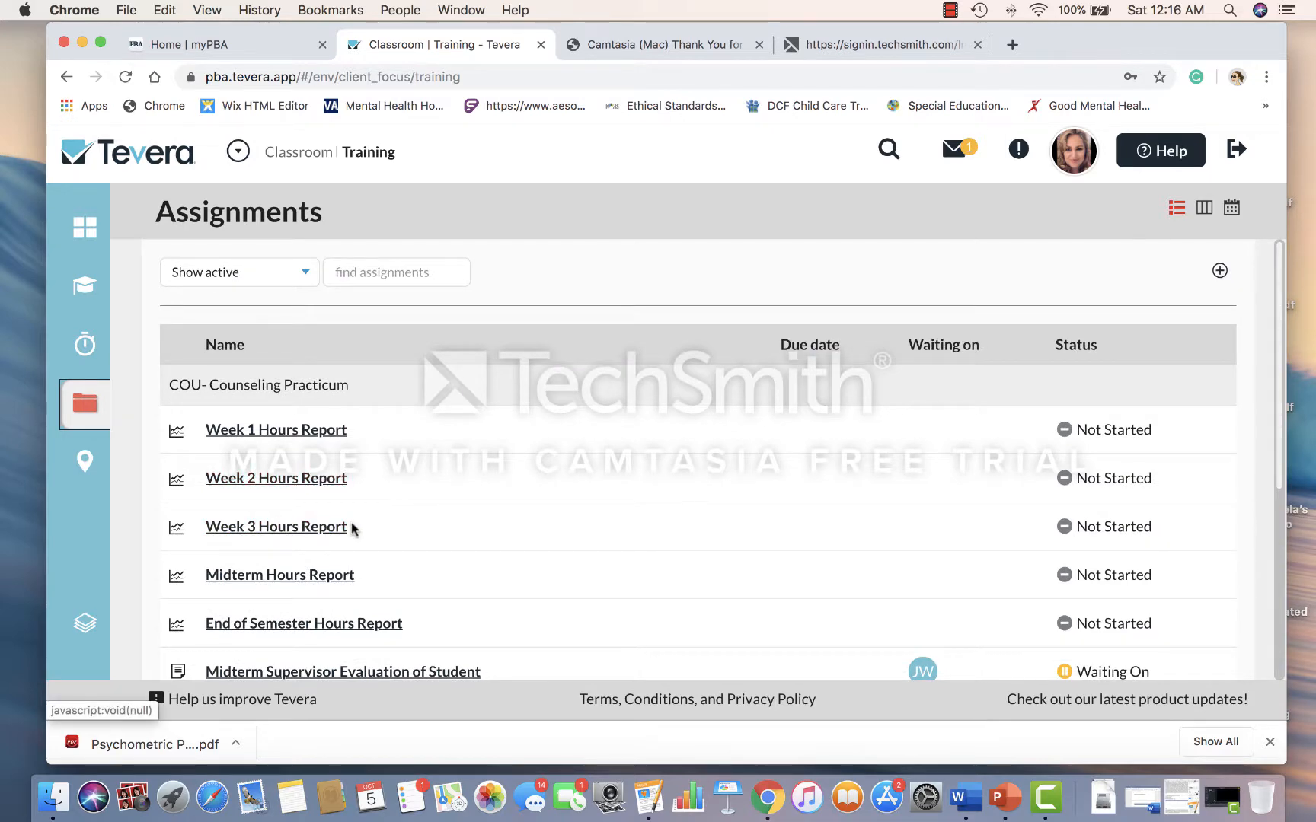
scroll(352, 528, down, 3)
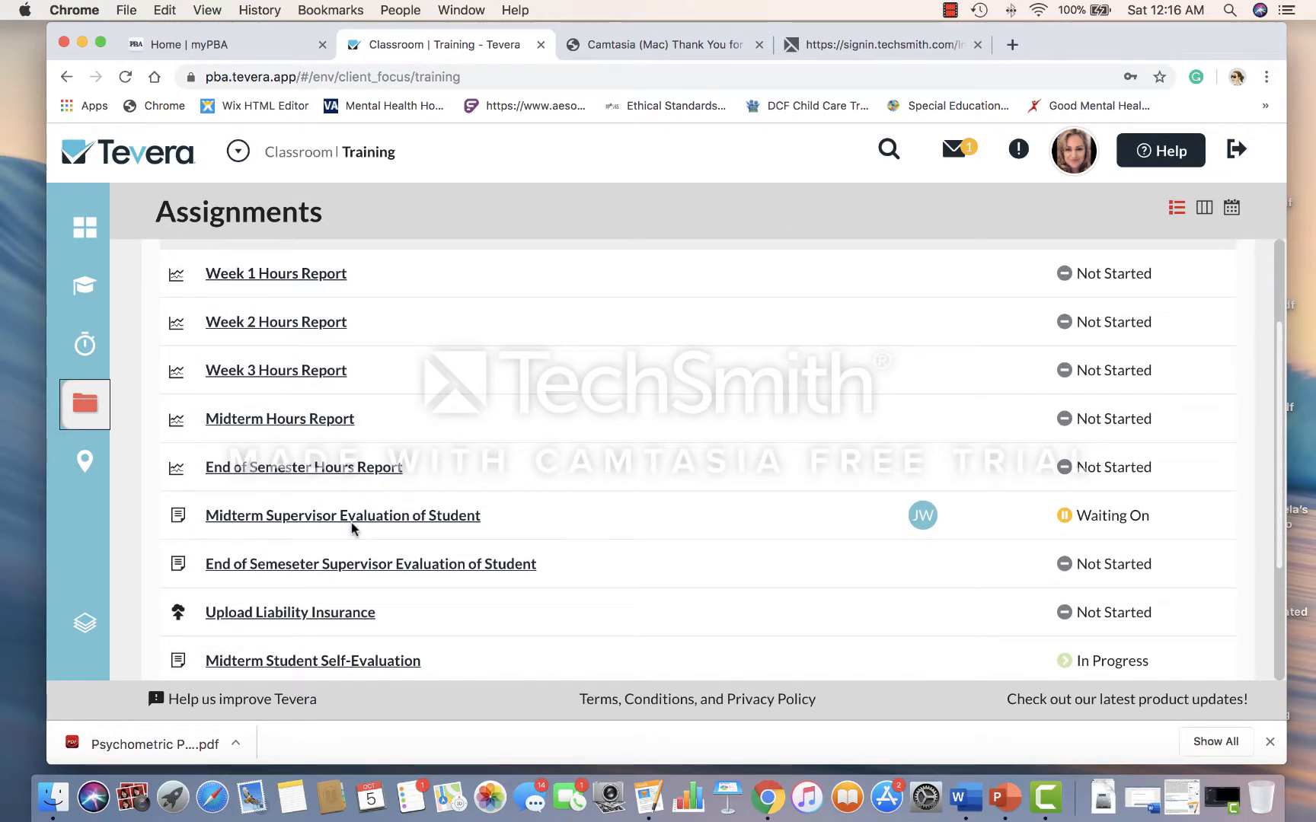
scroll(350, 522, down, 4)
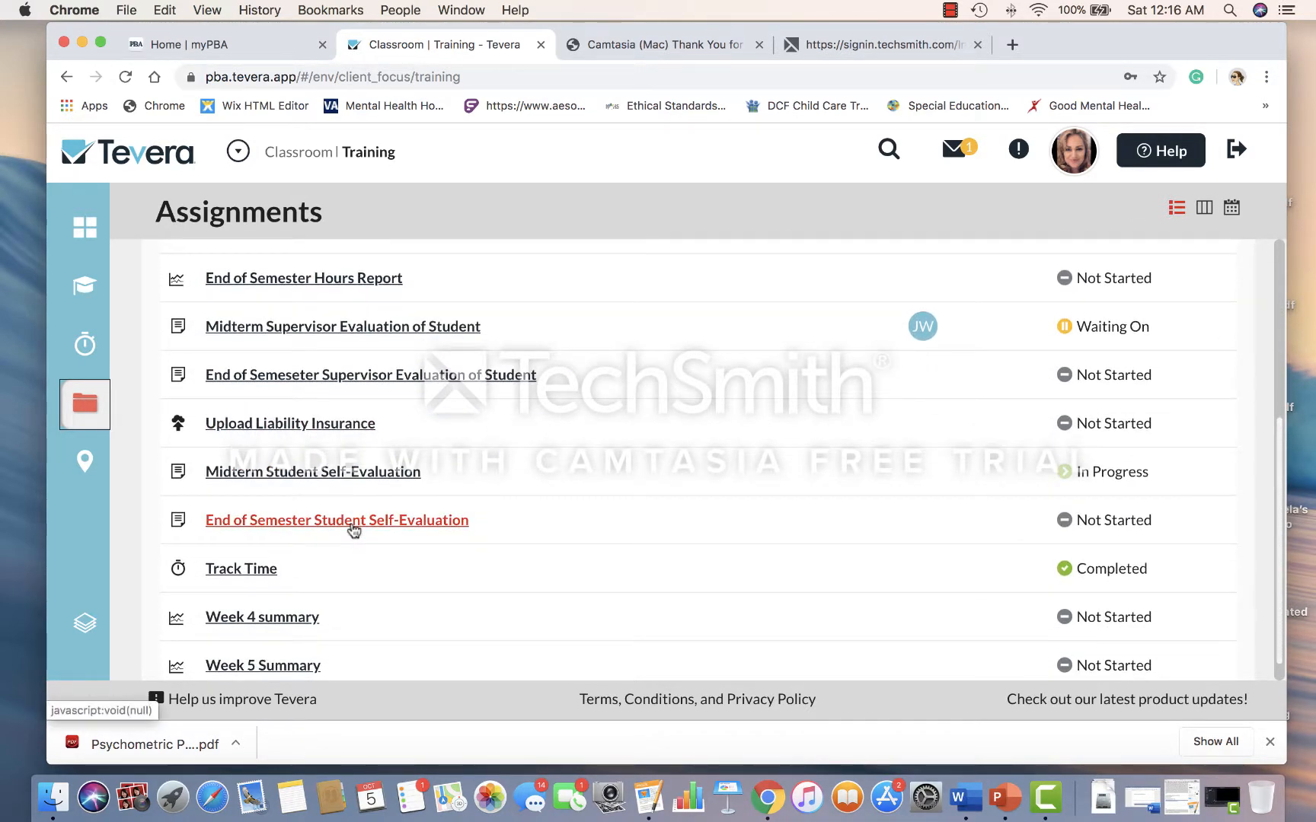
scroll(353, 531, down, 1)
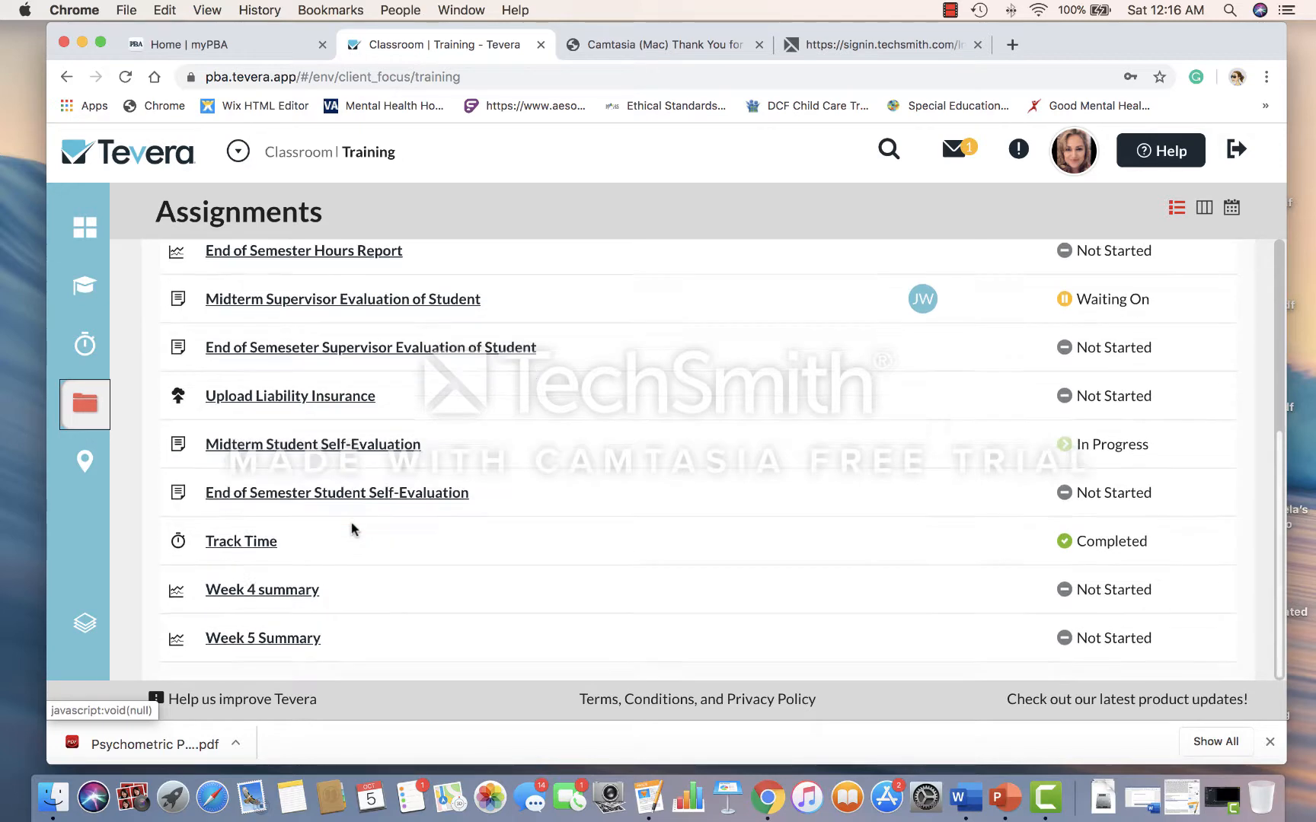
Step: Expand the Track Time assignment and review its breakdown of direct and indirect practicum hours
click(238, 549)
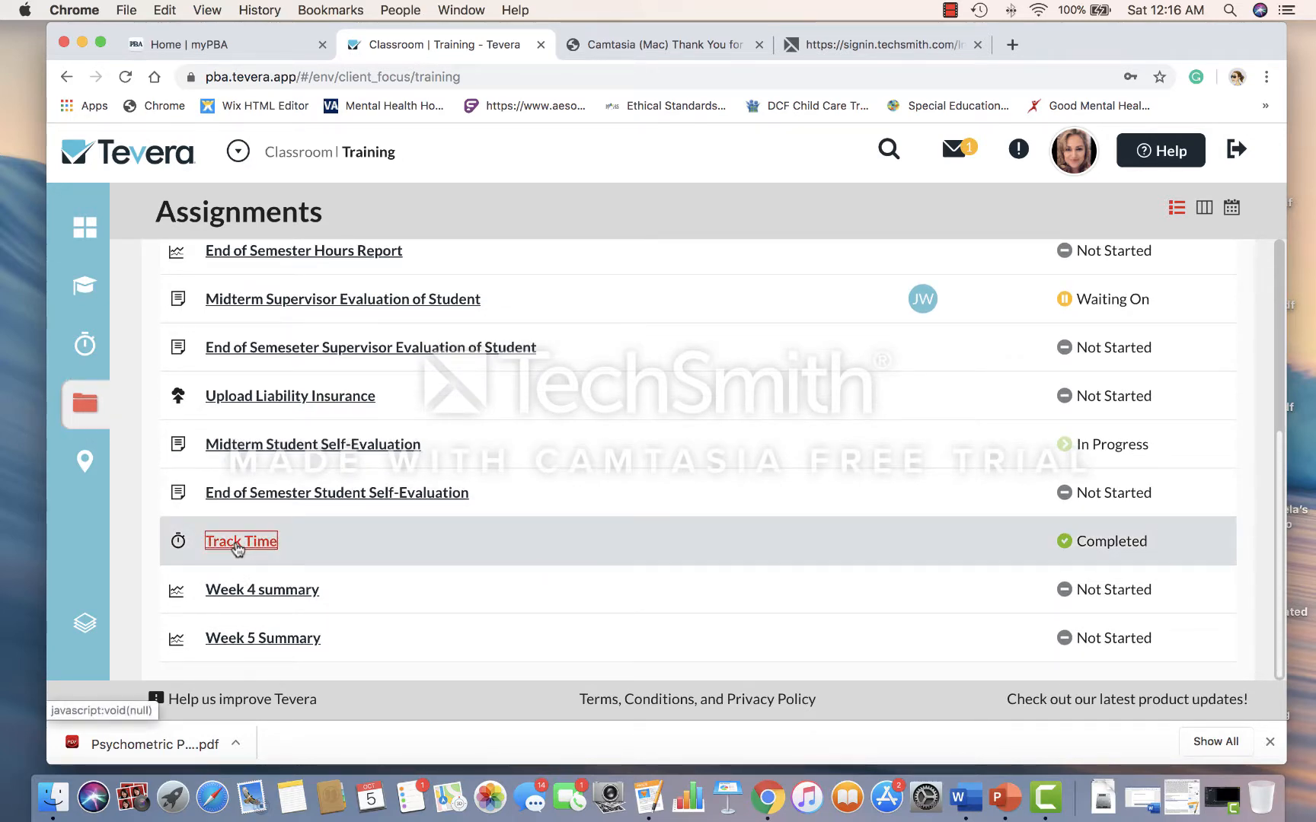
scroll(431, 538, down, 4)
scroll(430, 538, down, 9)
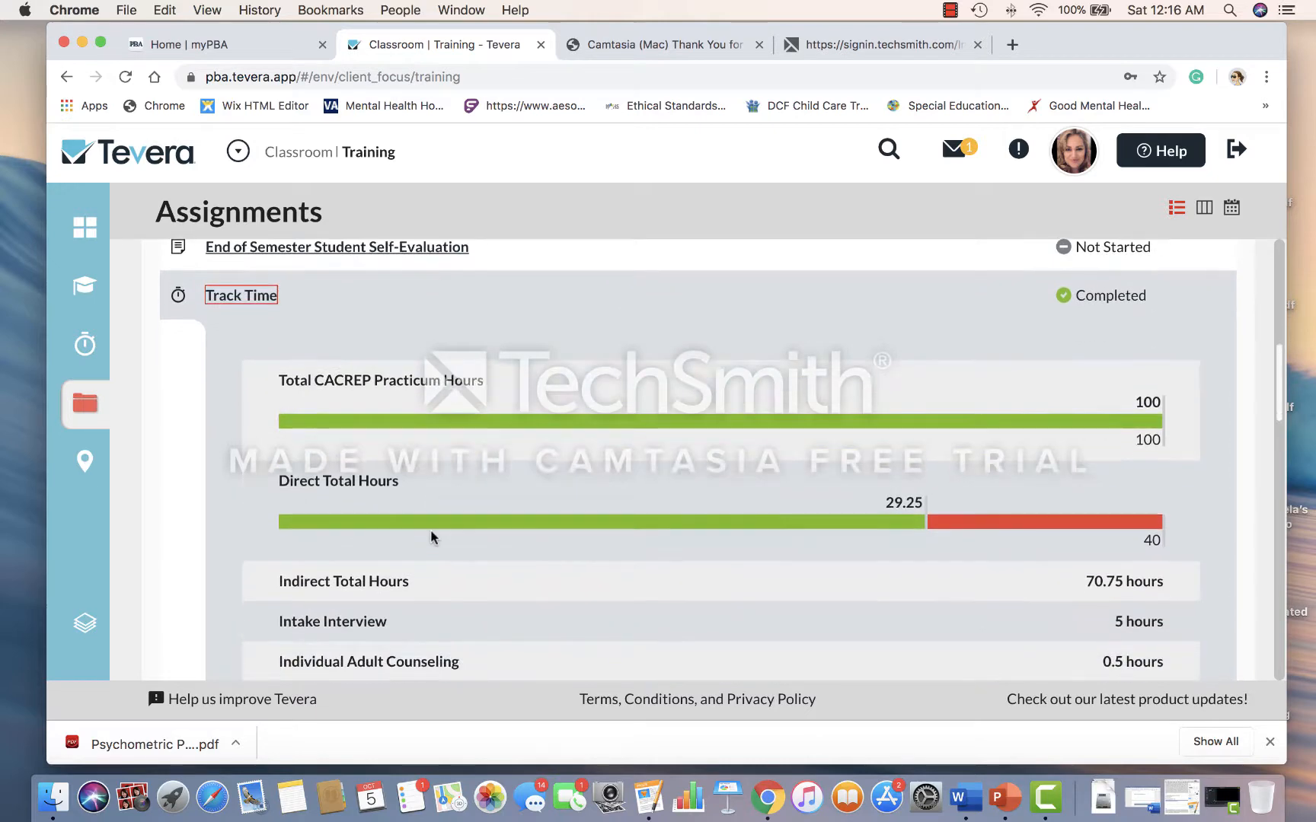
scroll(431, 537, down, 12)
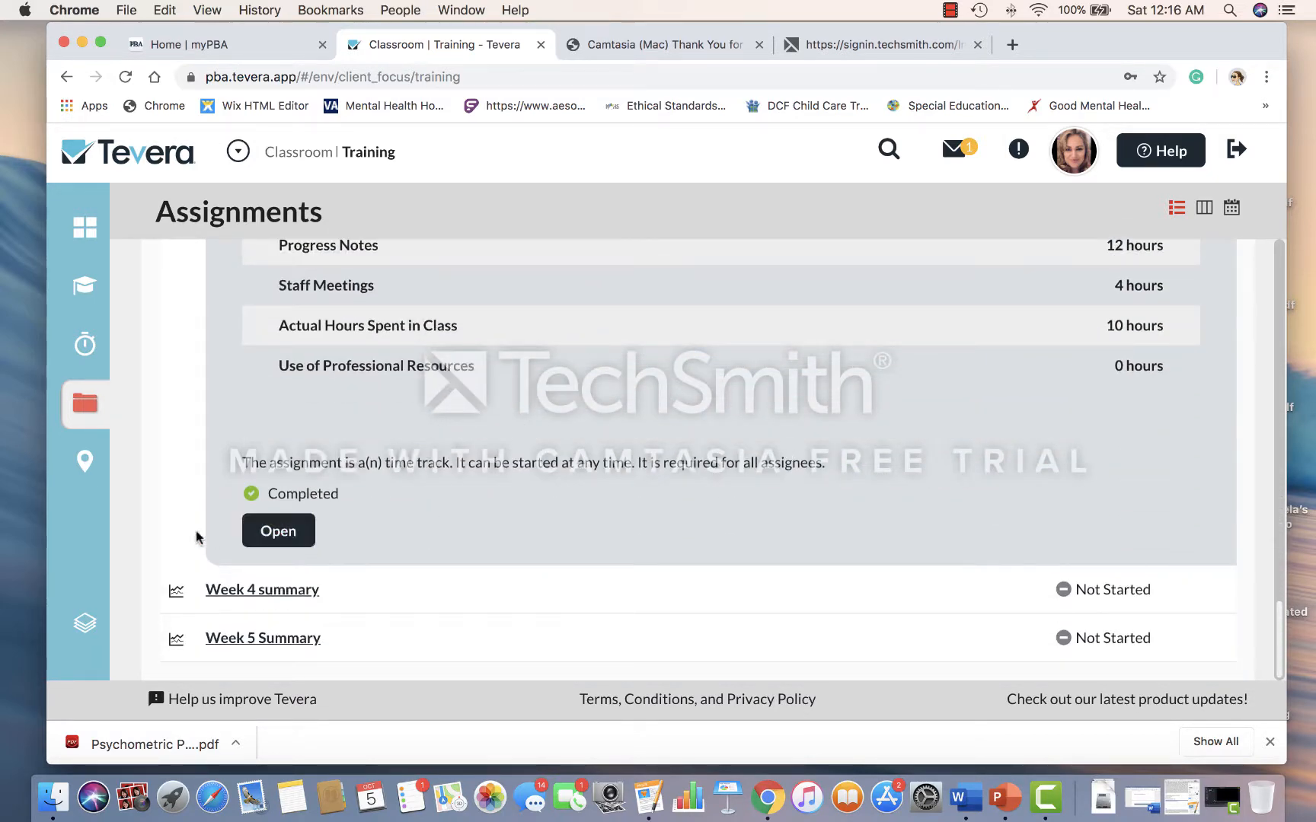
Step: Open the Track Time assignment's timesheet and examine the weekly CACREP Practicum activity grid
click(279, 531)
scroll(500, 533, down, 10)
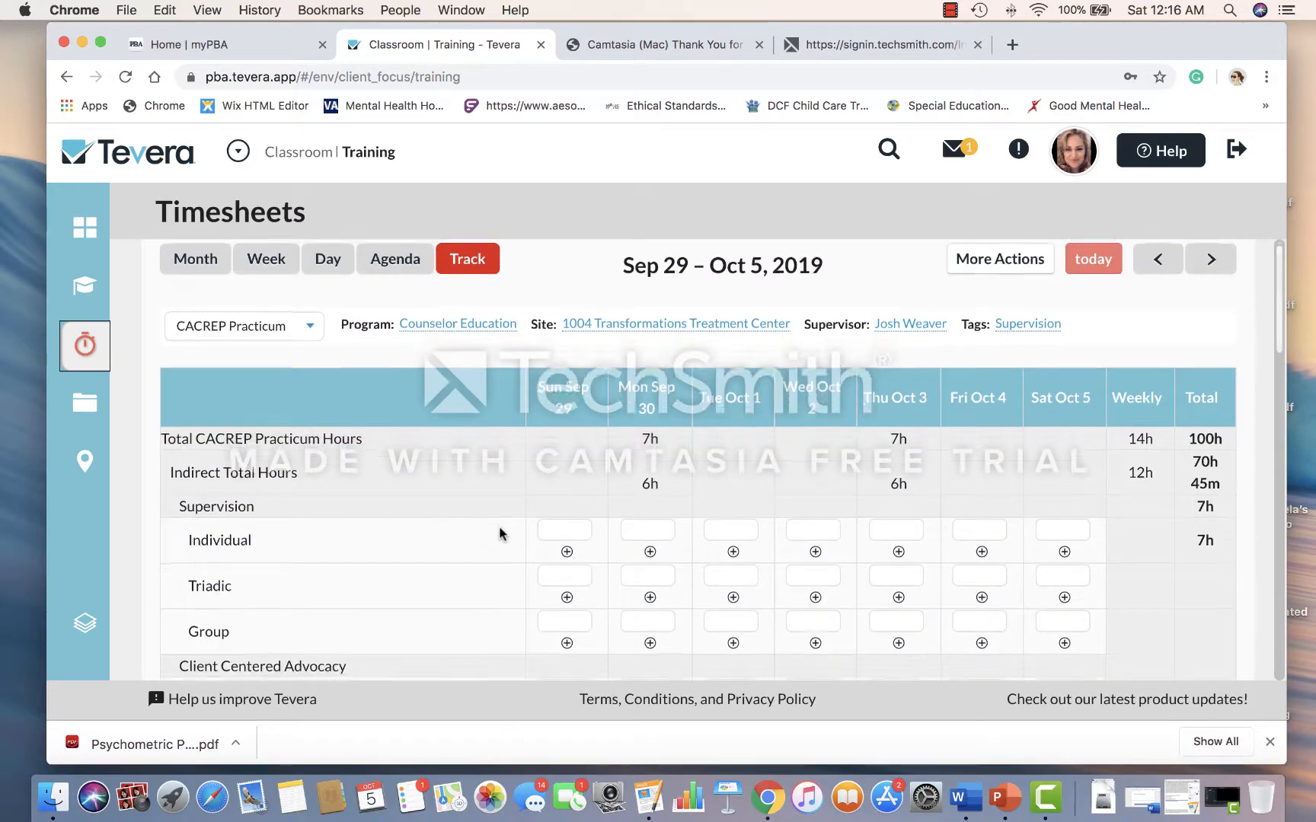
scroll(500, 533, down, 5)
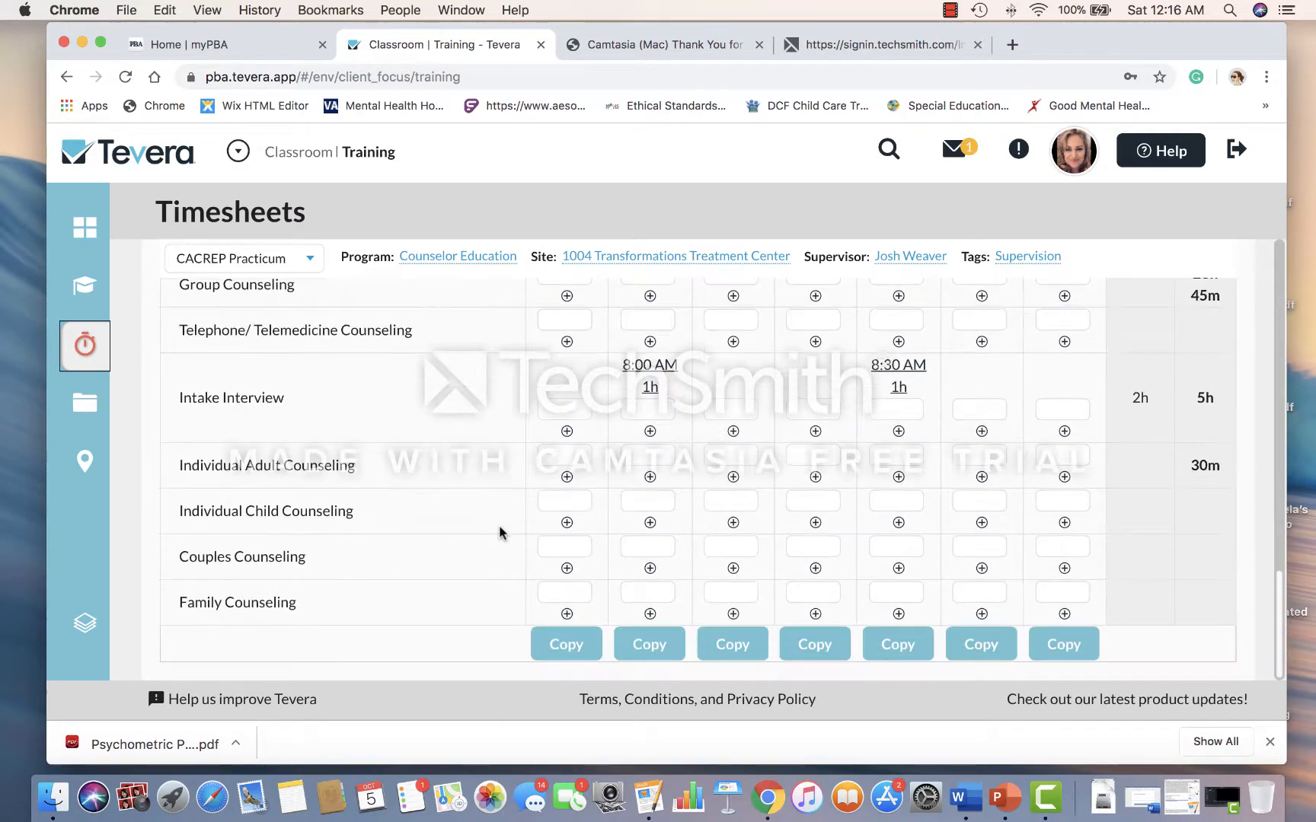
scroll(500, 533, up, 20)
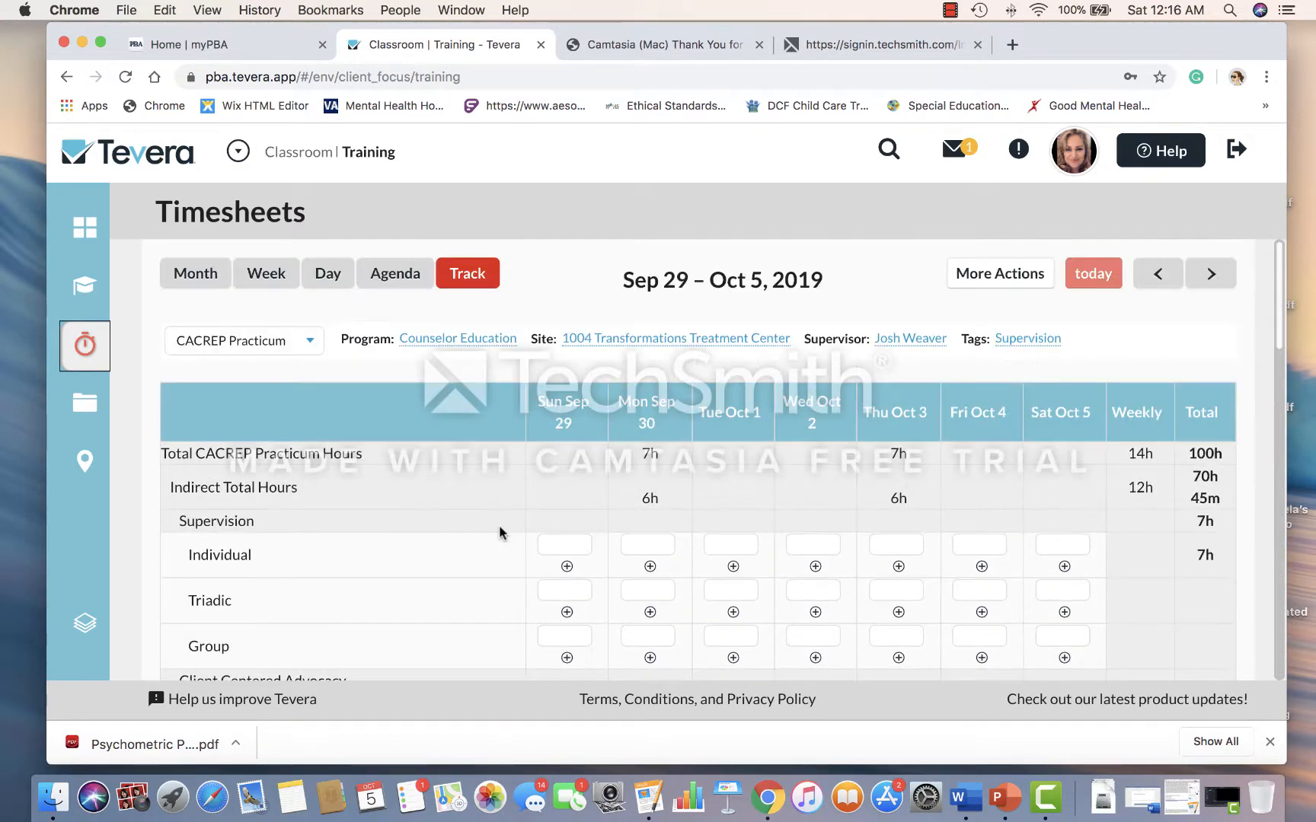
scroll(468, 394, down, 1)
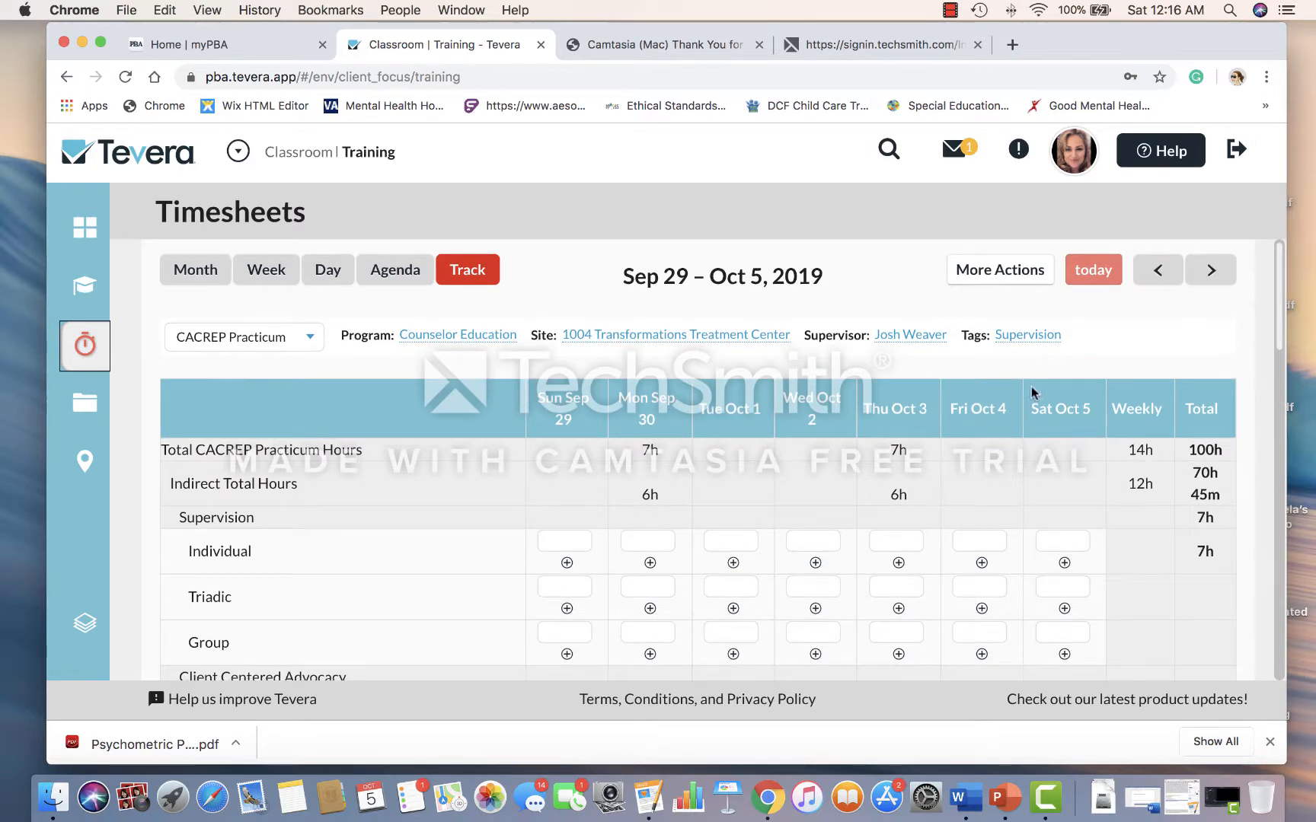
Step: Open the parameters of the 502 - Multi-Week General Hours Progress report from the timesheet
click(988, 270)
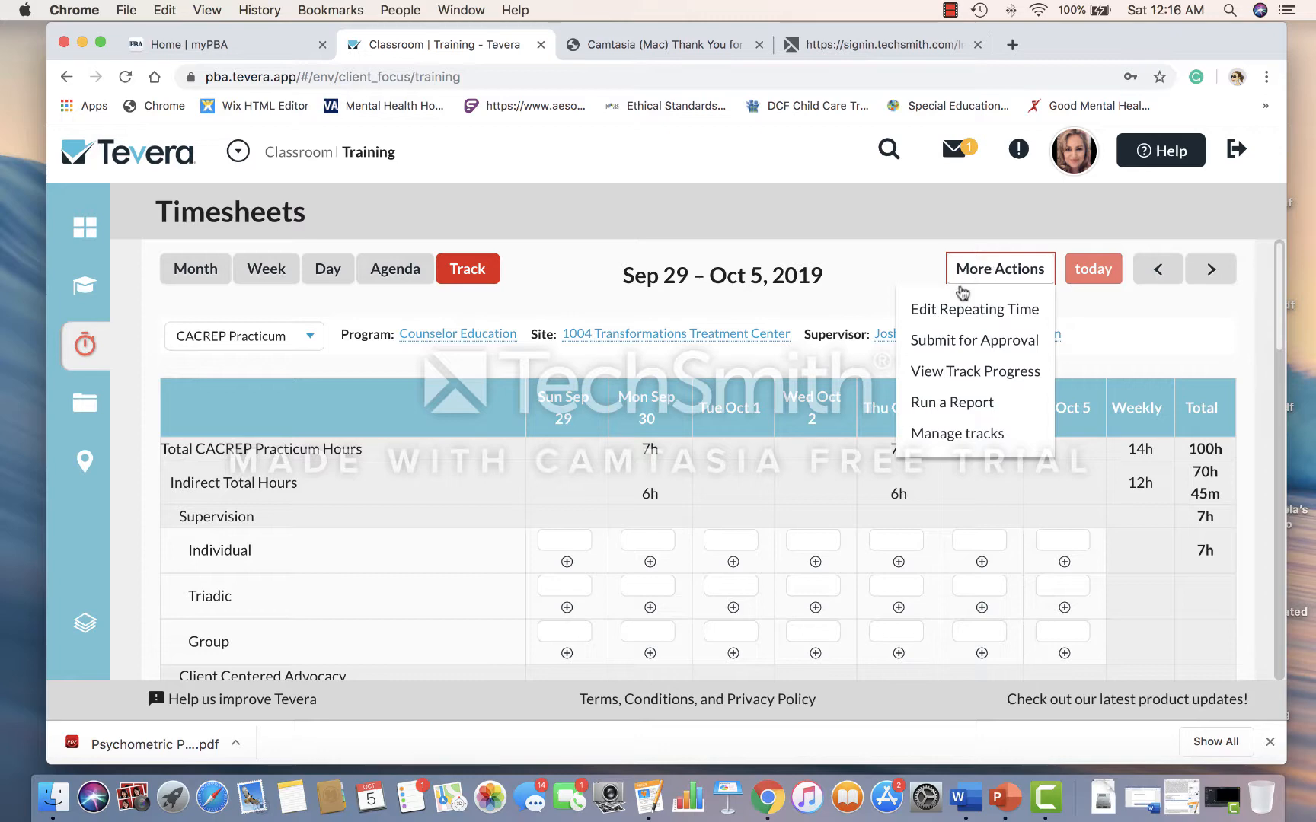
click(924, 409)
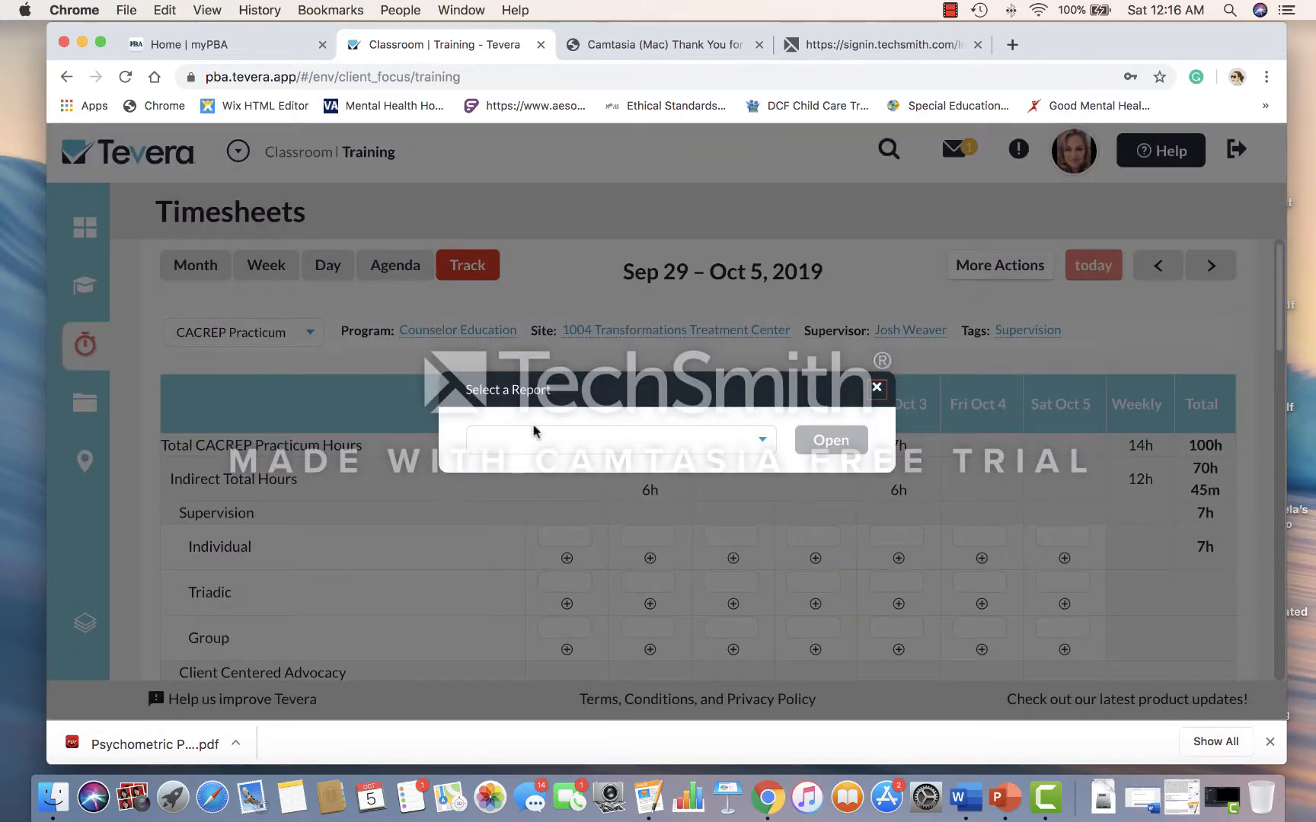
click(762, 441)
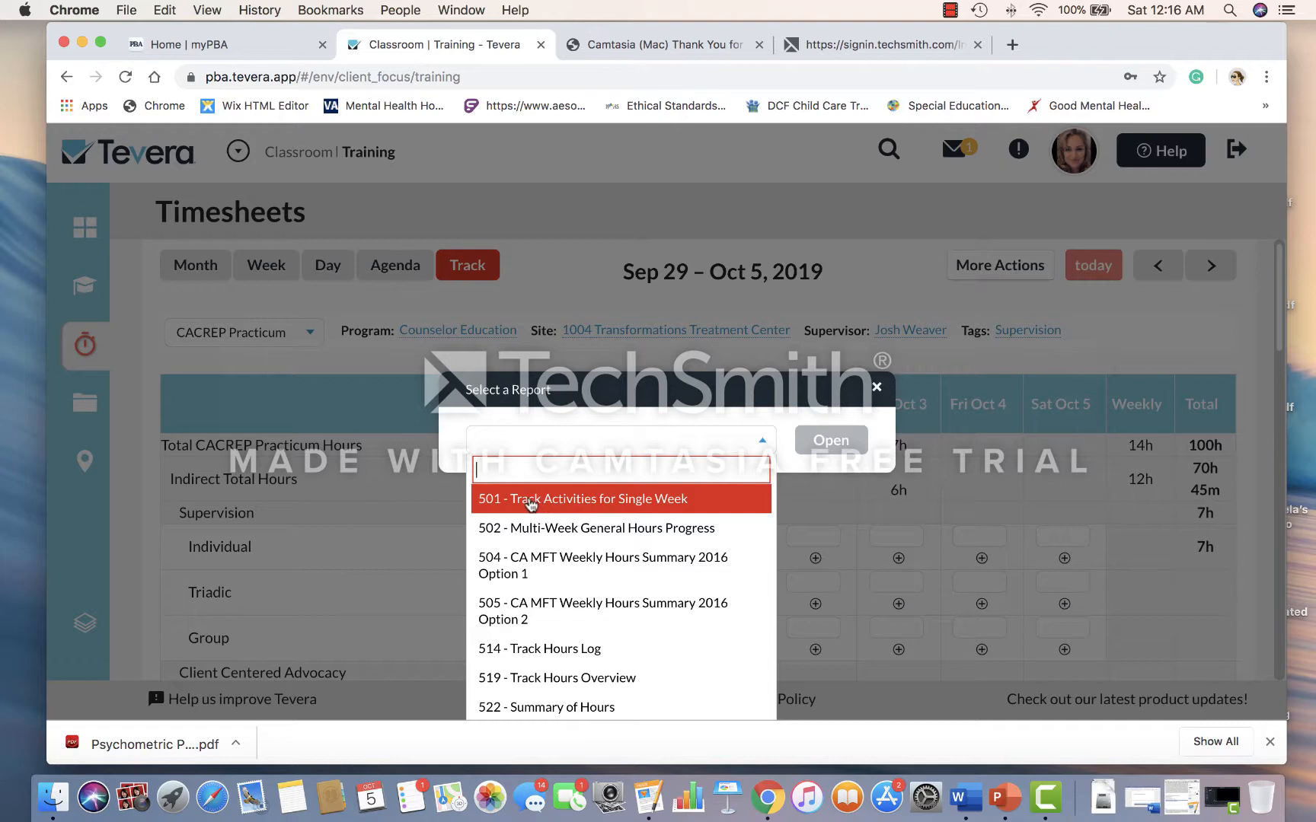
click(532, 532)
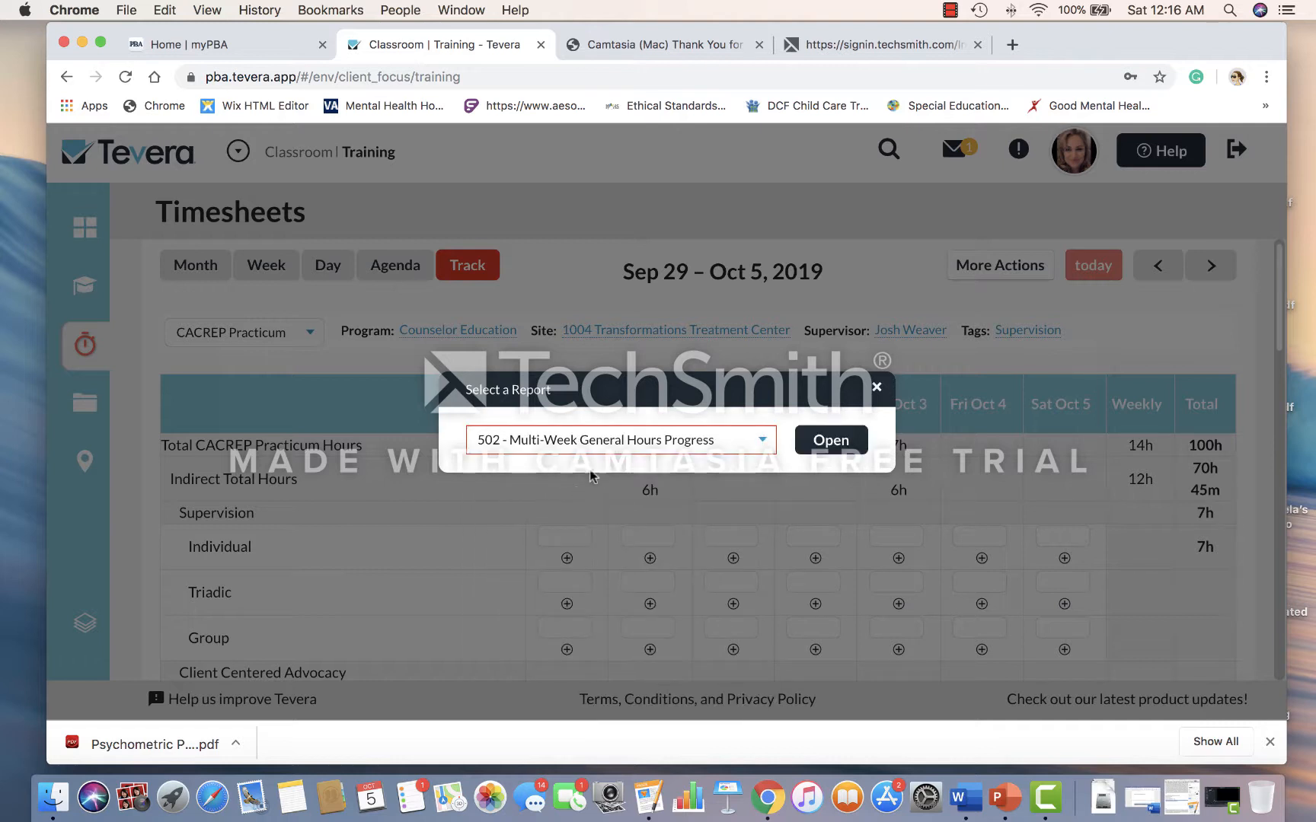
click(838, 442)
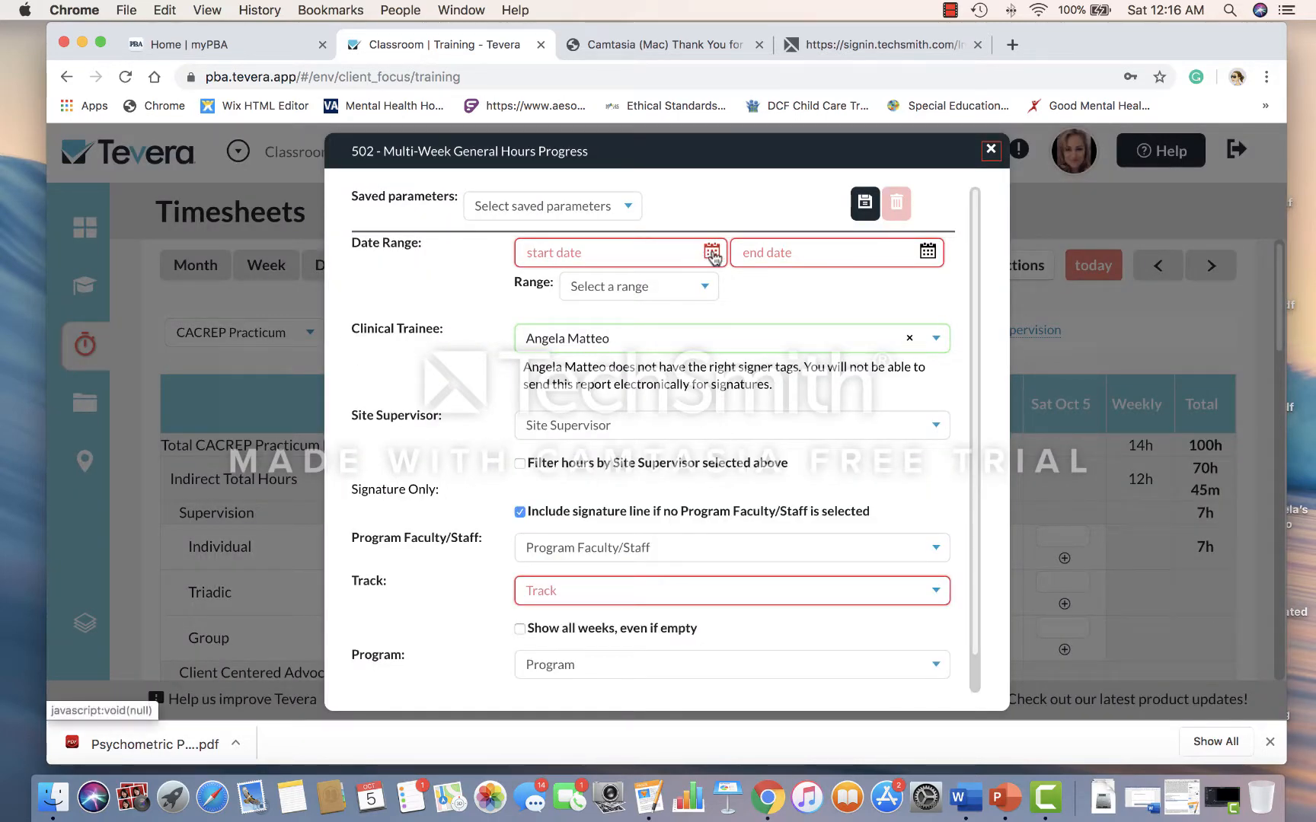
Step: Set the start date of the report's date range to 08/18/2019
click(711, 253)
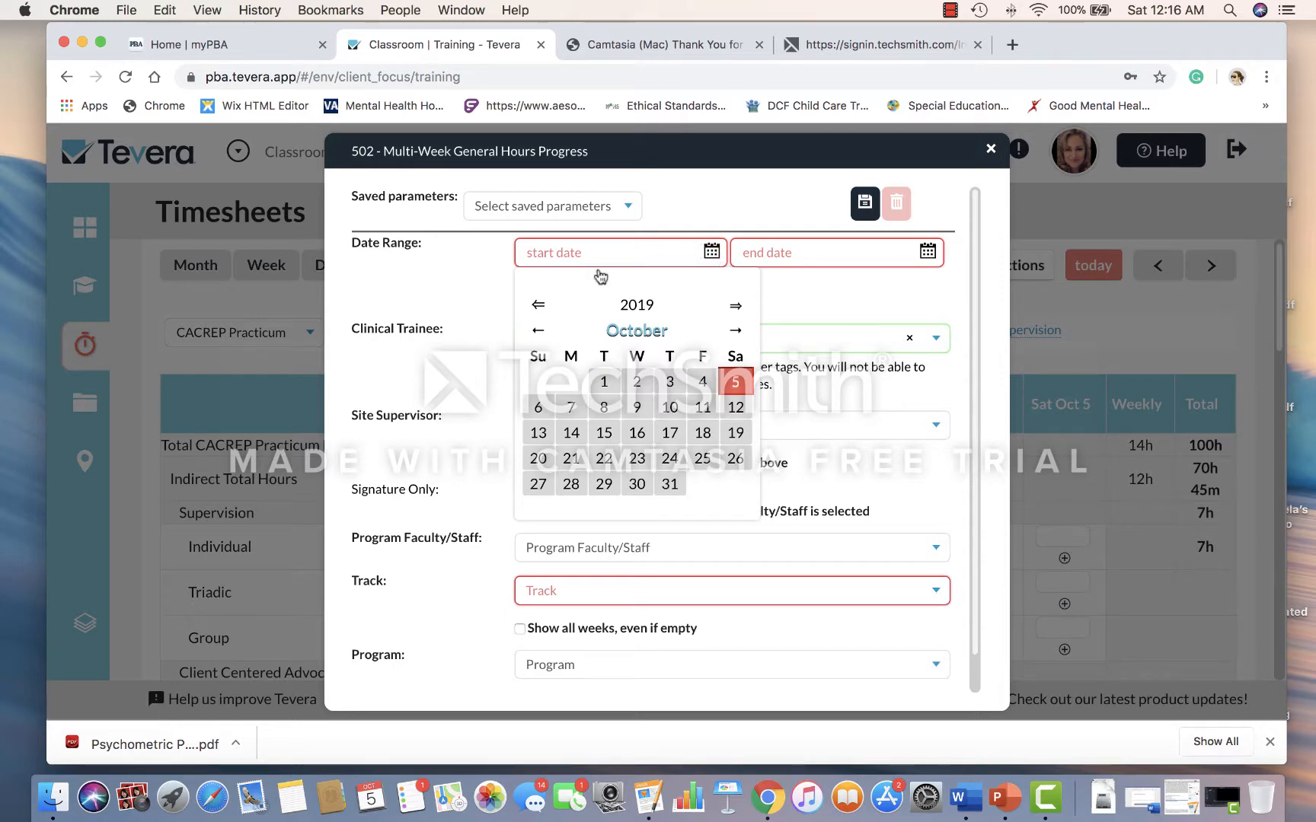
click(538, 307)
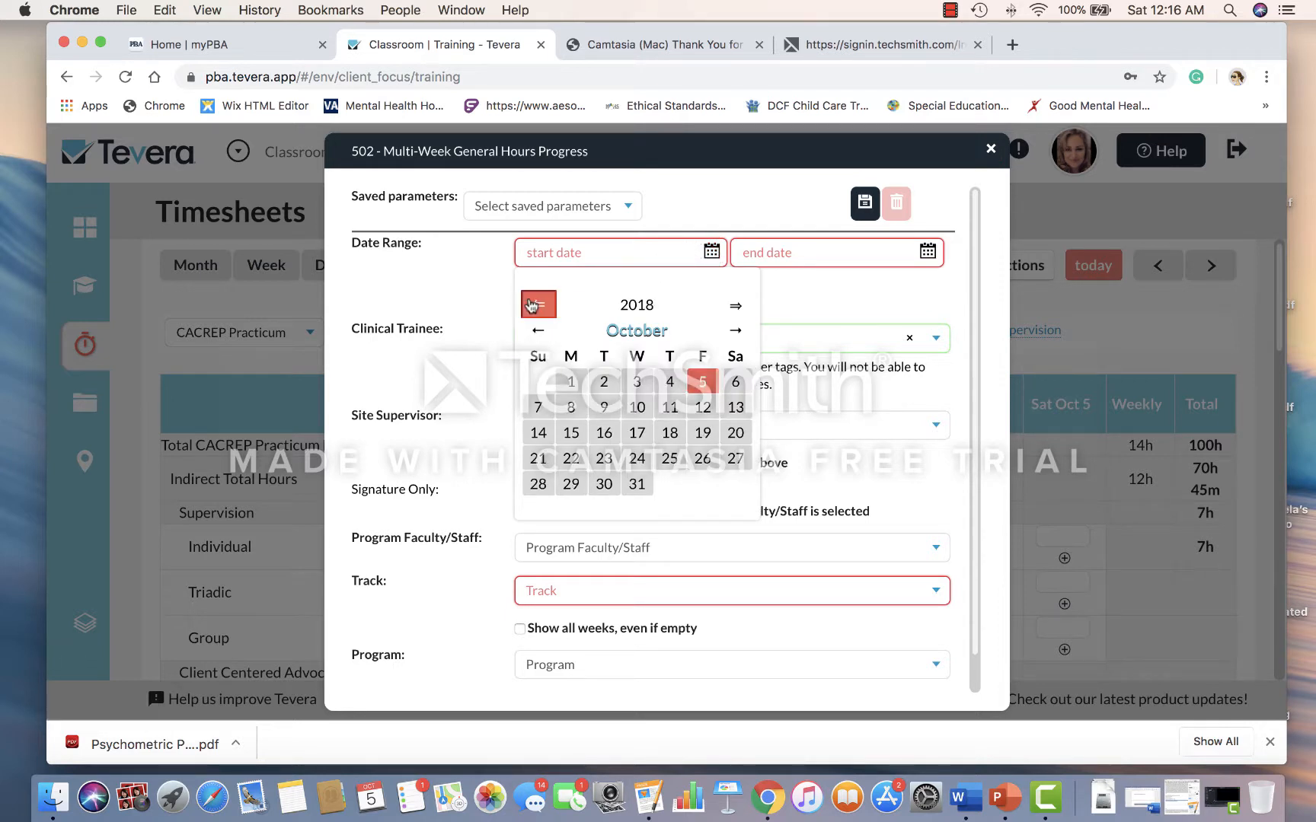
click(533, 305)
click(533, 306)
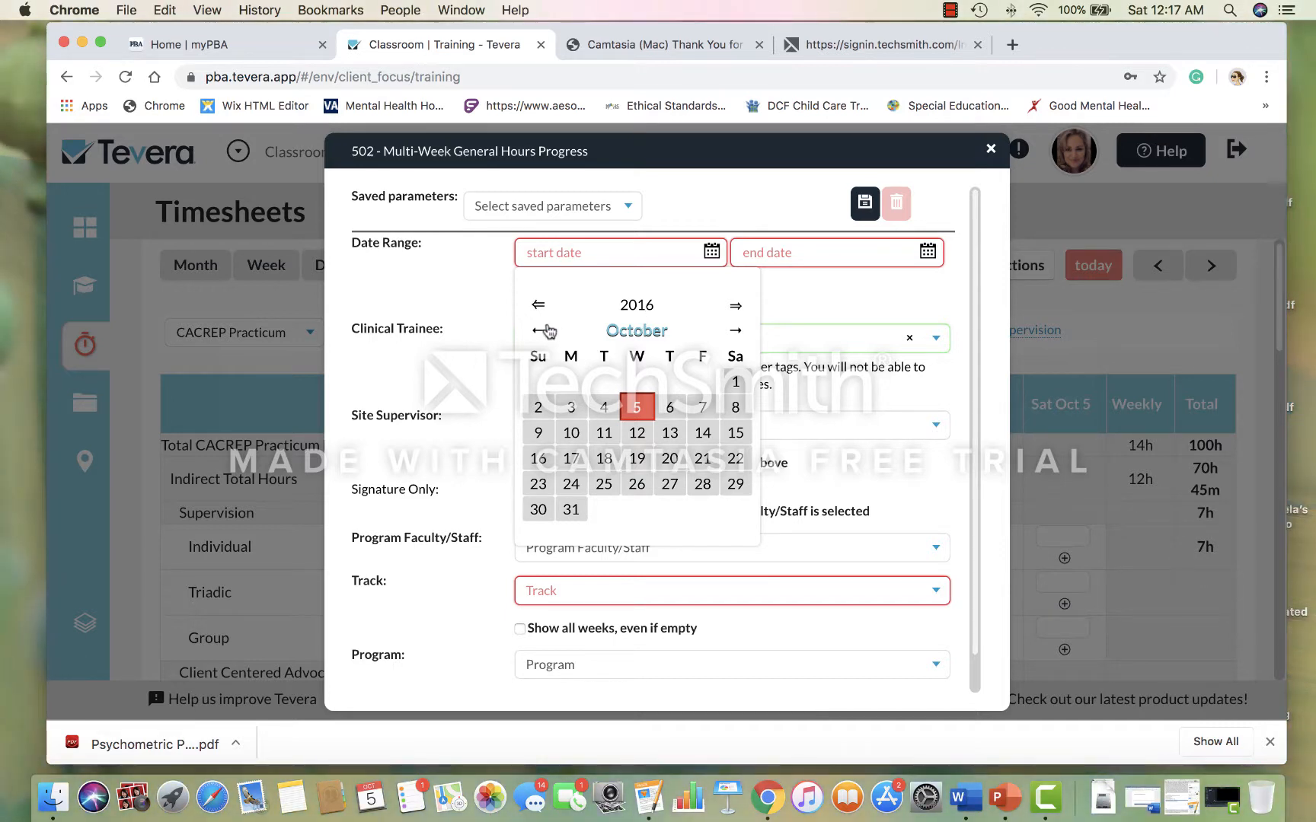
click(734, 330)
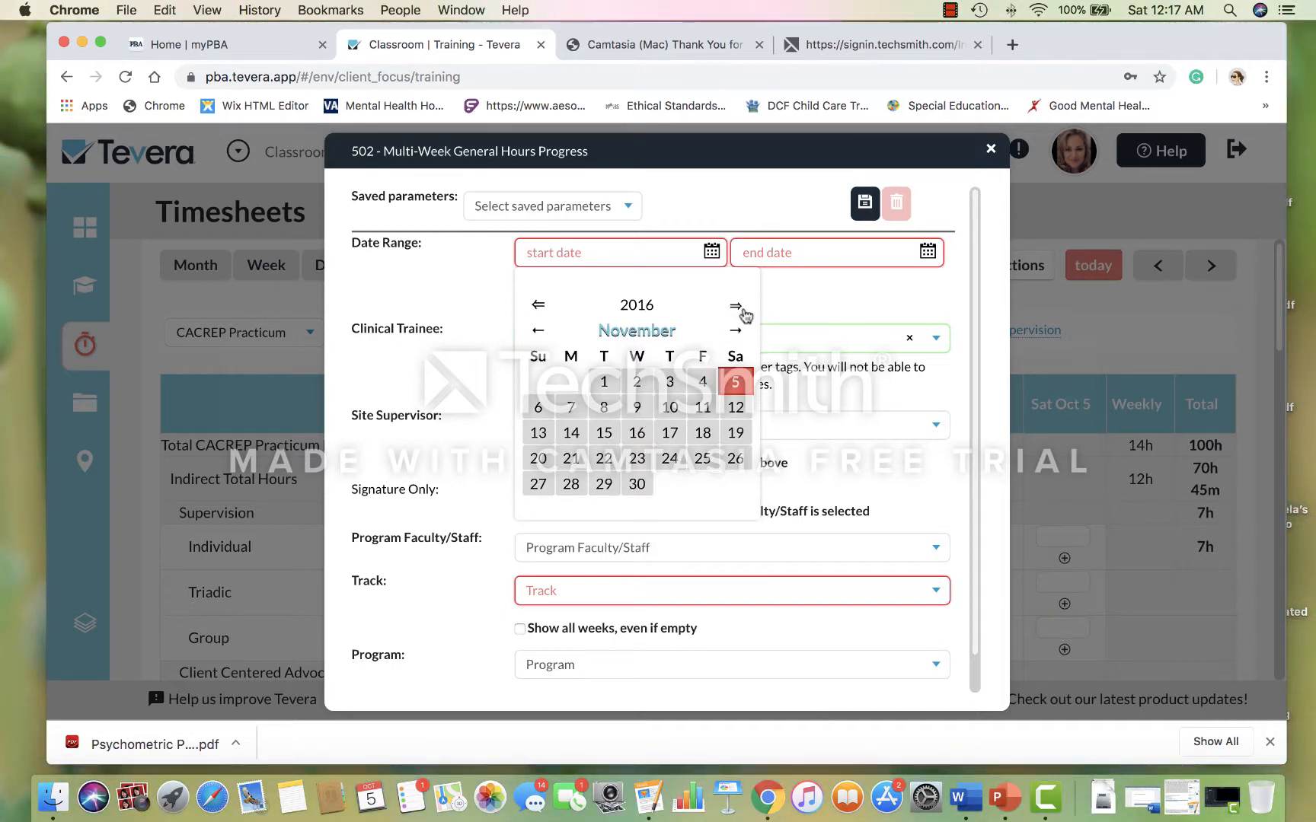
click(735, 306)
click(737, 307)
click(737, 308)
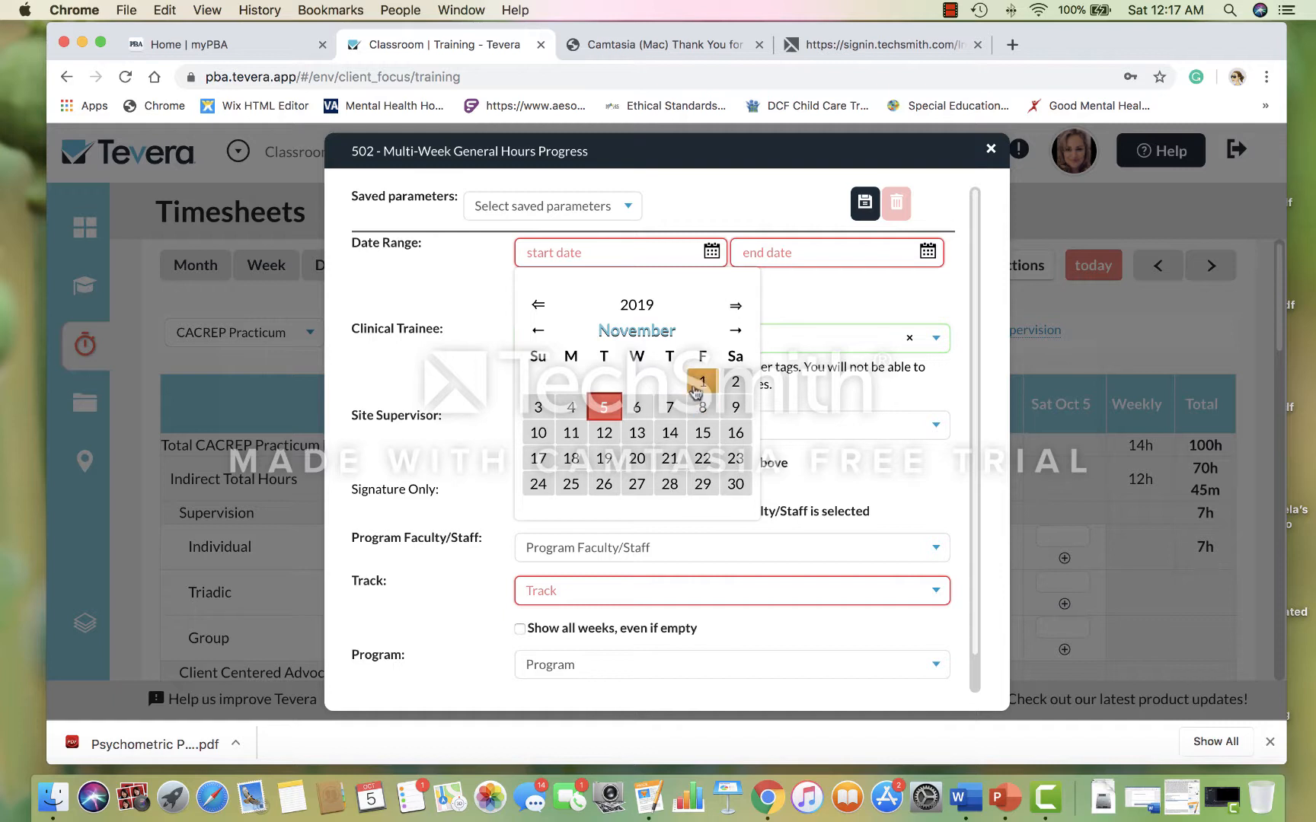
click(539, 333)
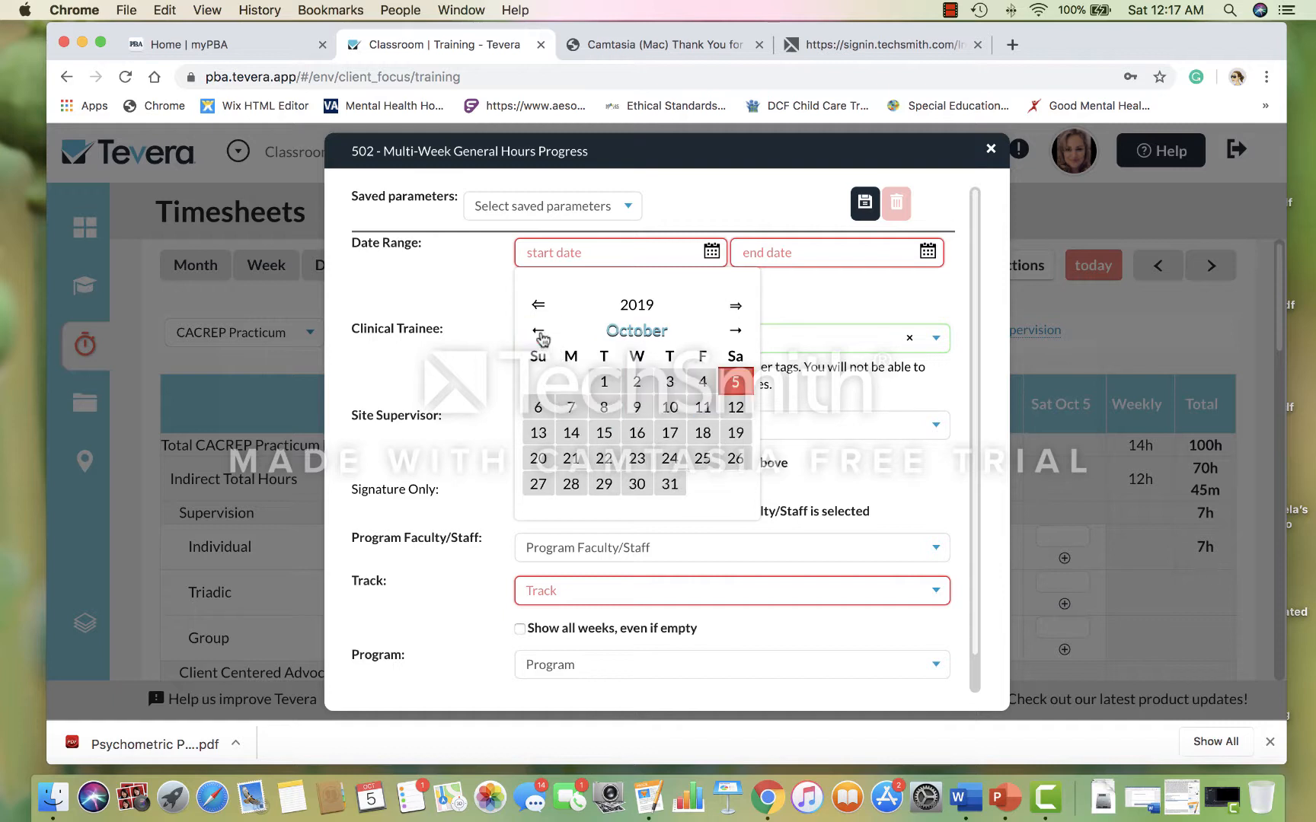
click(540, 333)
click(540, 333)
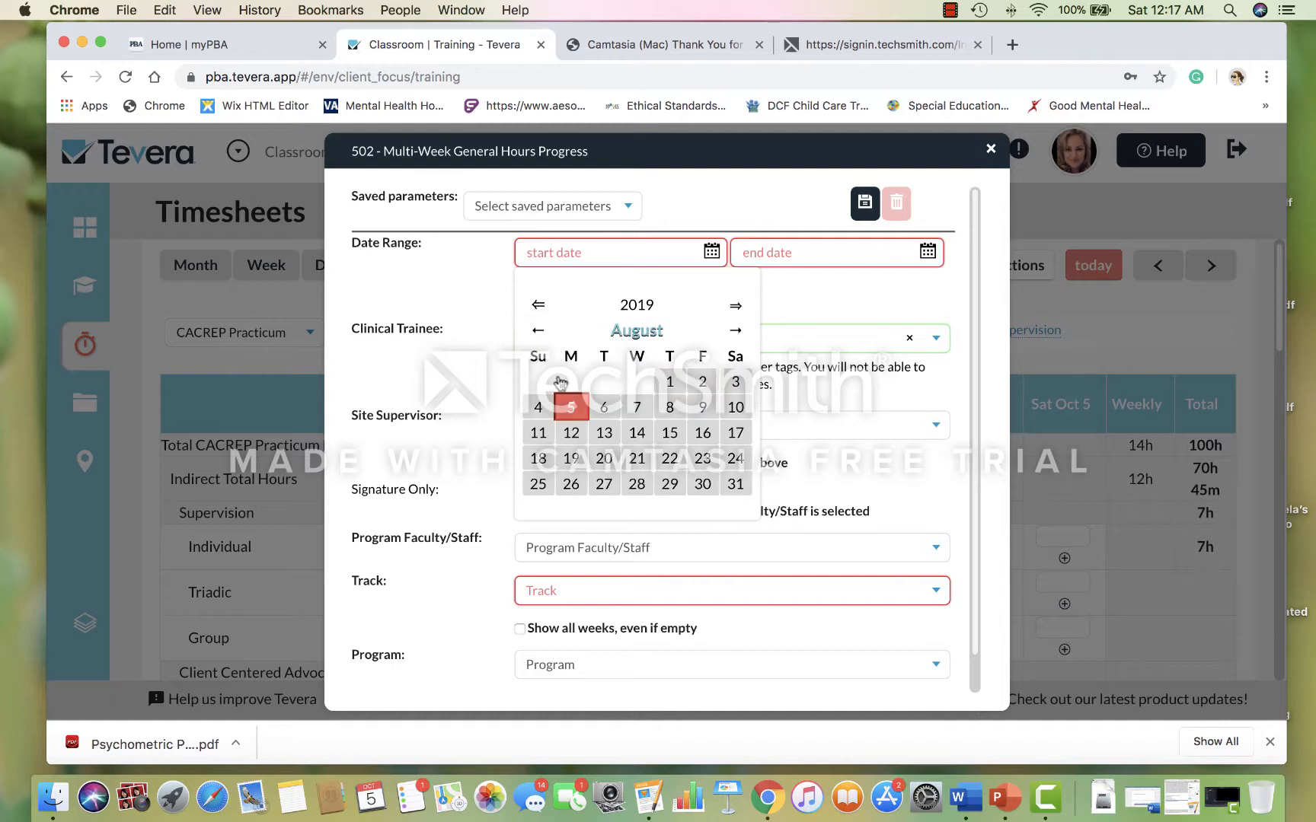
click(560, 457)
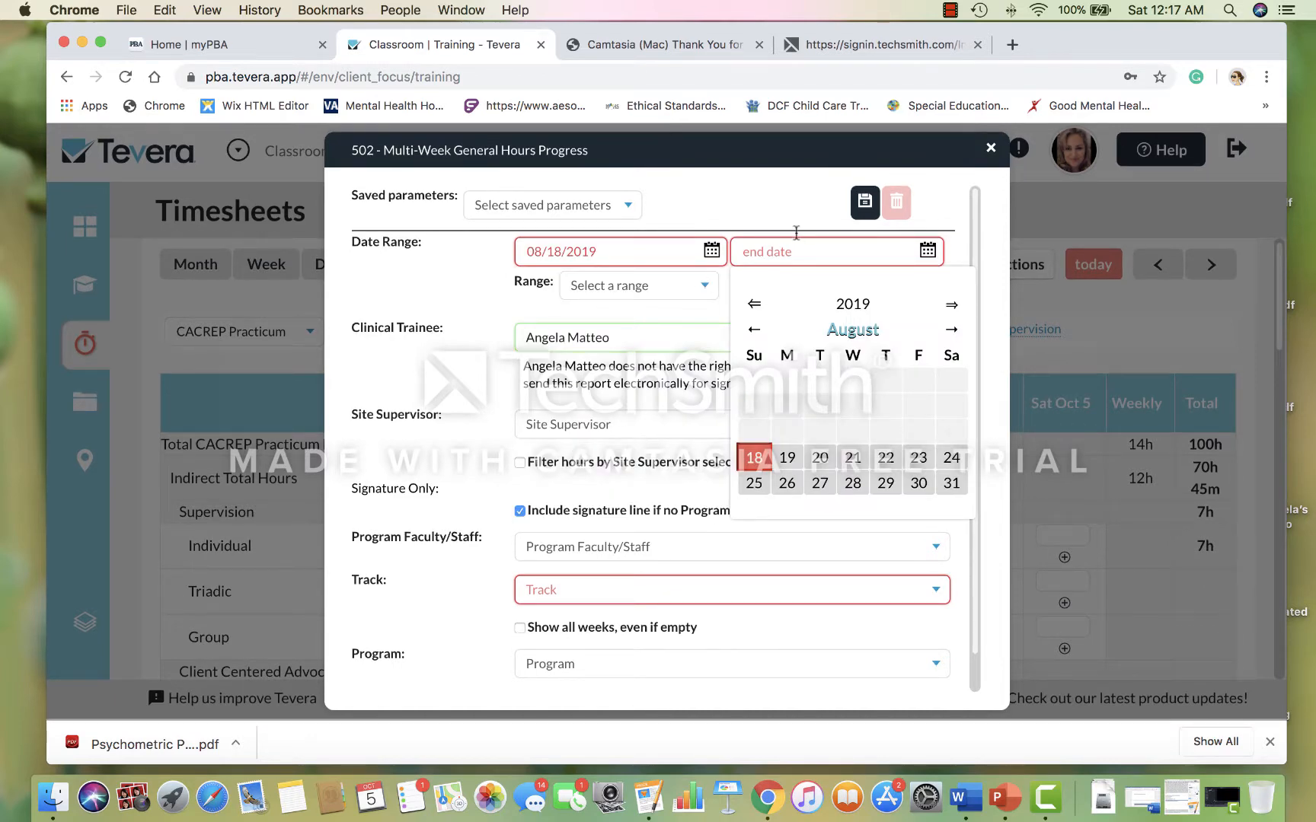
Step: Try to change the report's start date to Monday, August 19, 2019
click(711, 251)
click(571, 455)
click(711, 254)
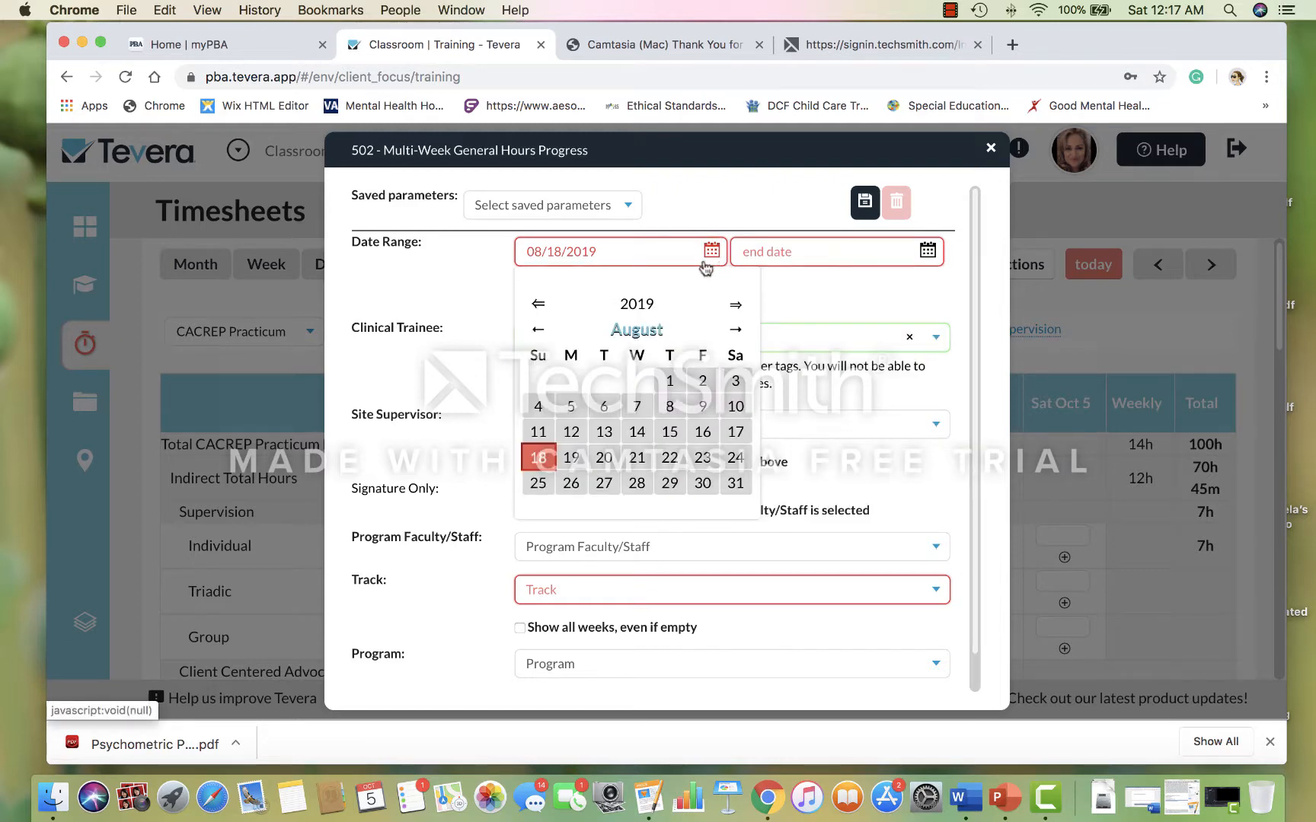
click(571, 457)
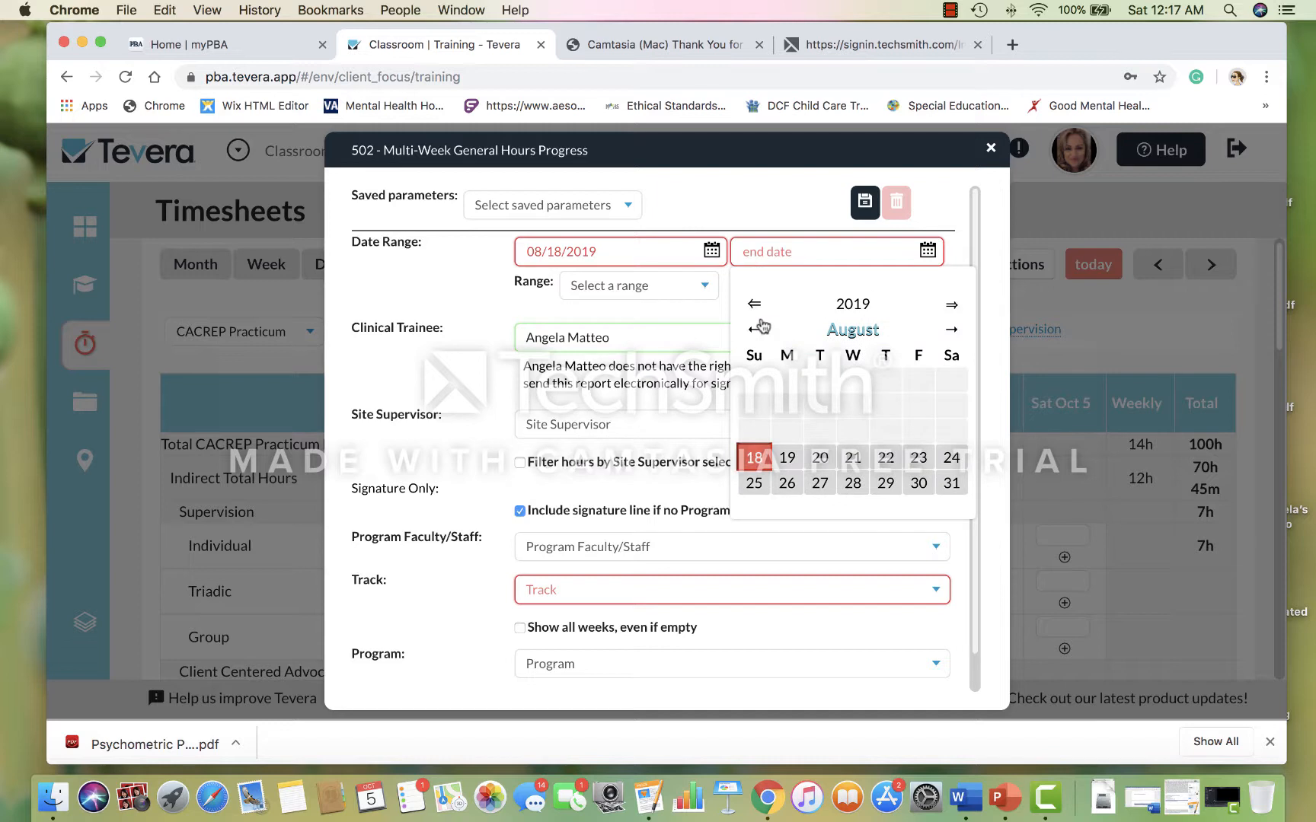
Step: Apply the preset 2019 range to the report and change its start date to 08/18/2019
click(699, 288)
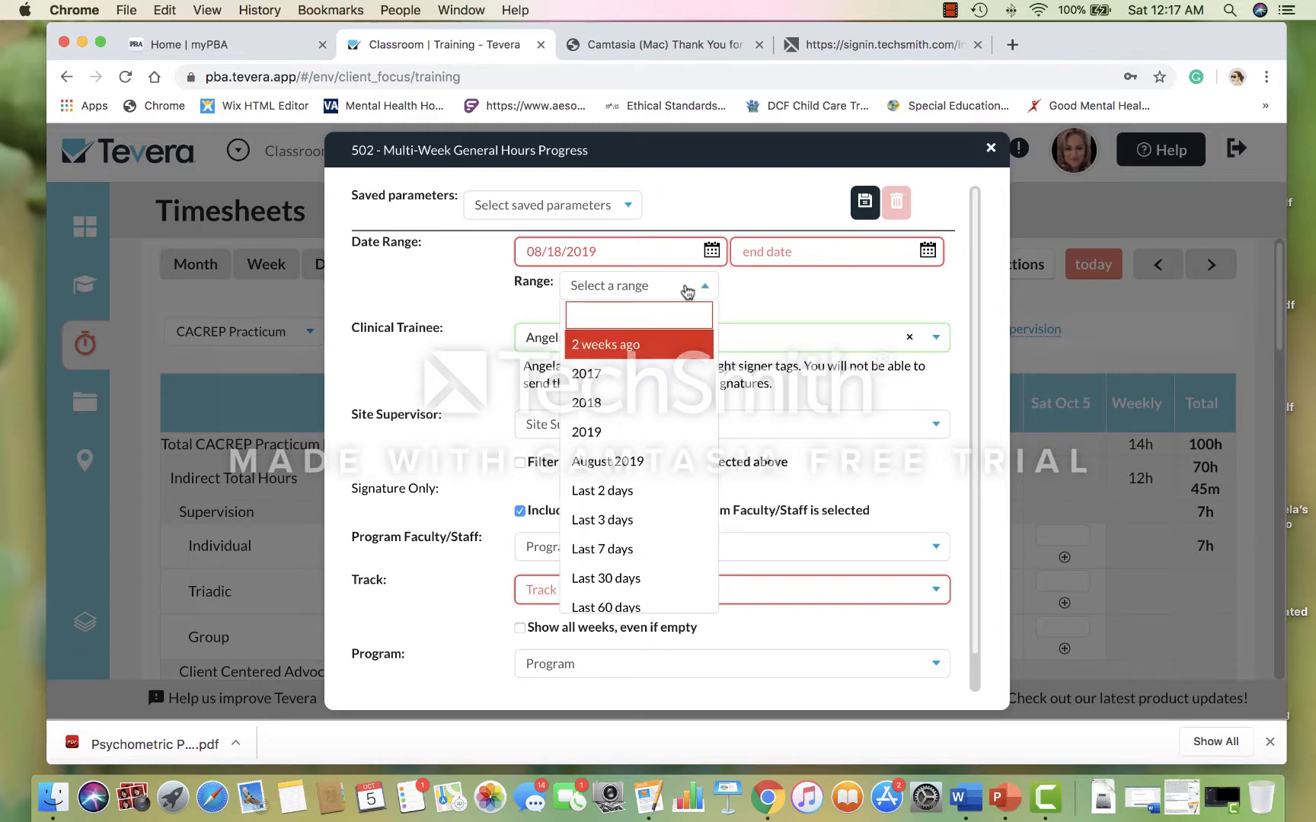
click(630, 431)
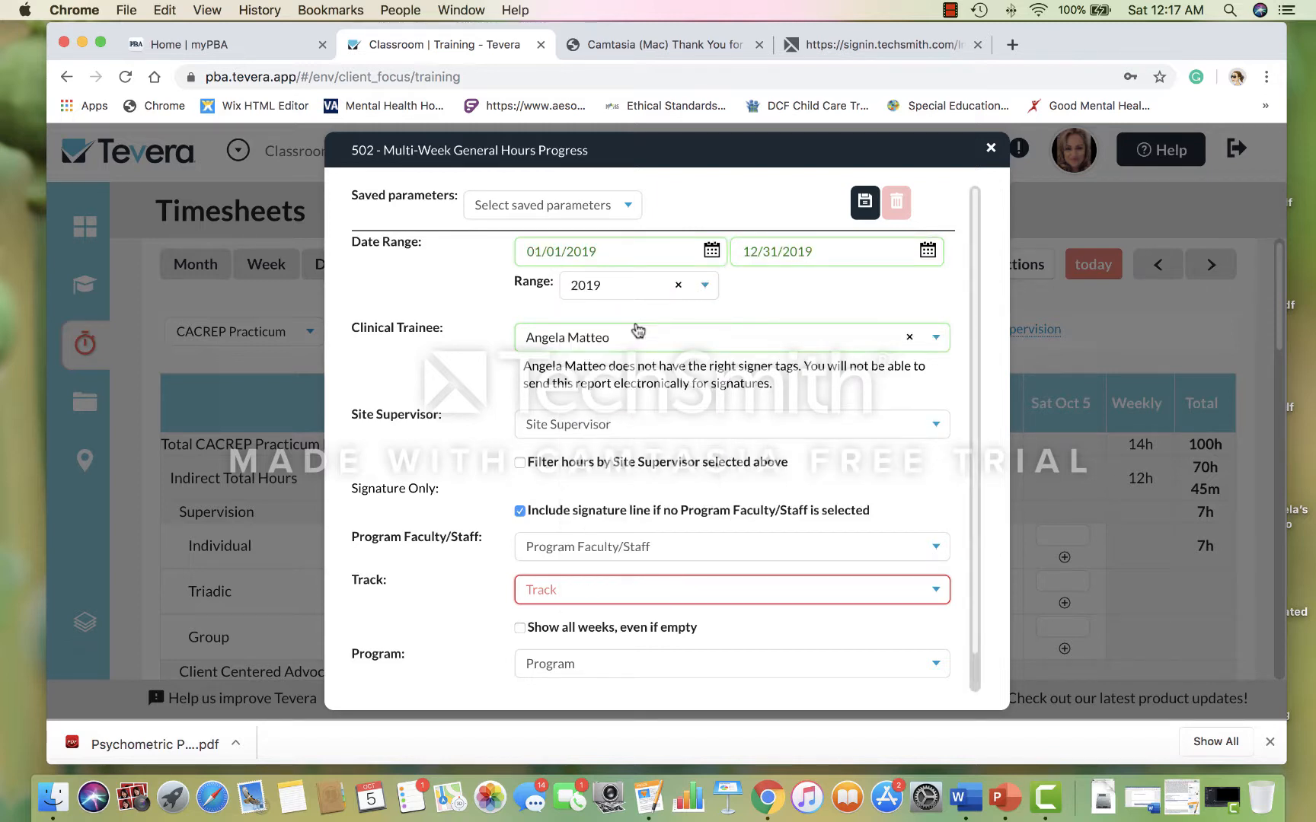
click(710, 250)
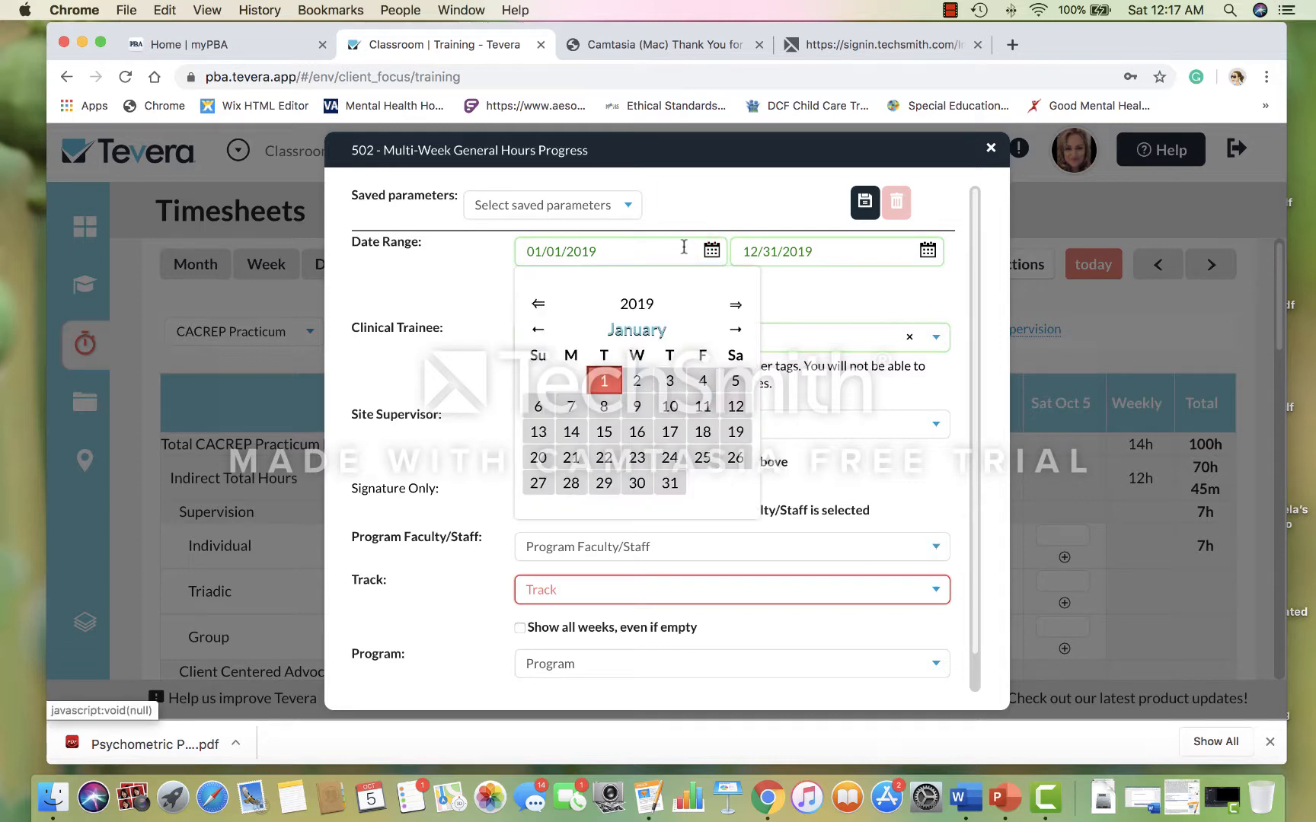
click(734, 334)
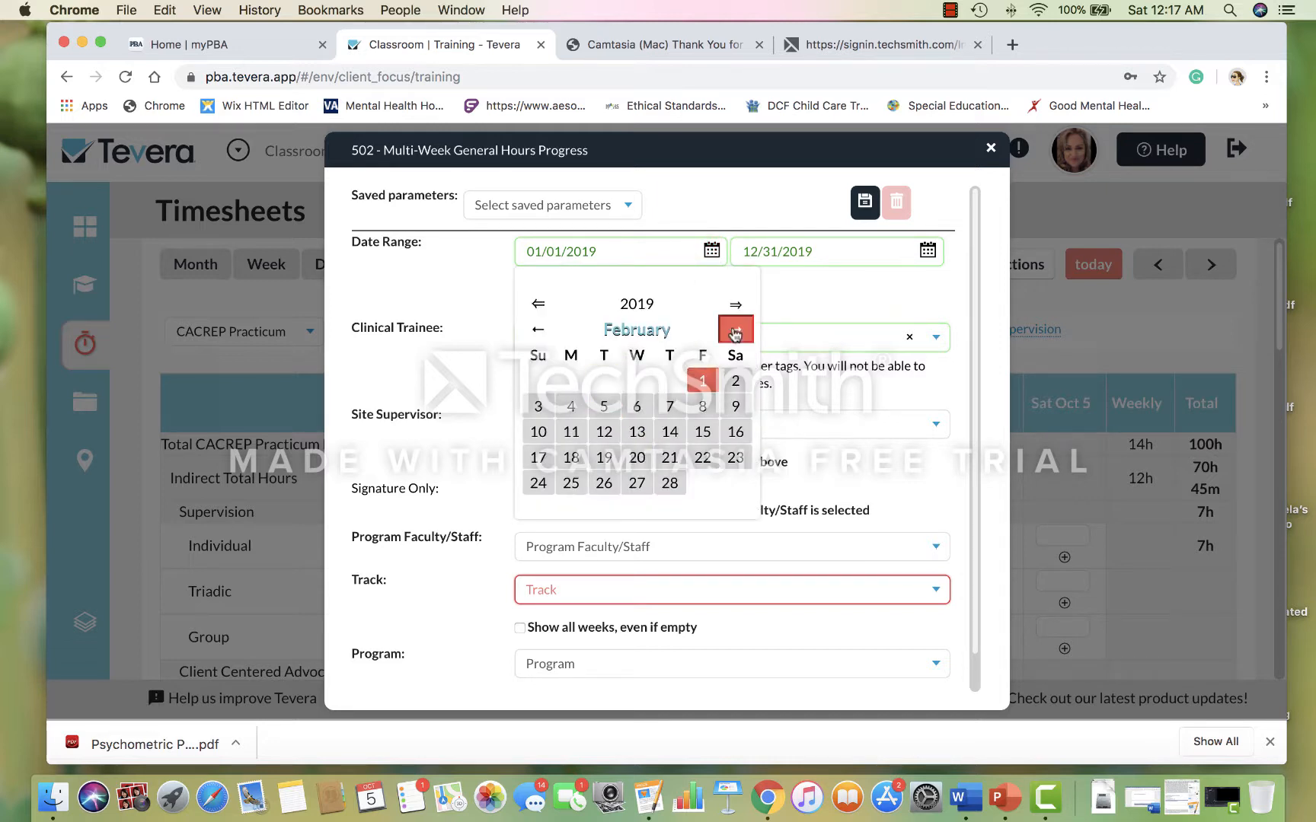
click(735, 333)
click(735, 334)
click(735, 334)
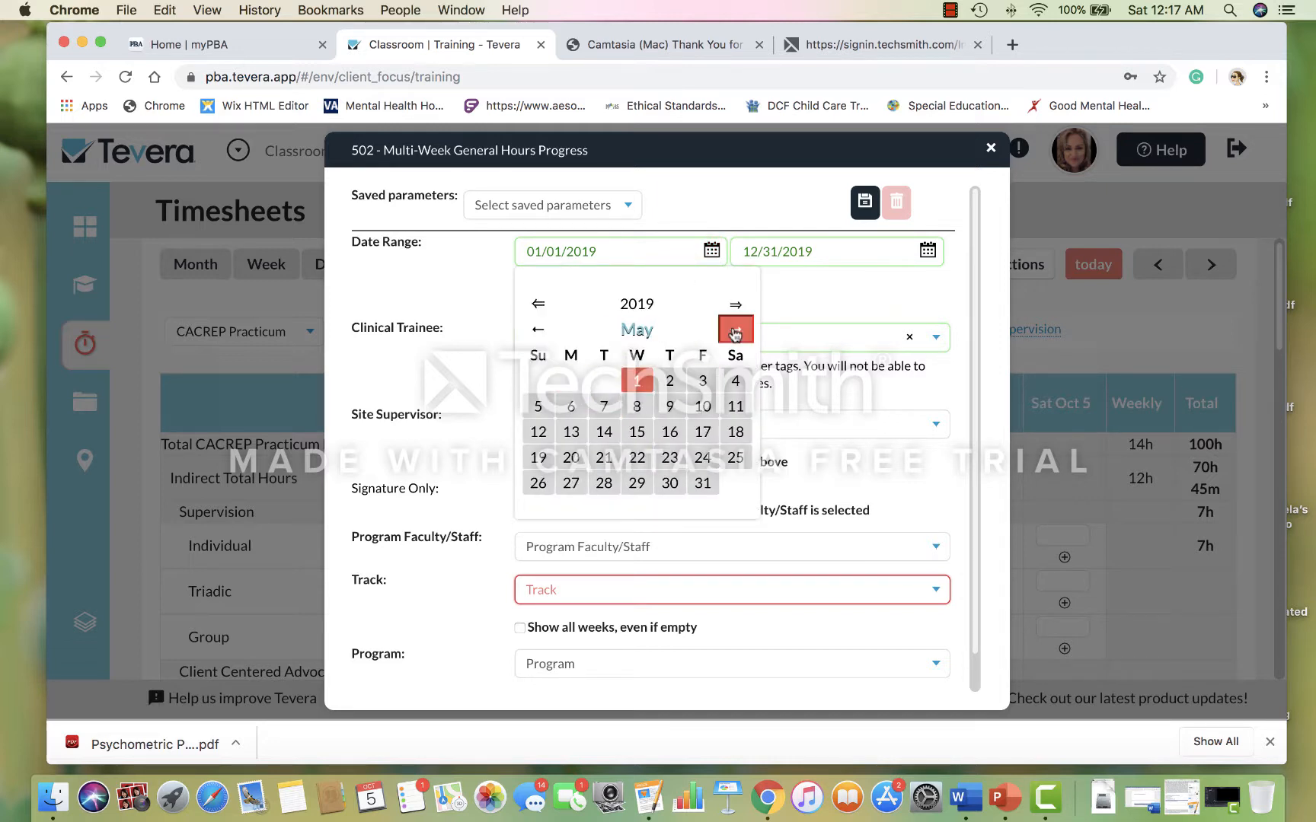
click(734, 334)
click(735, 333)
click(735, 333)
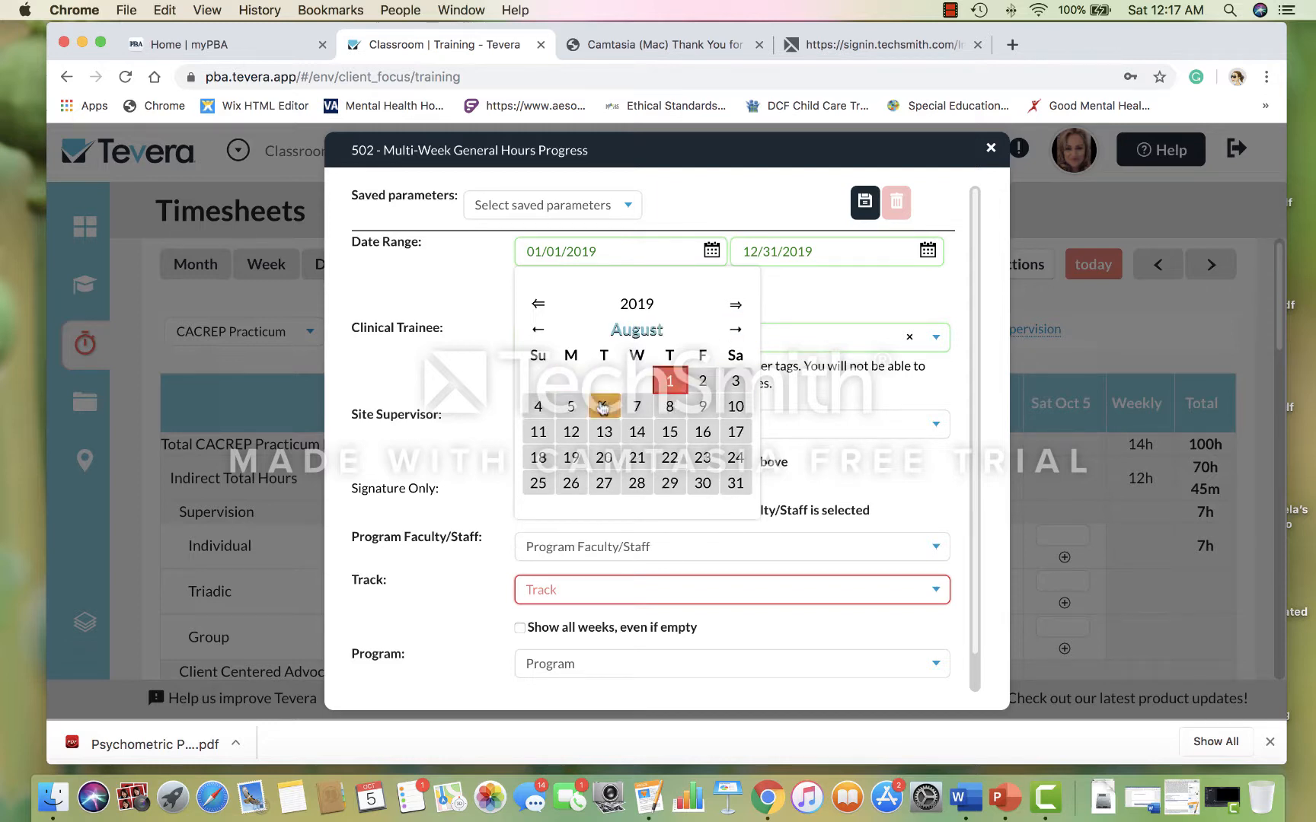
click(541, 457)
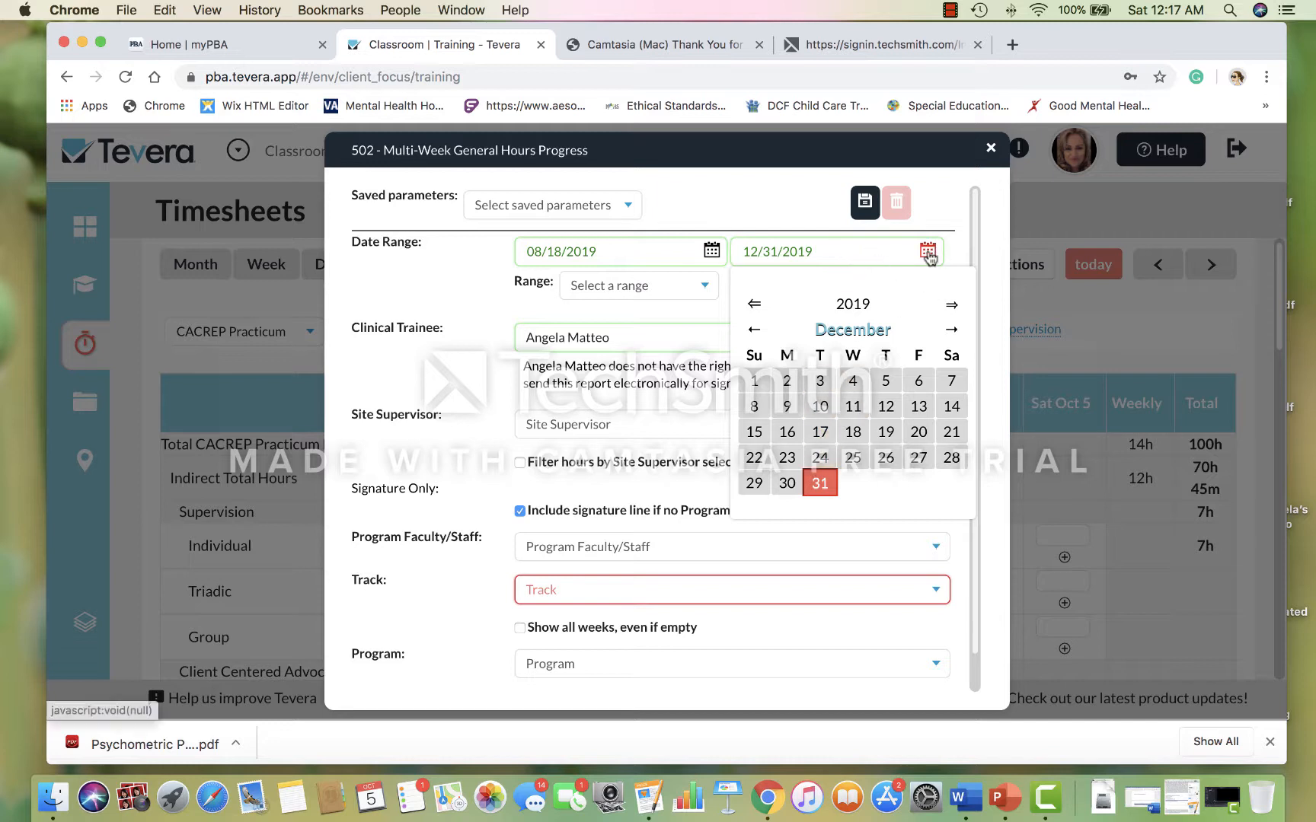
Step: Set the end date of the report's date range to 10/05/2019
click(753, 330)
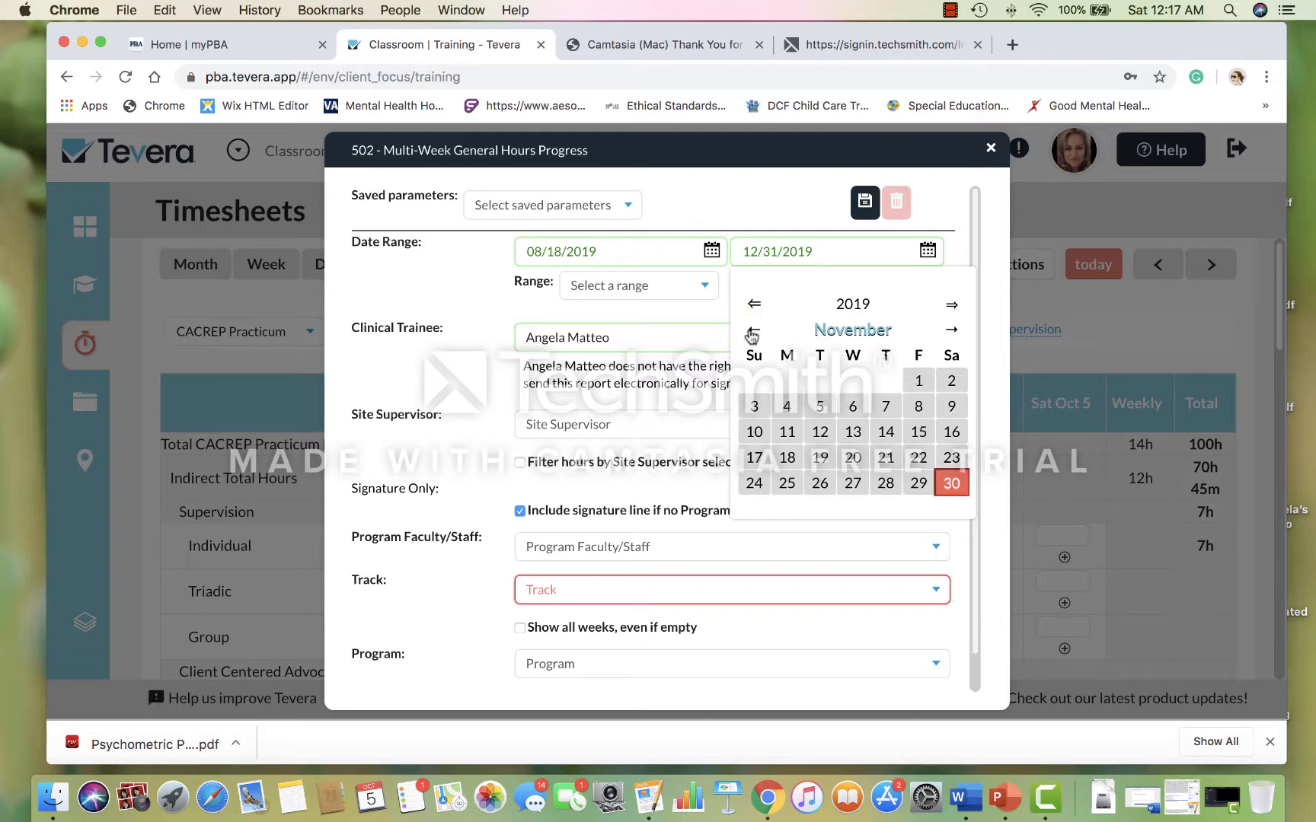
click(753, 330)
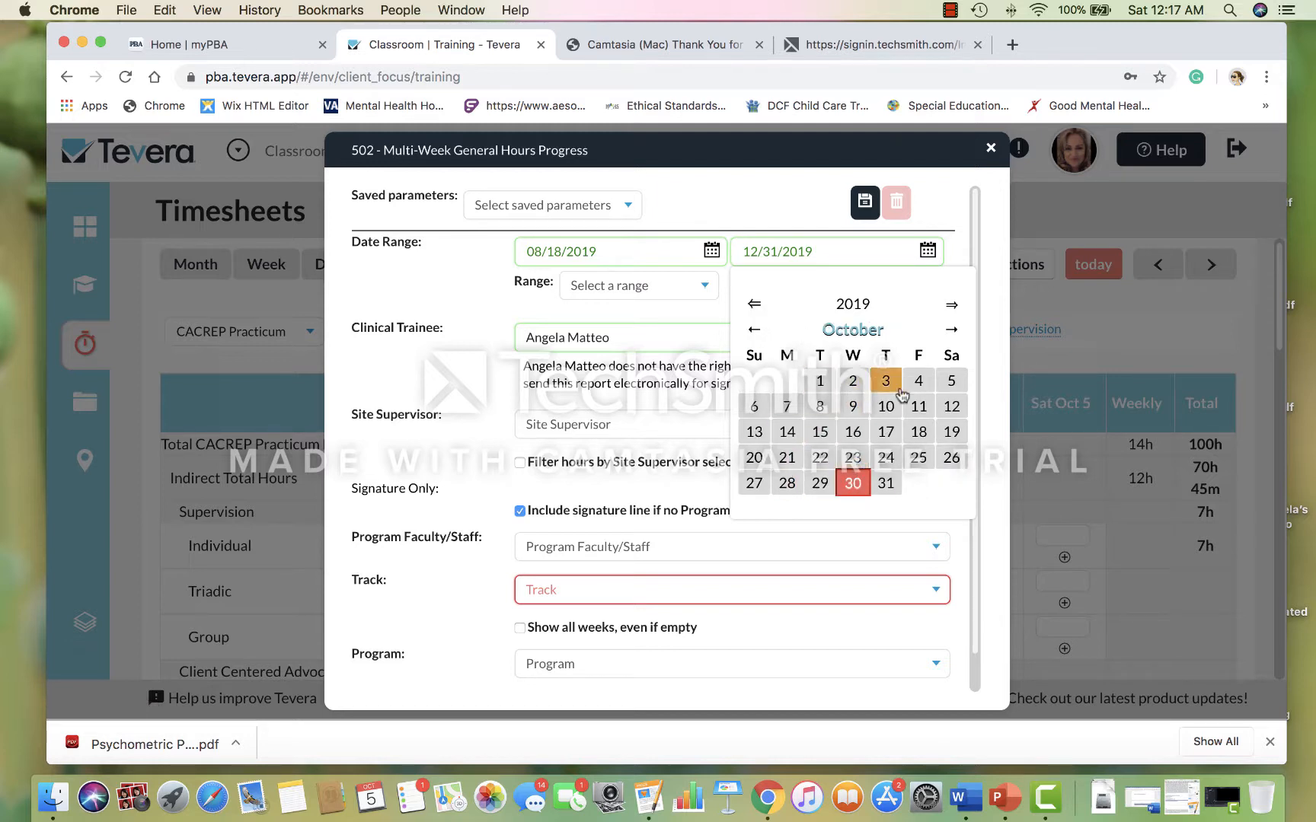
click(918, 381)
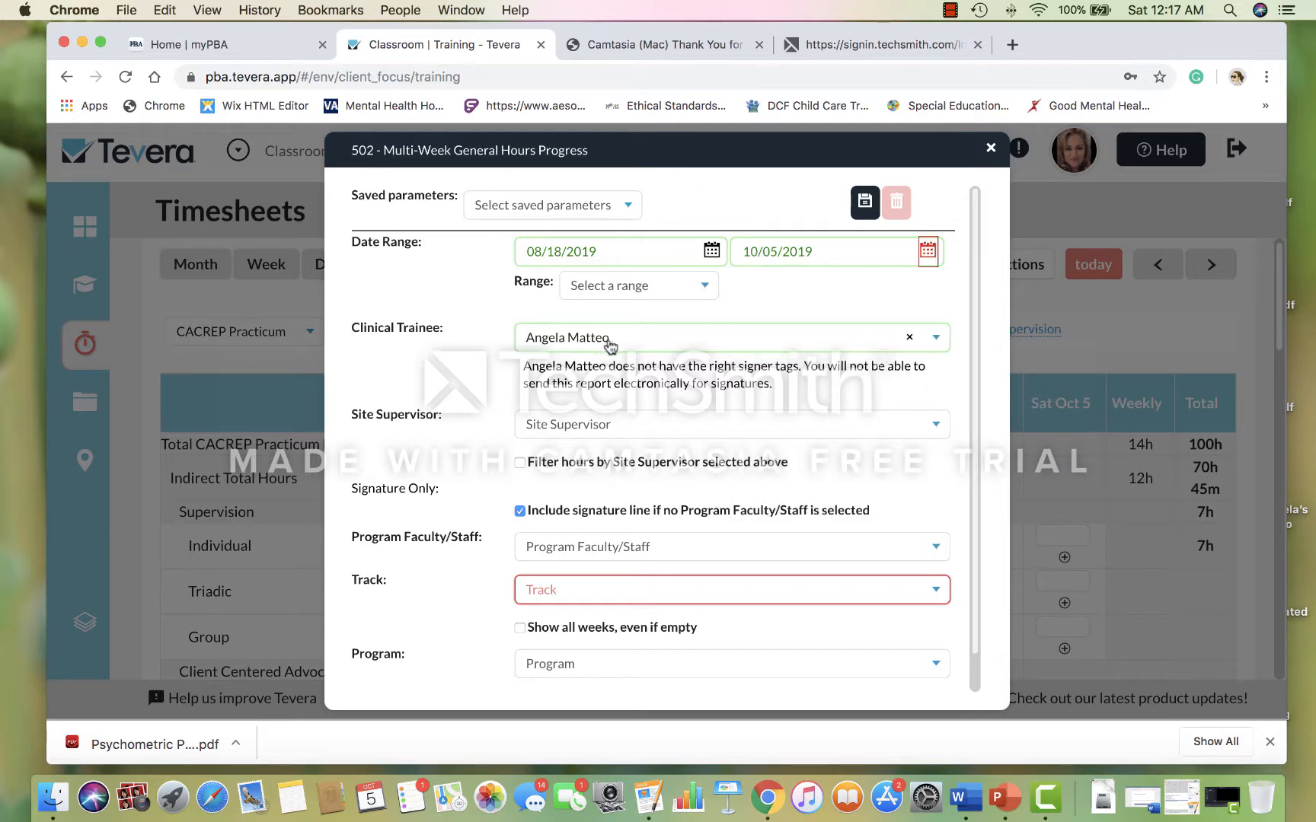
Step: Set the report's track to CACREP Practicum and its program to Counselor Education, and generate the PDF
scroll(609, 438, down, 2)
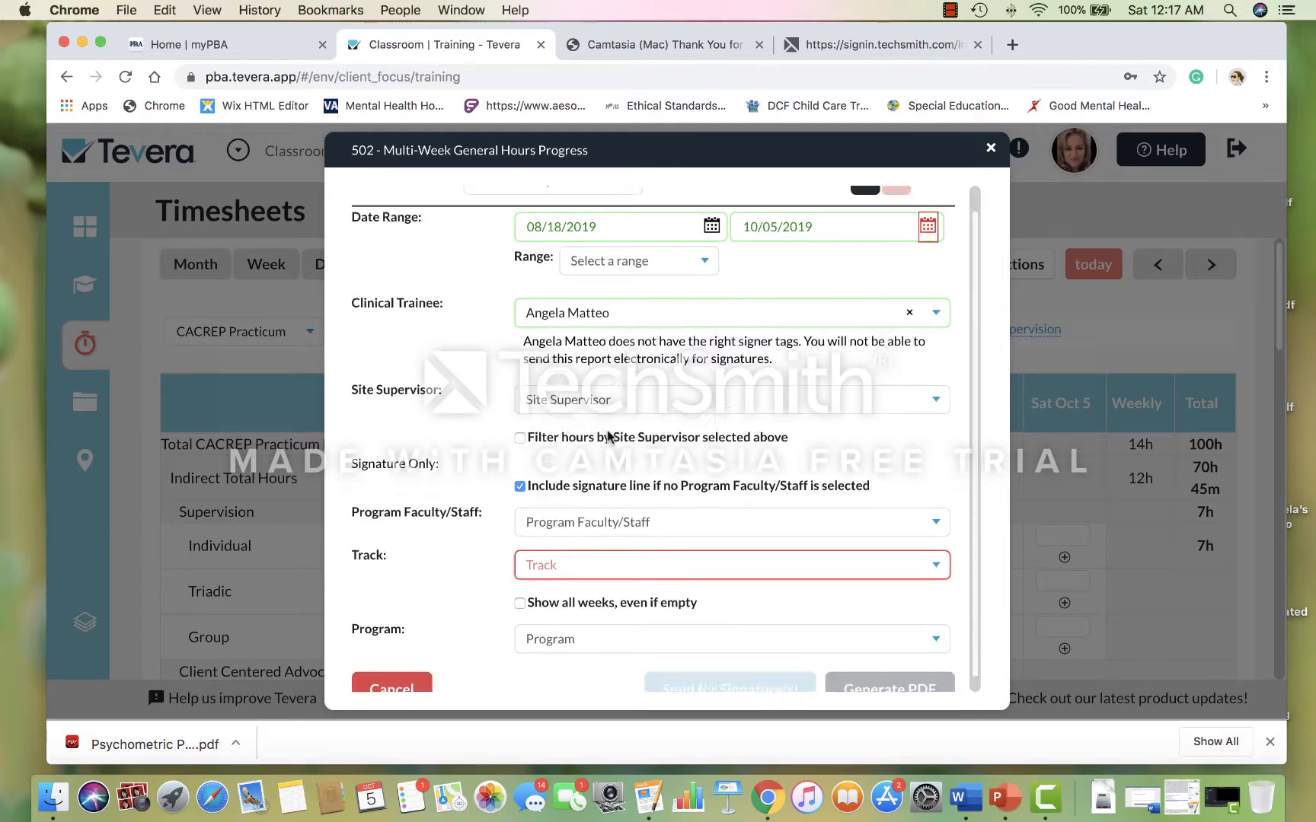
click(695, 554)
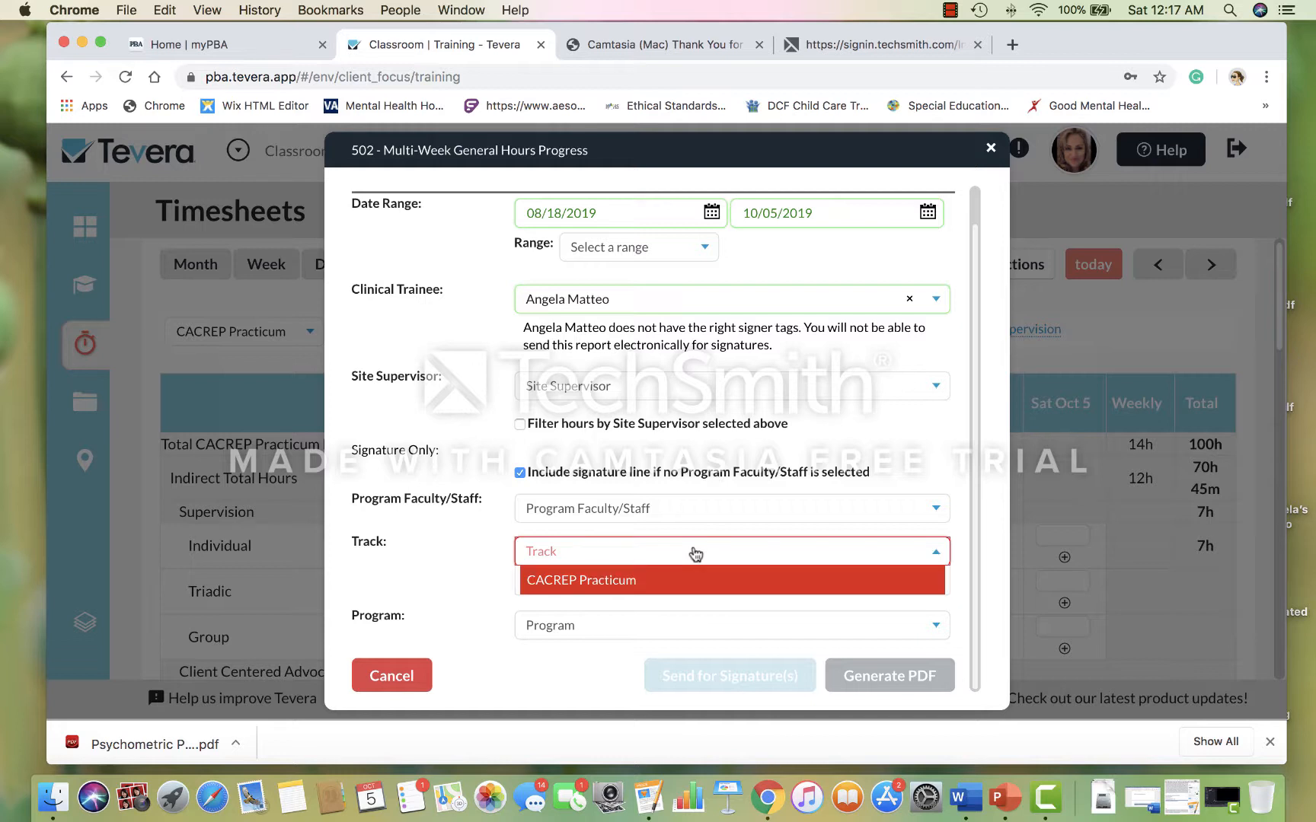
click(610, 594)
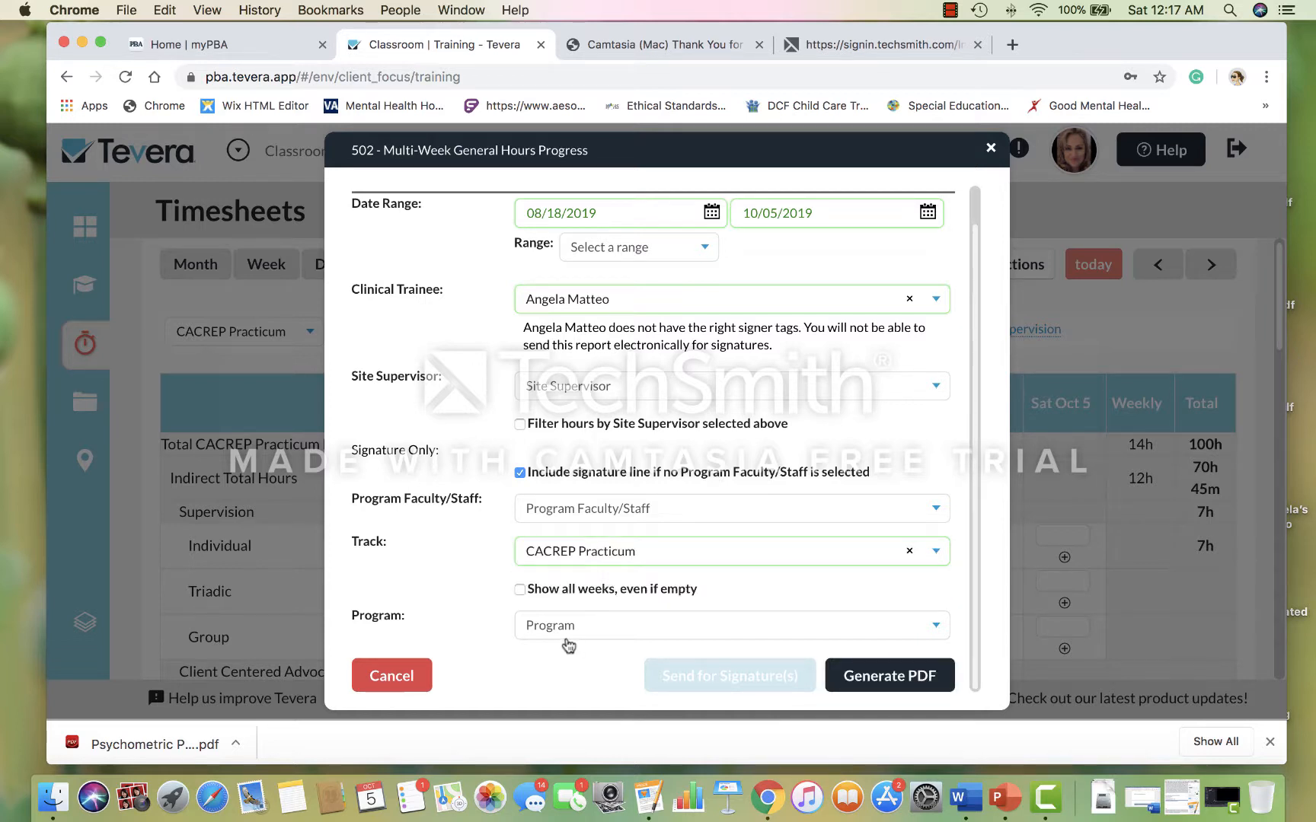
click(583, 628)
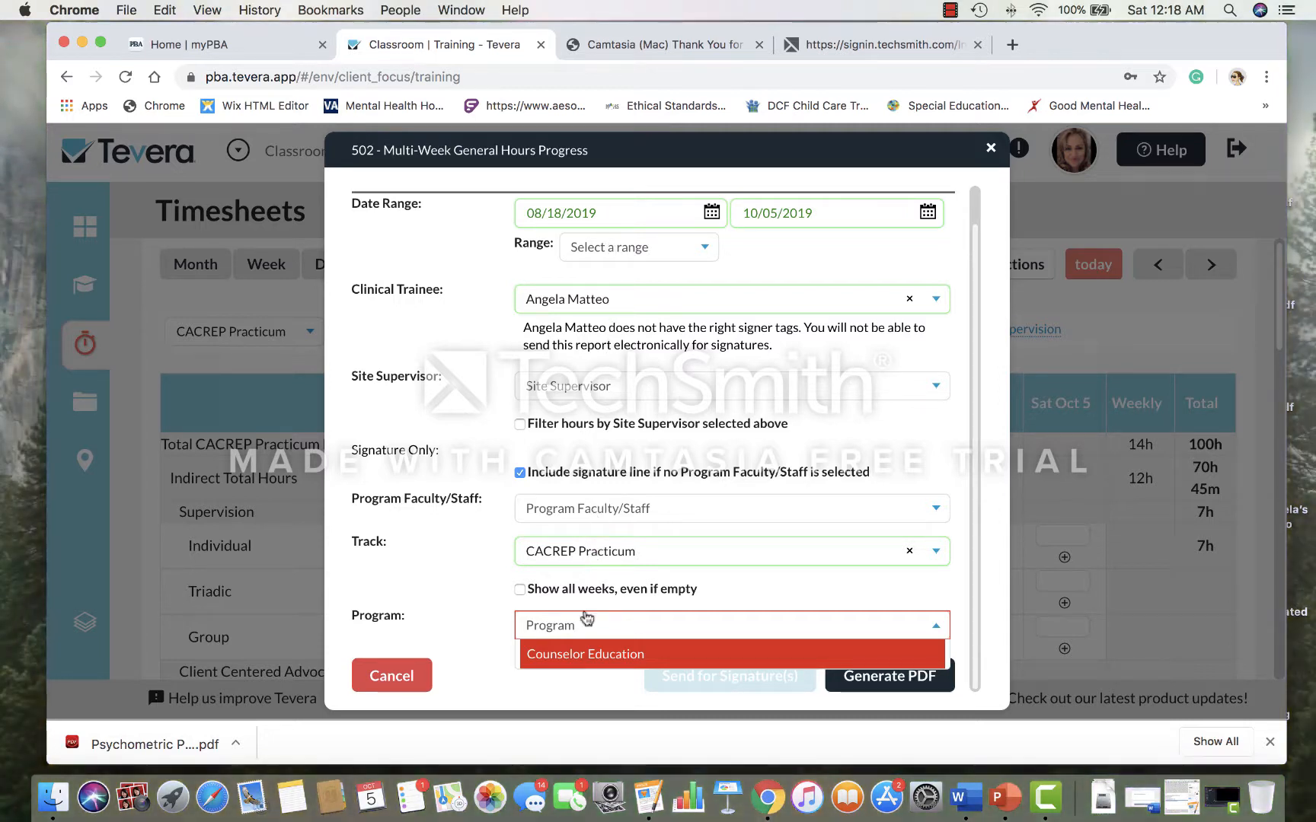
click(585, 654)
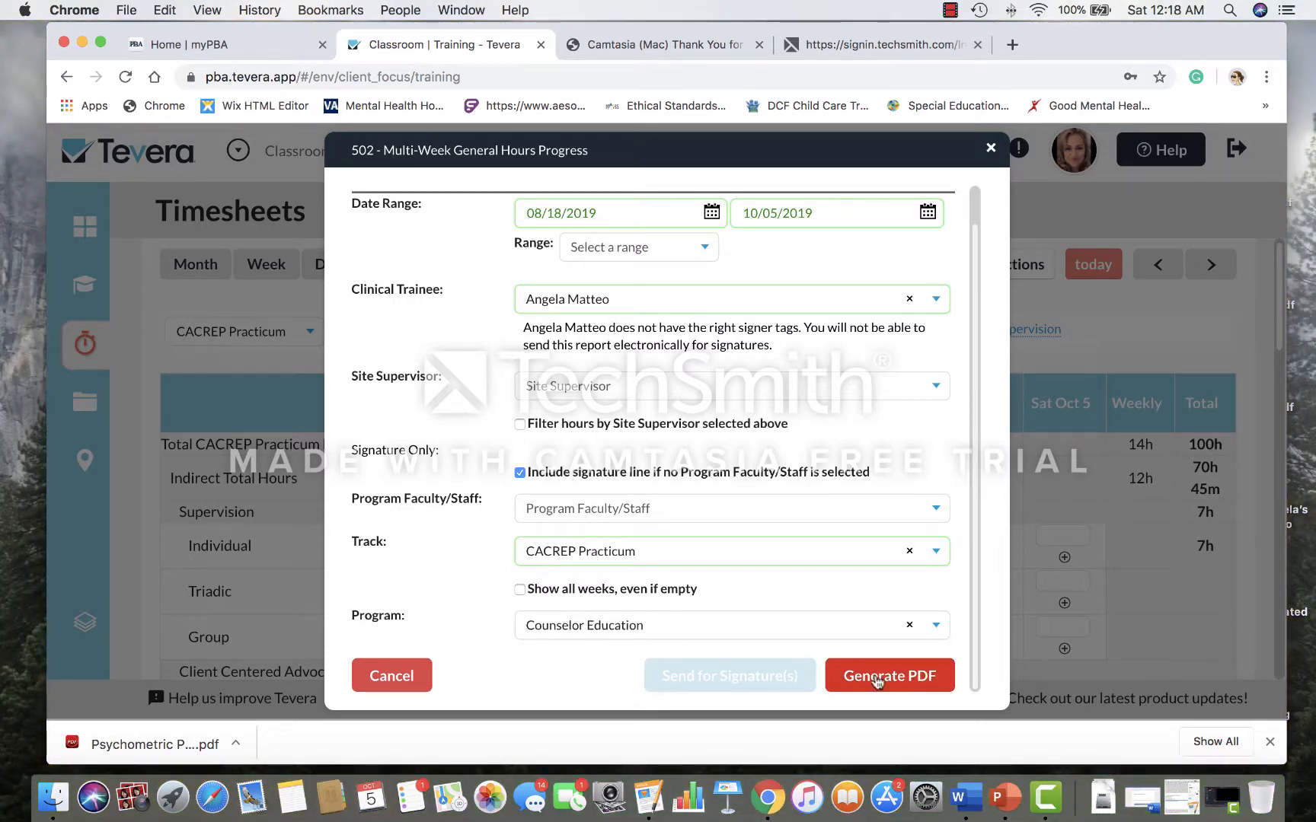
click(877, 680)
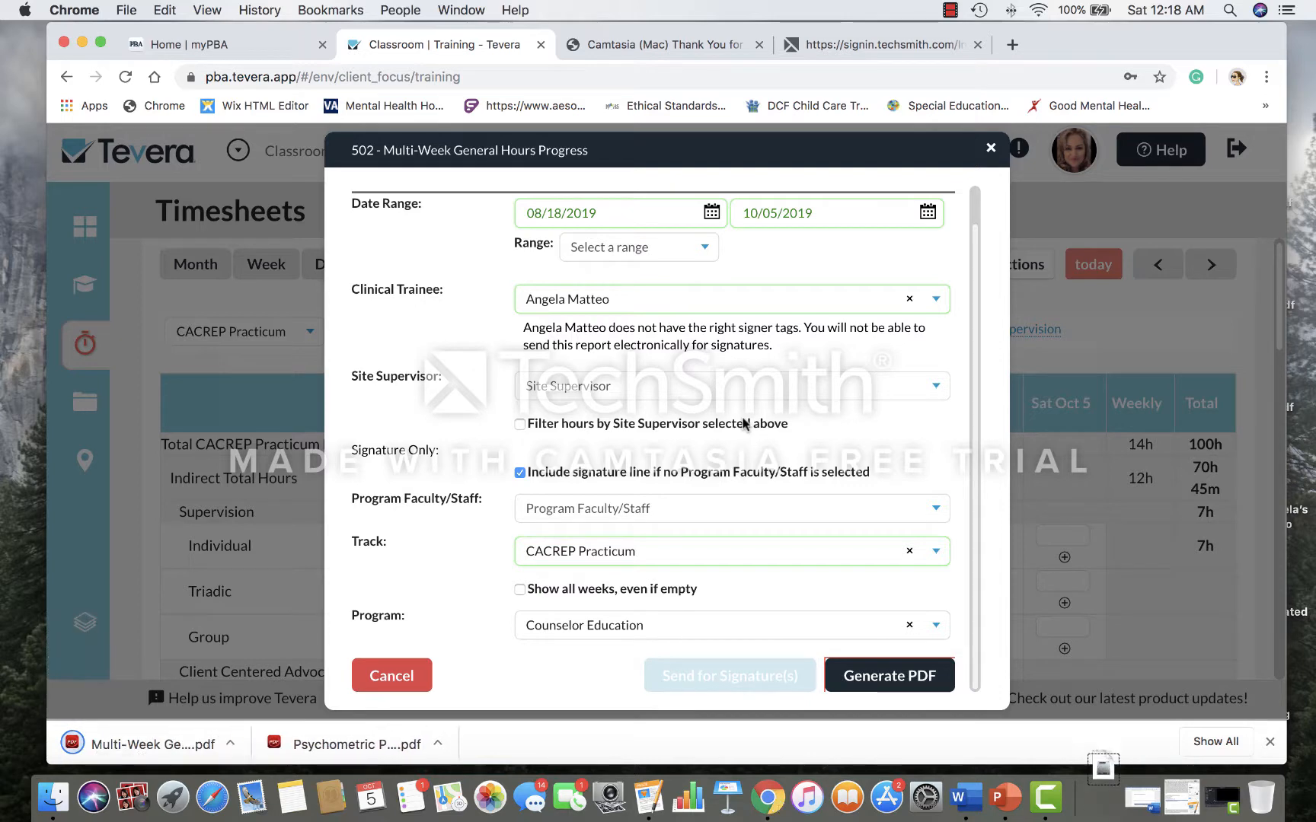
Step: Review the weekly hours and signature lines in the downloaded Multi-Week General Hours Progress PDF and close the report
click(84, 743)
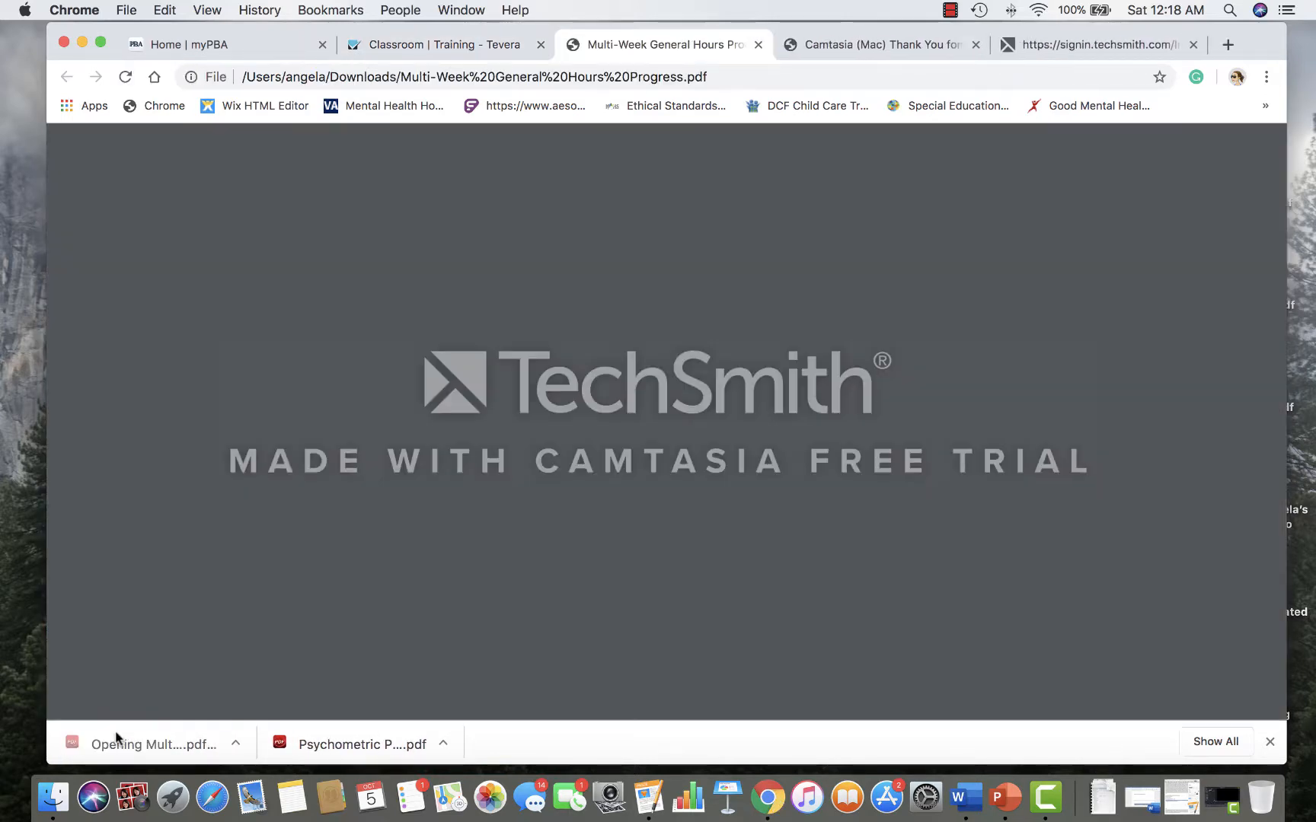
scroll(584, 449, down, 1)
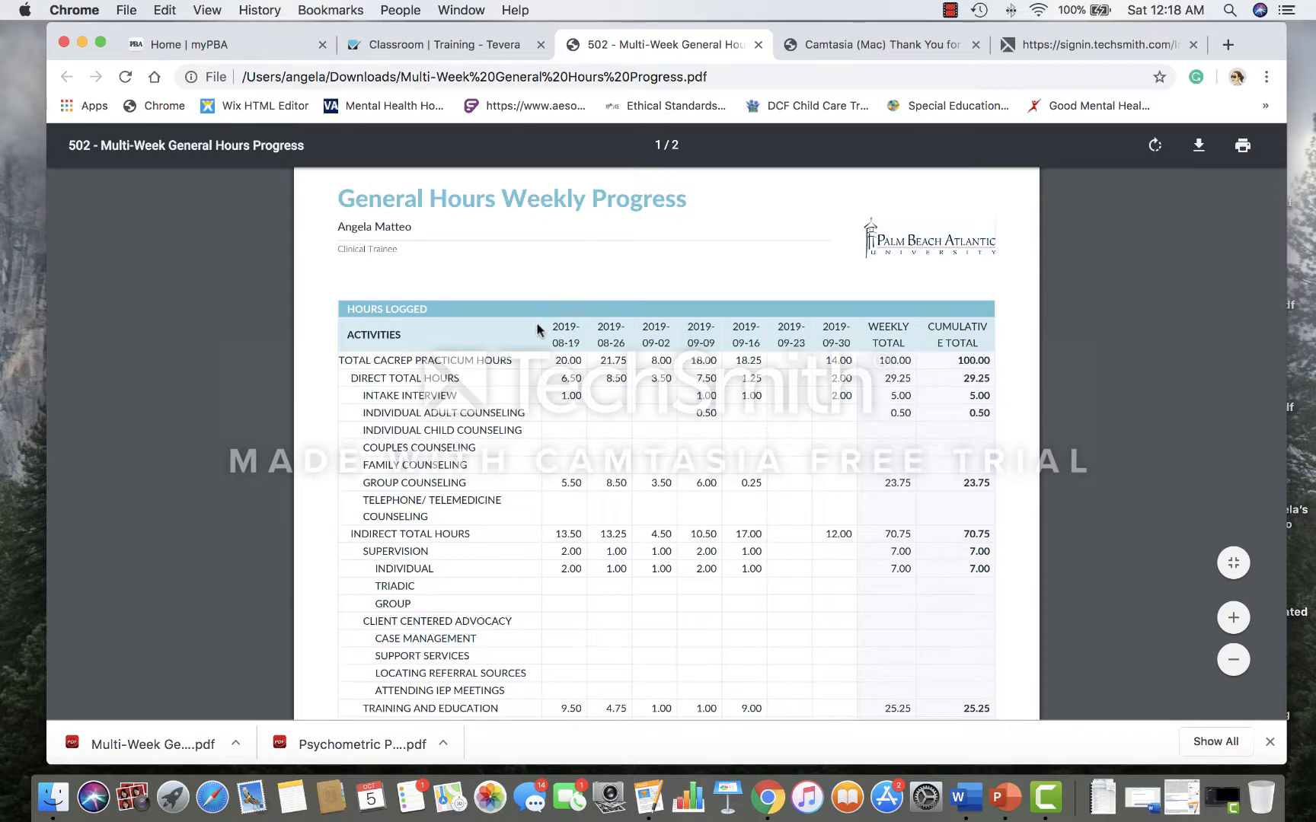
scroll(537, 349, down, 10)
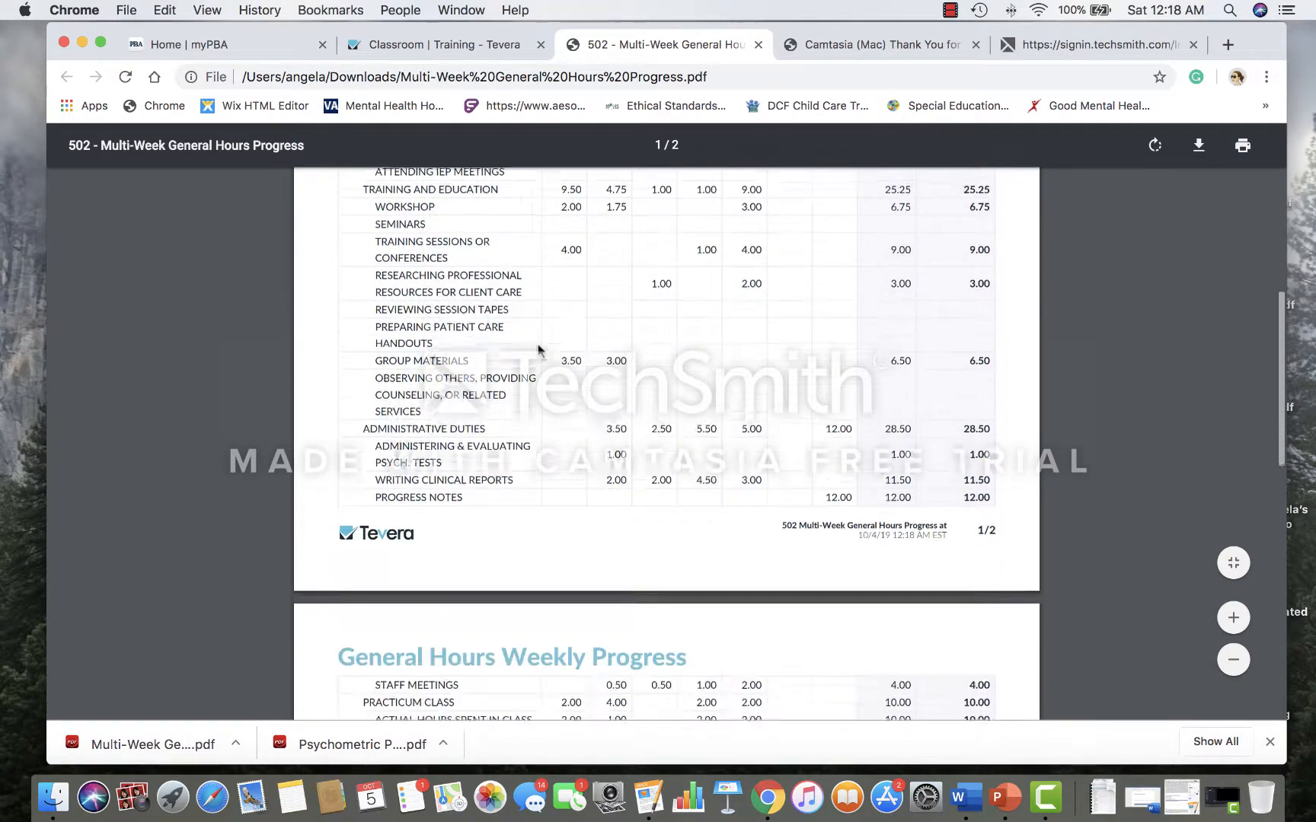
scroll(538, 349, down, 5)
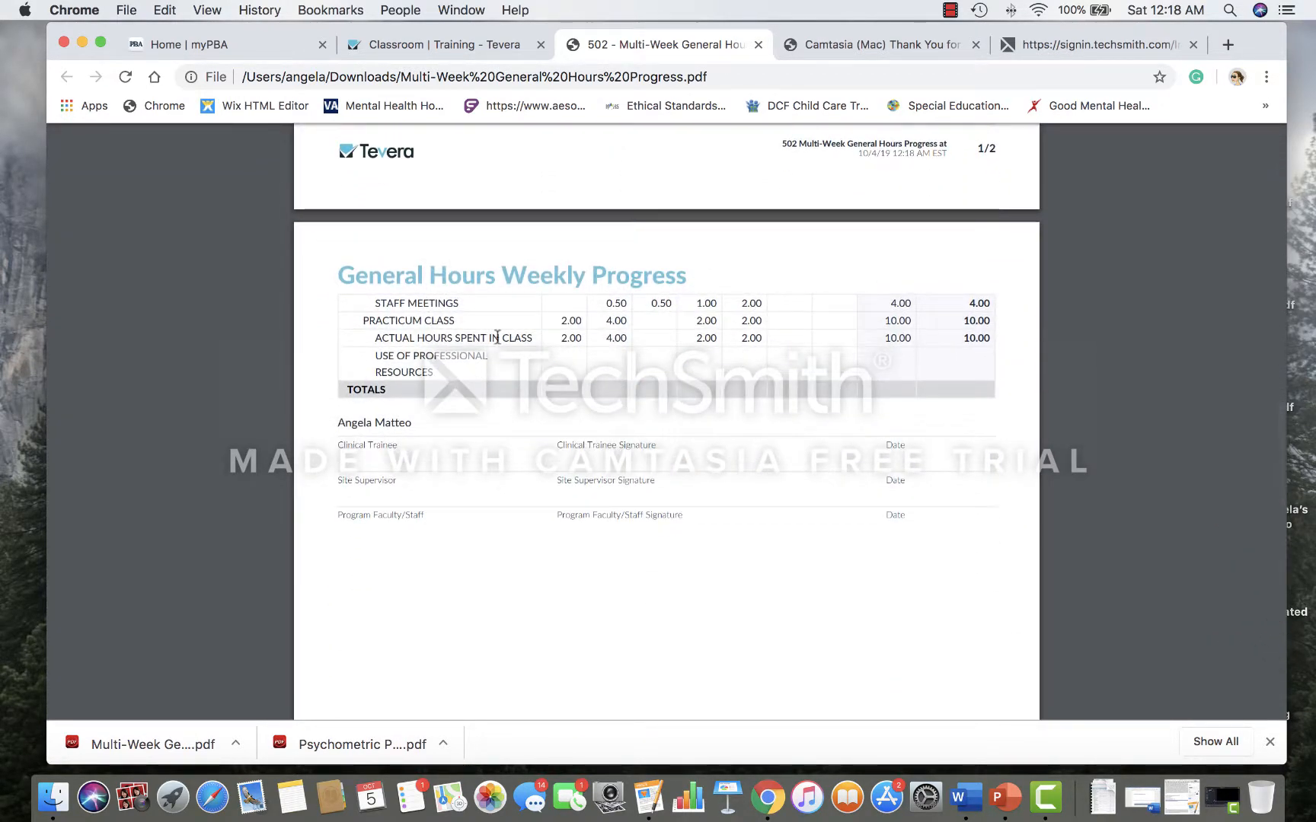
scroll(649, 335, up, 4)
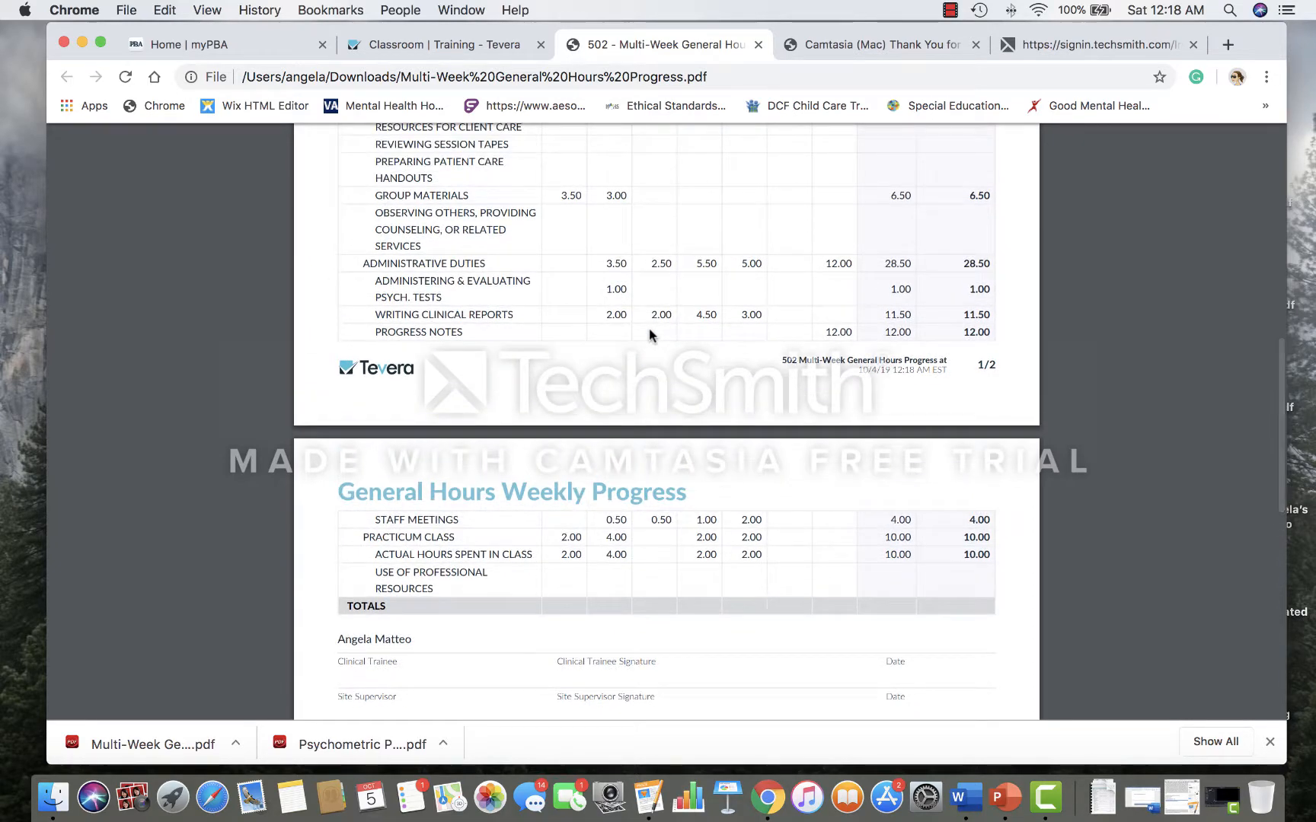
scroll(648, 335, up, 12)
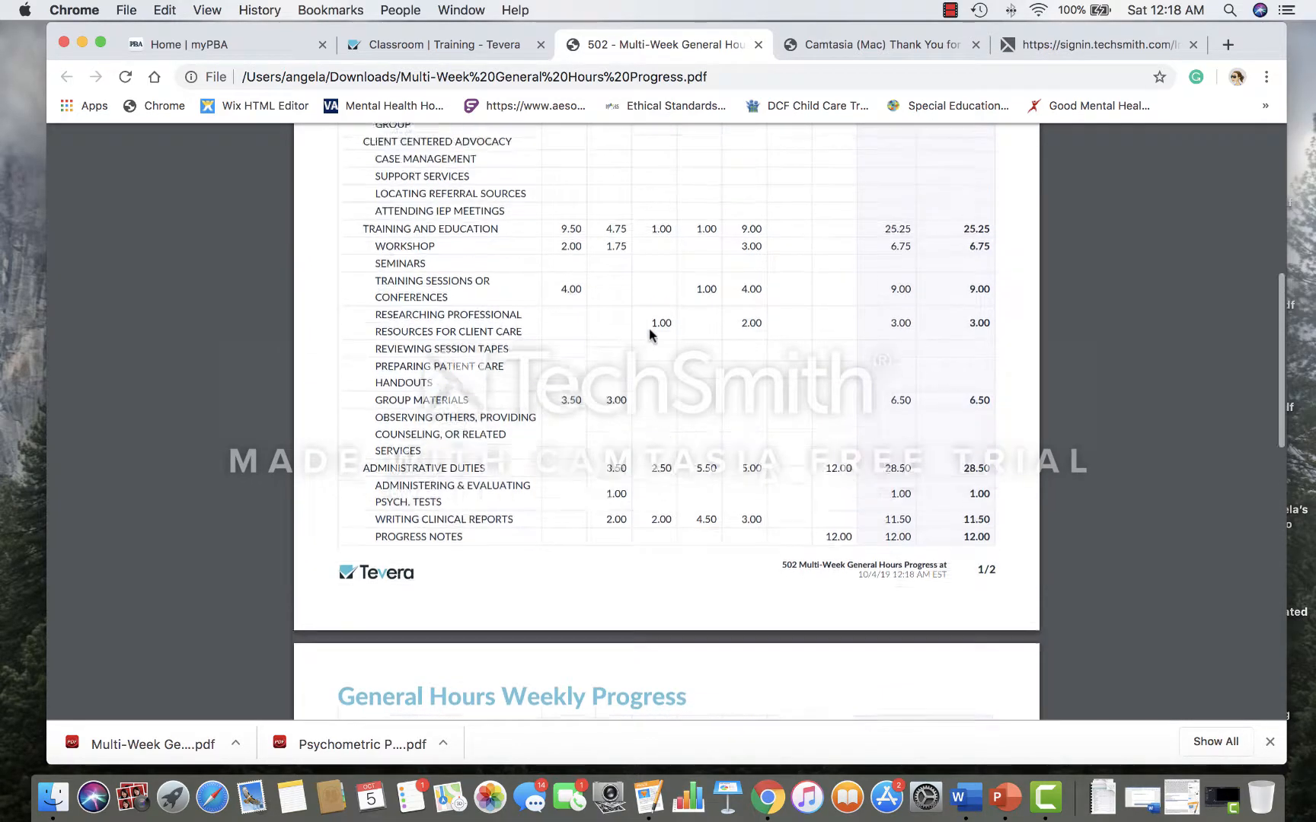
scroll(649, 335, up, 1)
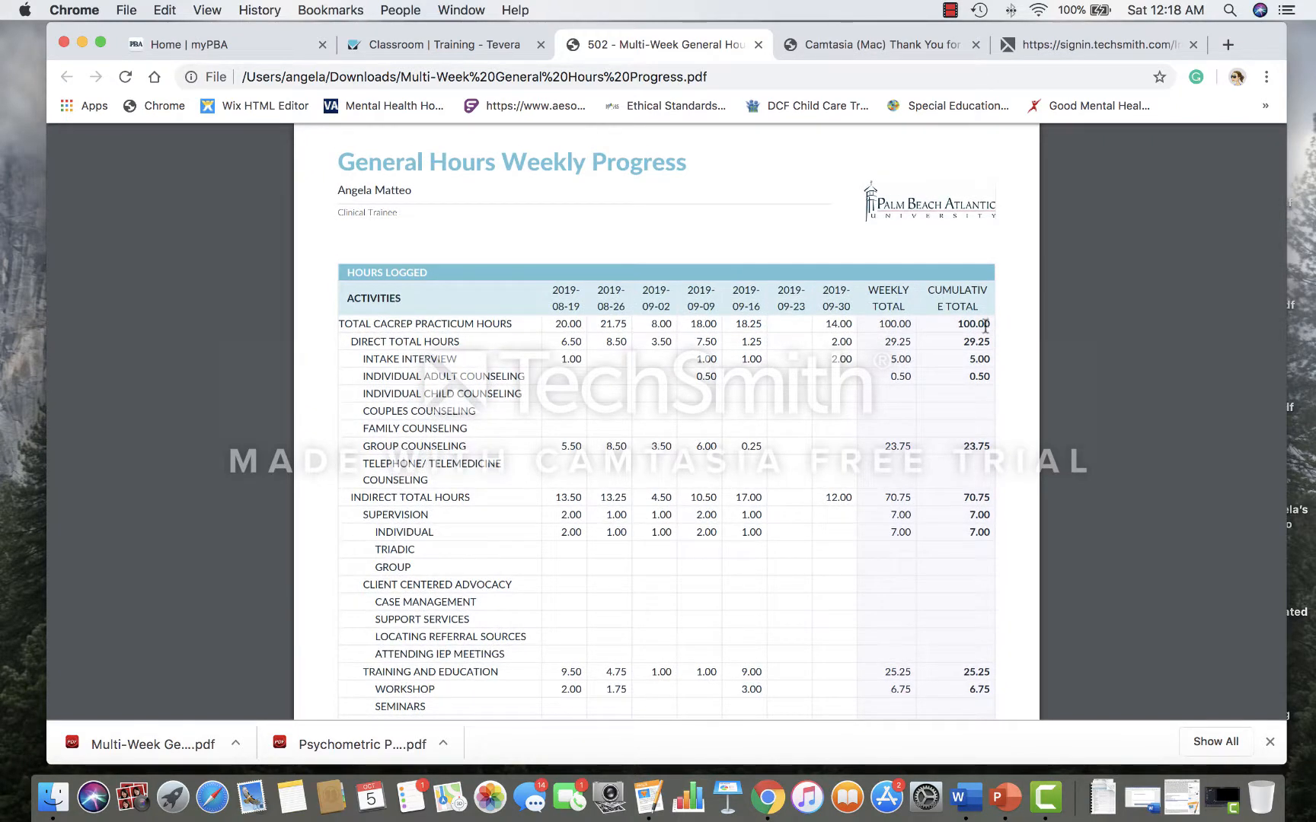
scroll(746, 182, down, 1)
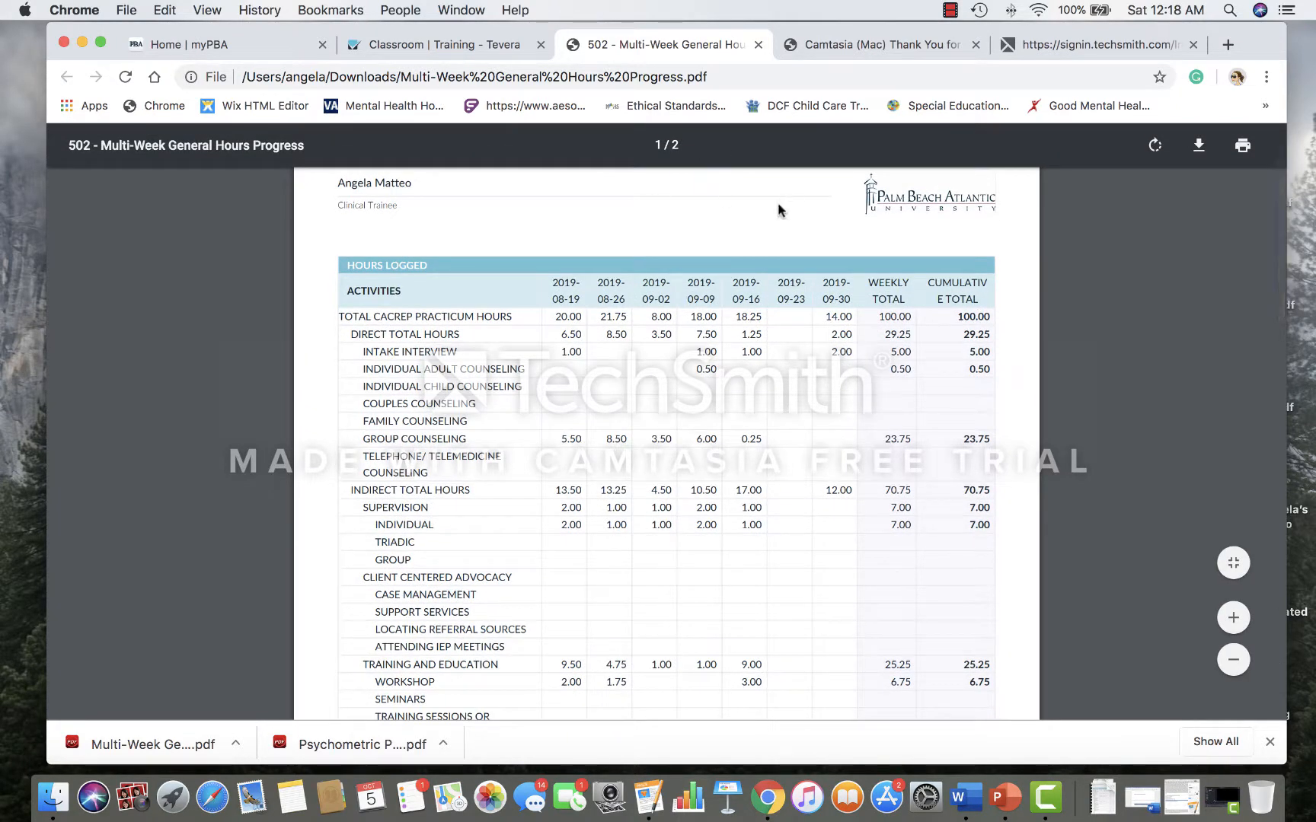
click(758, 46)
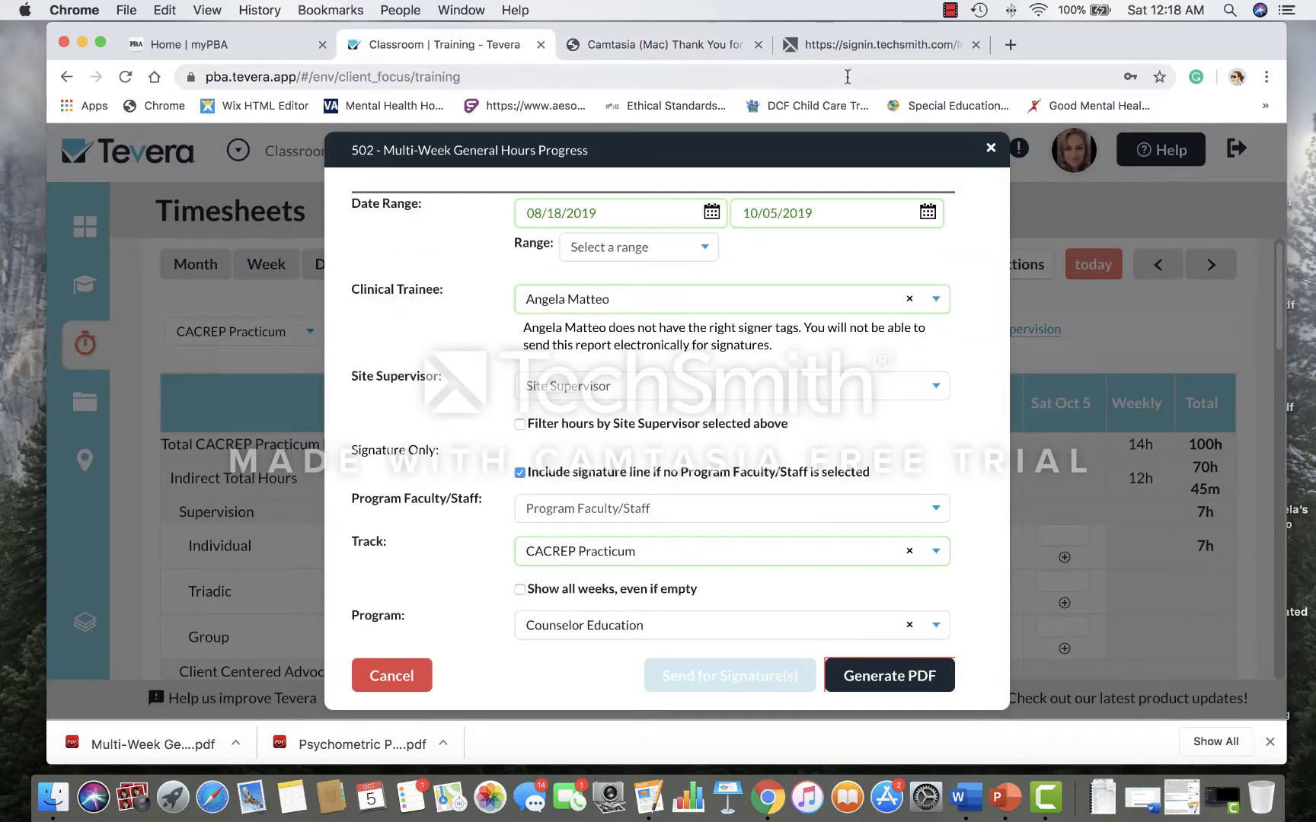
click(992, 150)
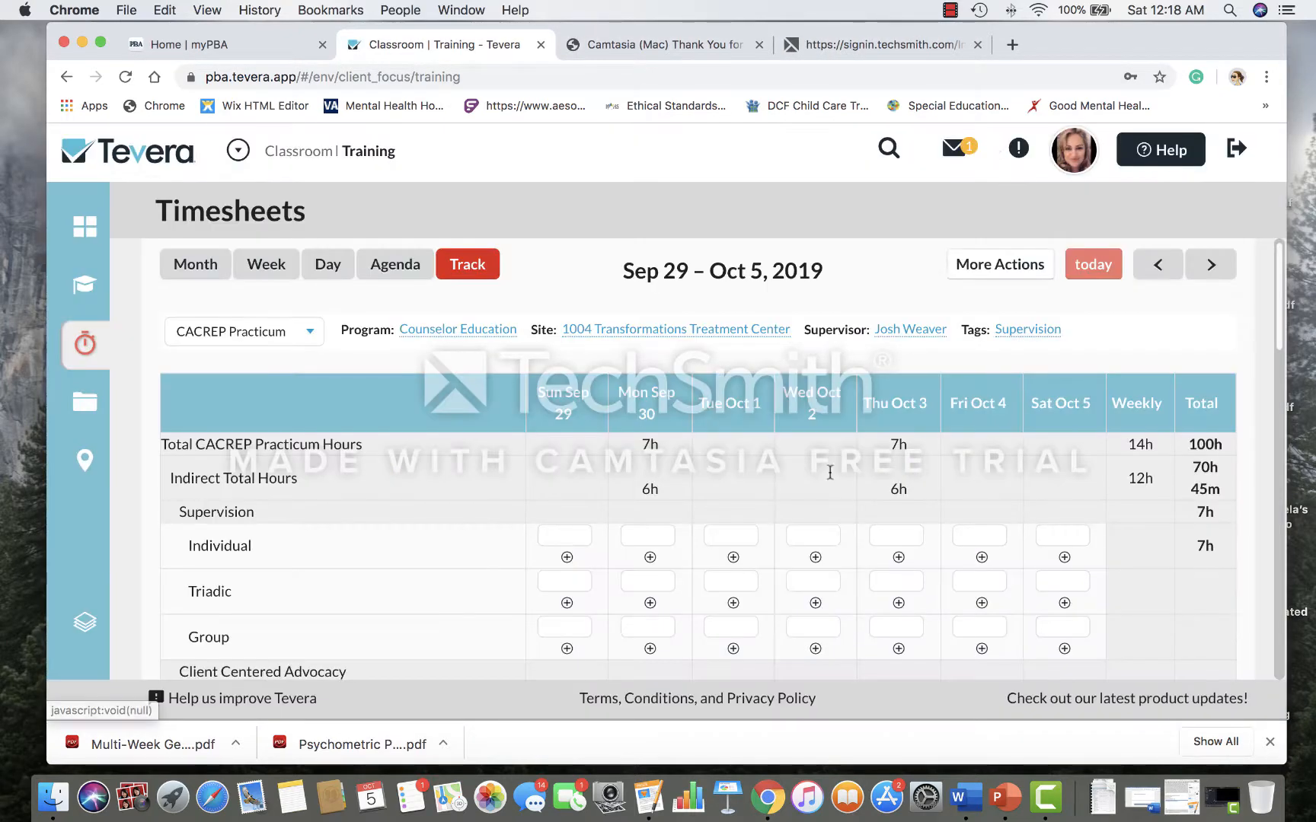
Step: Look through the tutorials on getting started, timesheets, assignments and site placements
click(98, 295)
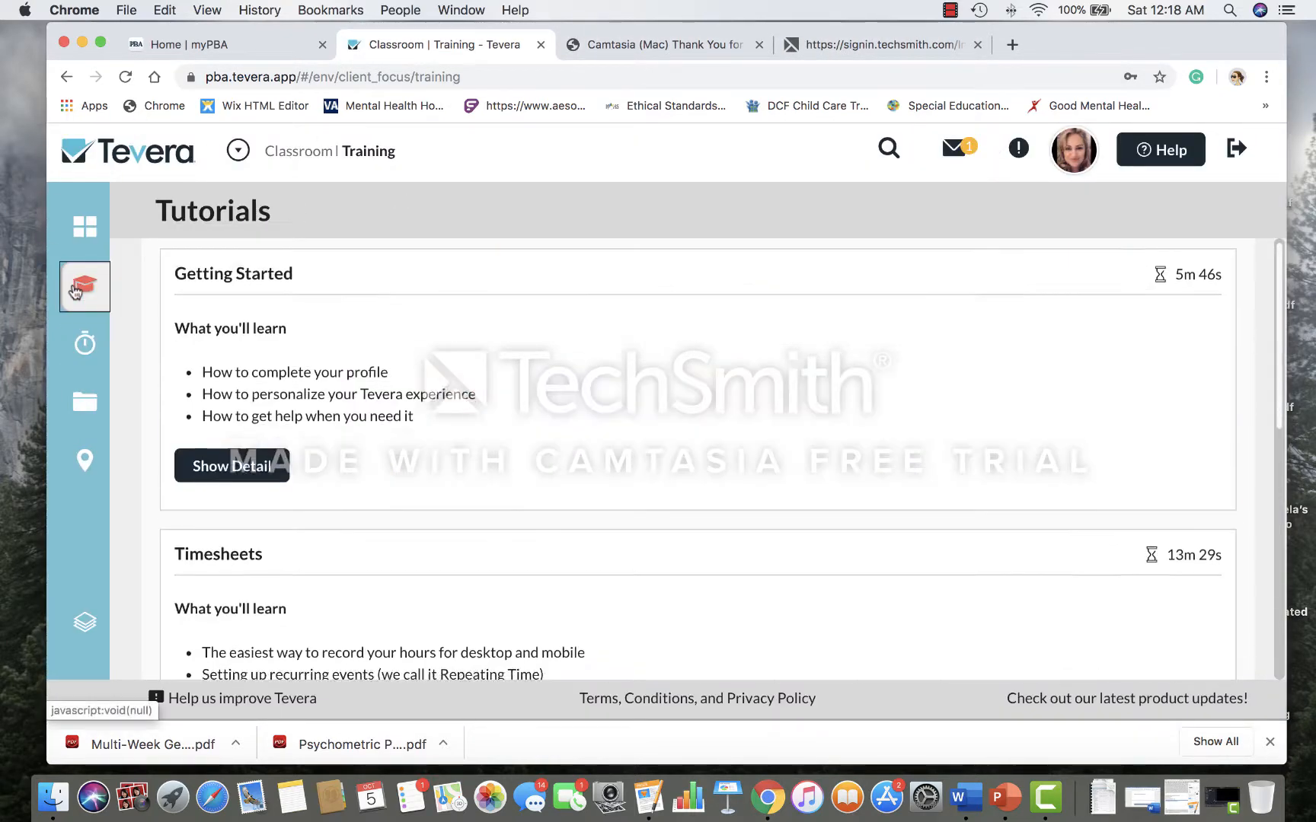
scroll(468, 422, down, 10)
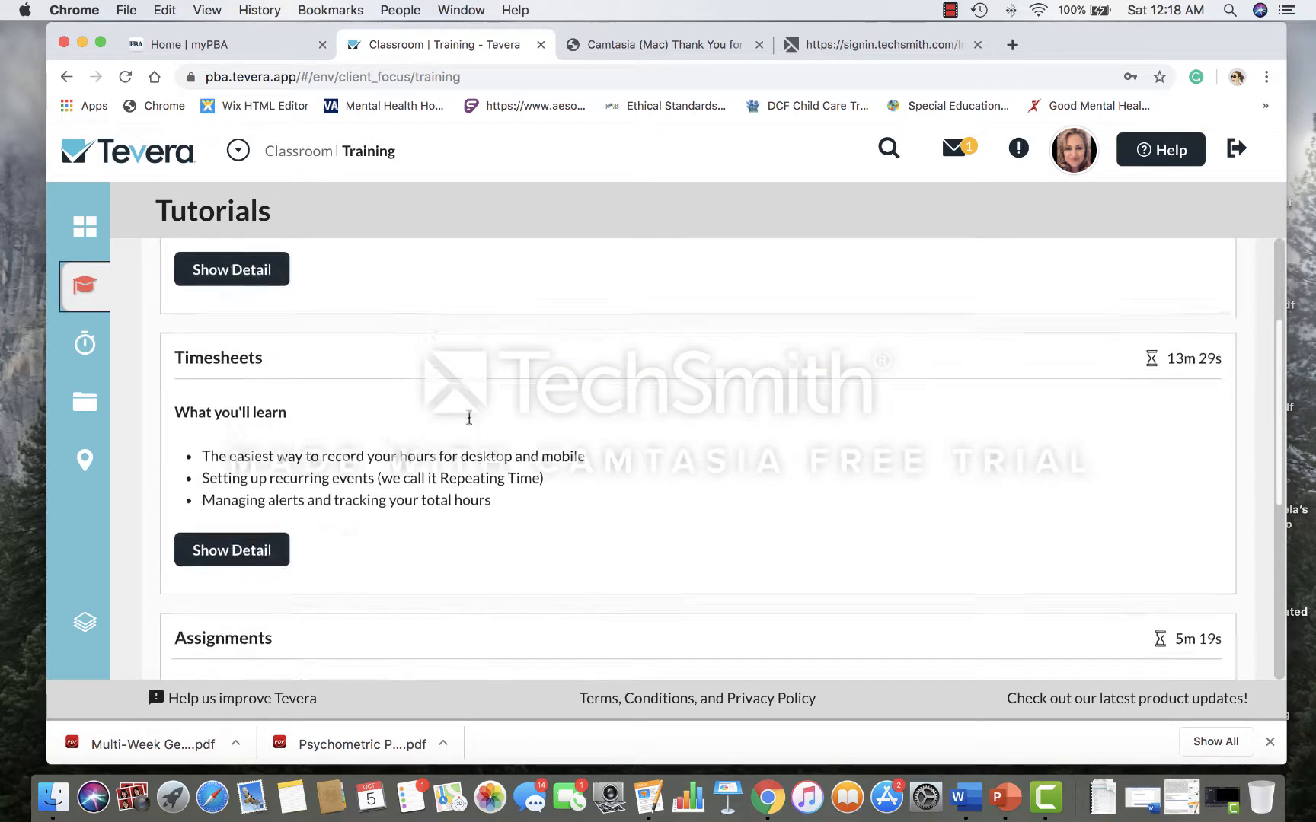
scroll(533, 395, down, 2)
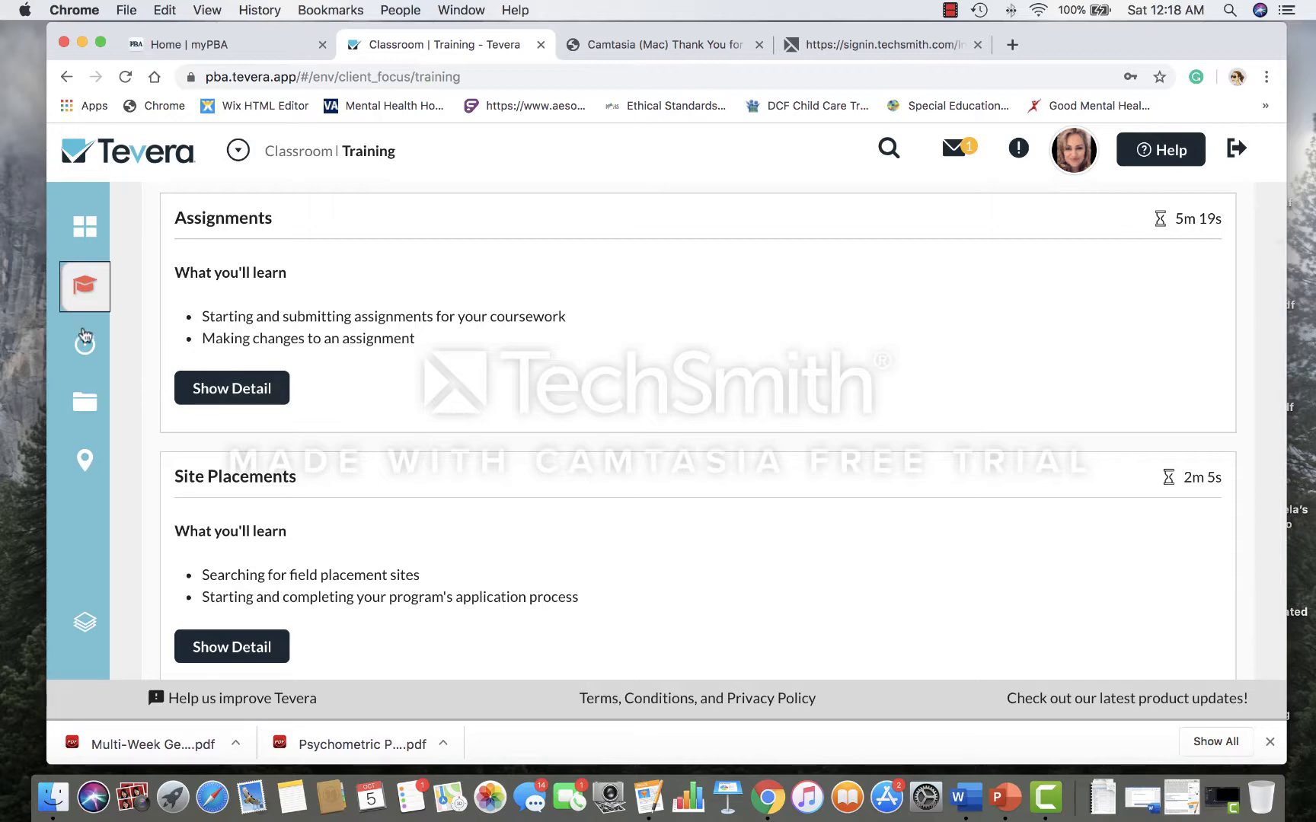
Step: Revisit the timesheet and review the Counseling Practicum assignments, including their statuses and the Track Time progress
click(82, 350)
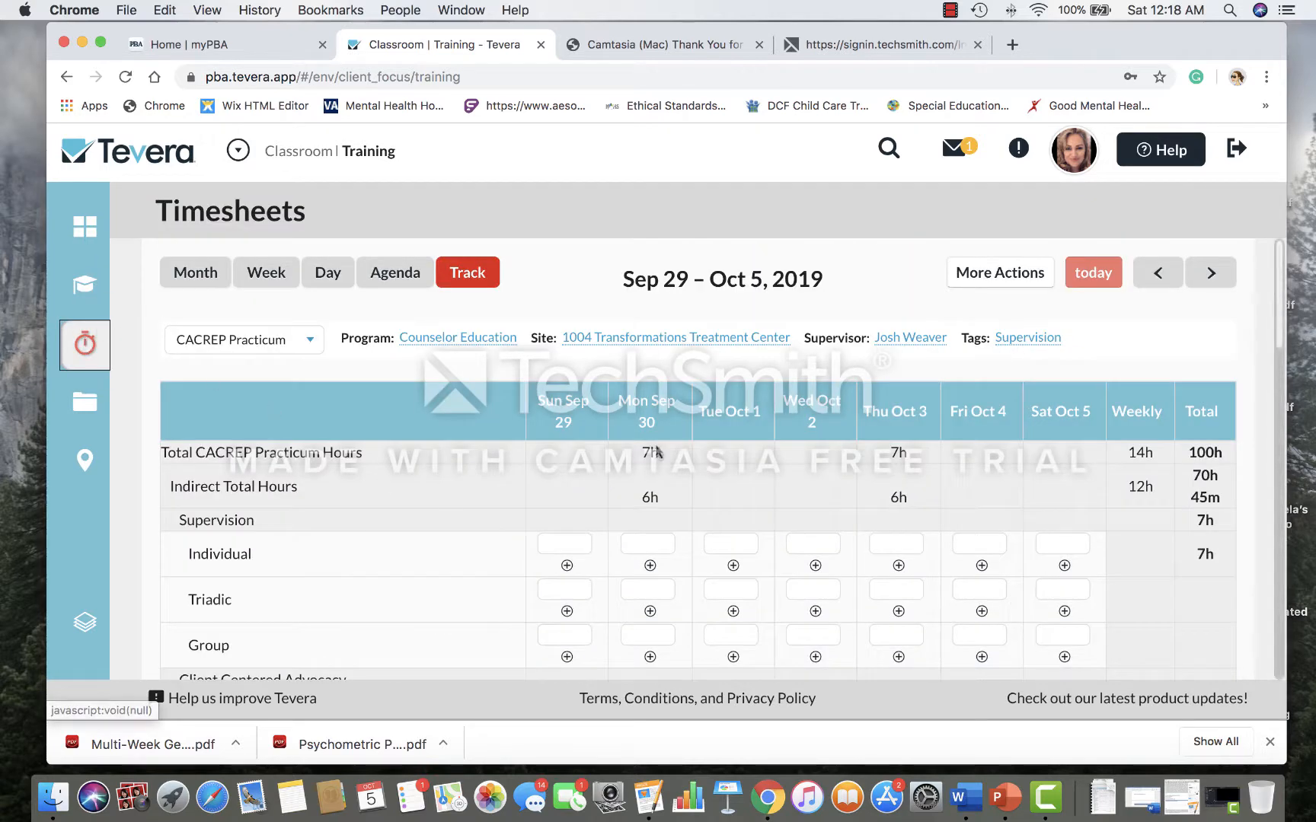
click(85, 402)
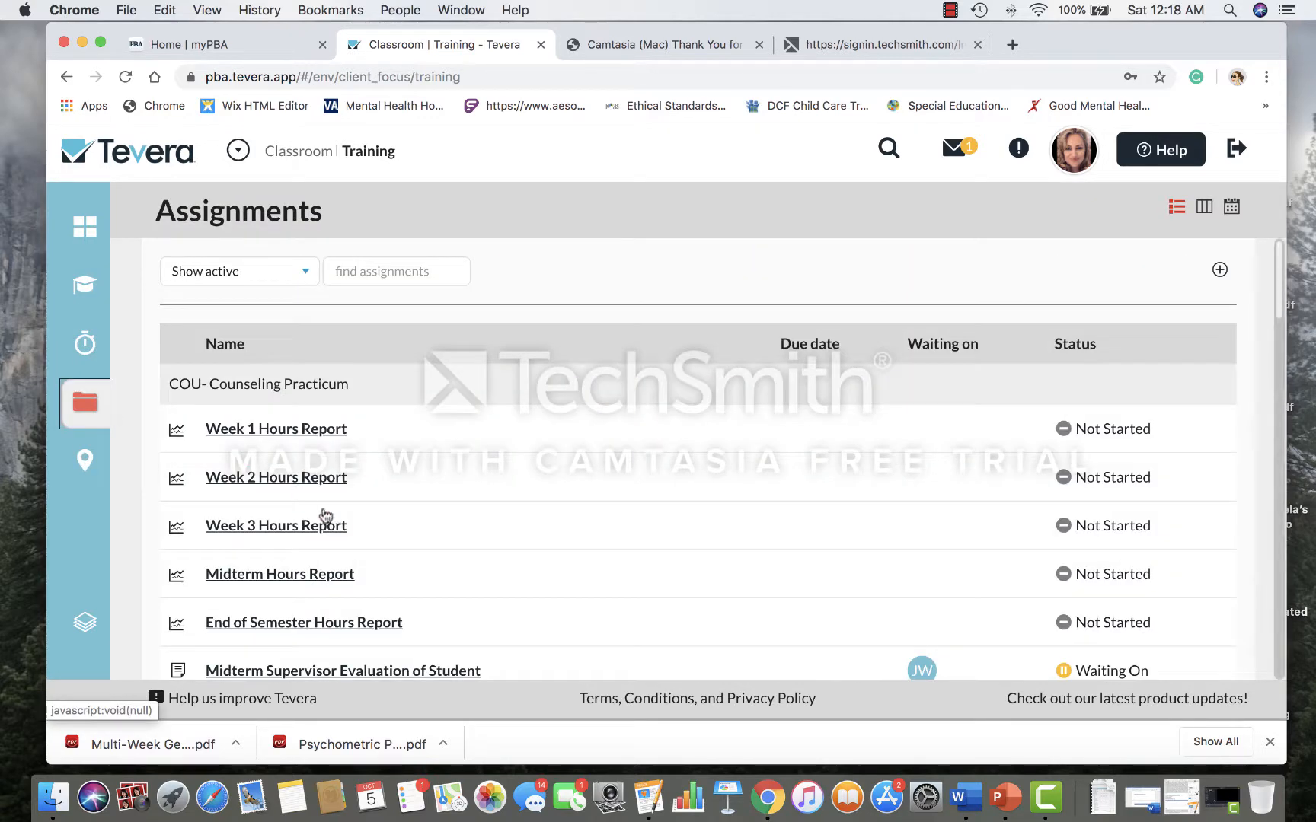
scroll(339, 525, down, 5)
scroll(339, 525, down, 2)
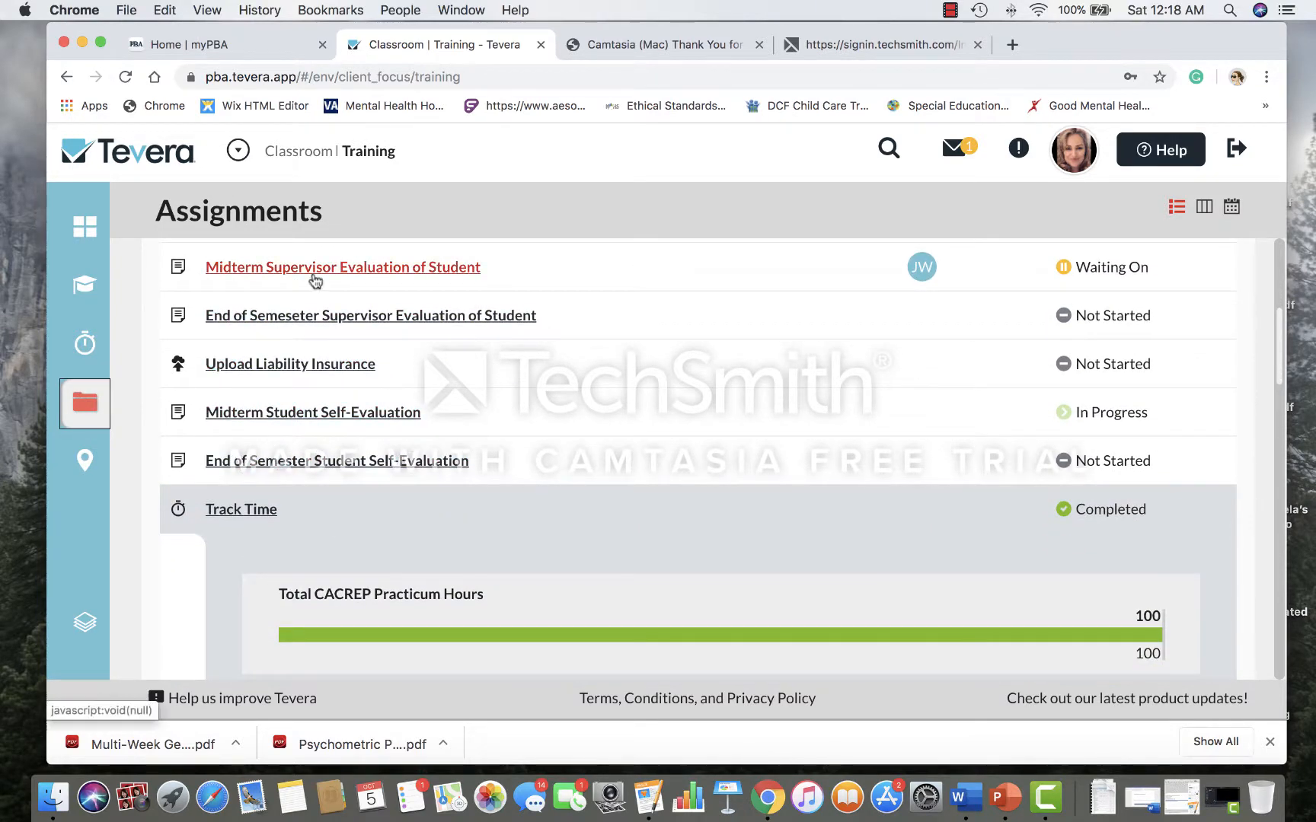
scroll(851, 366, up, 8)
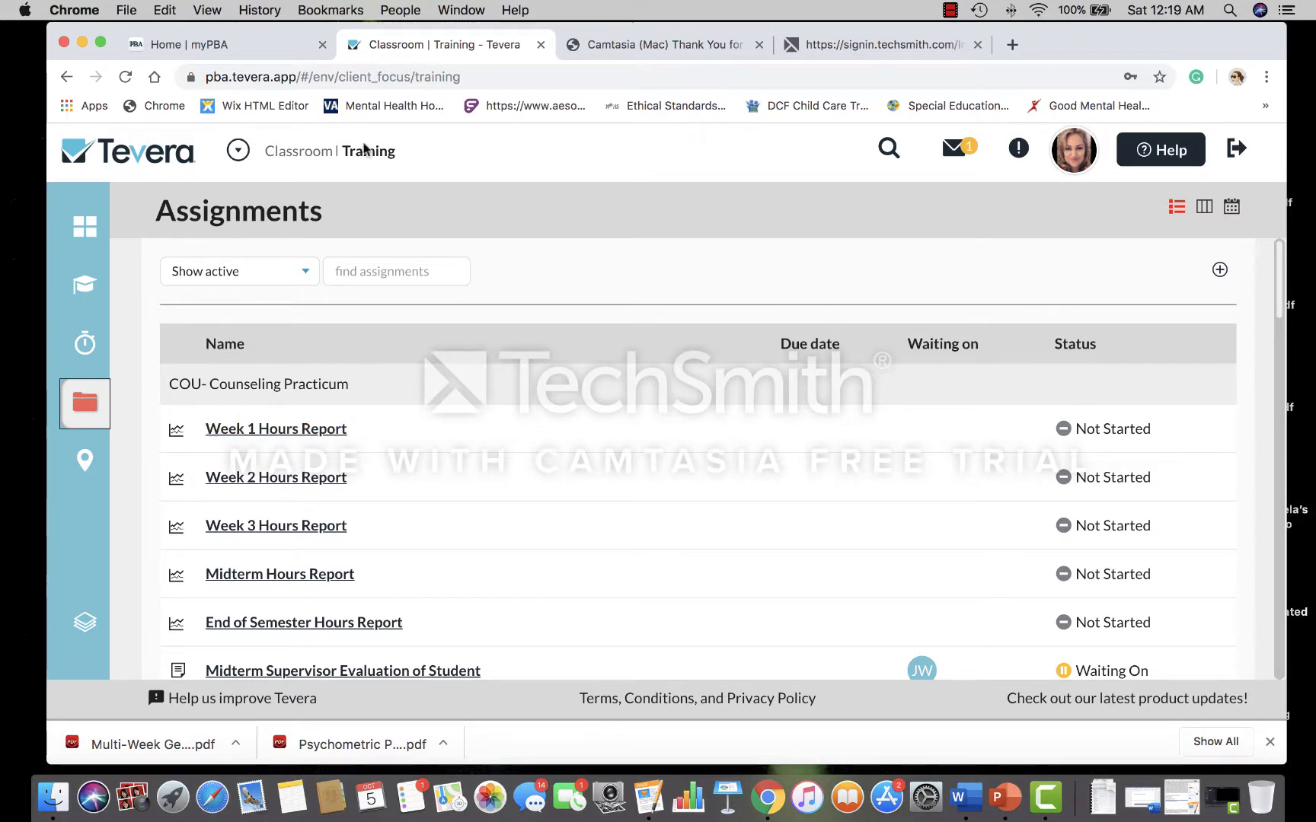
click(950, 9)
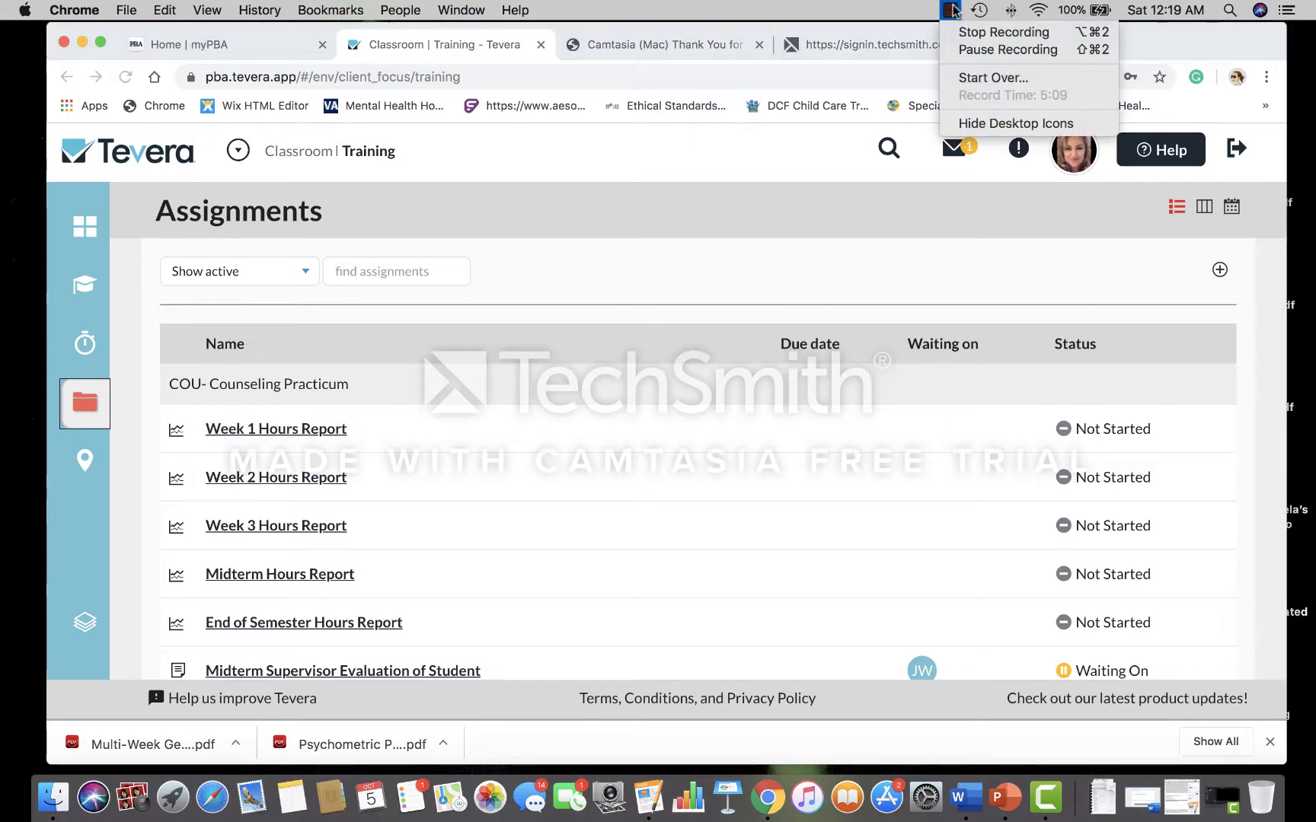